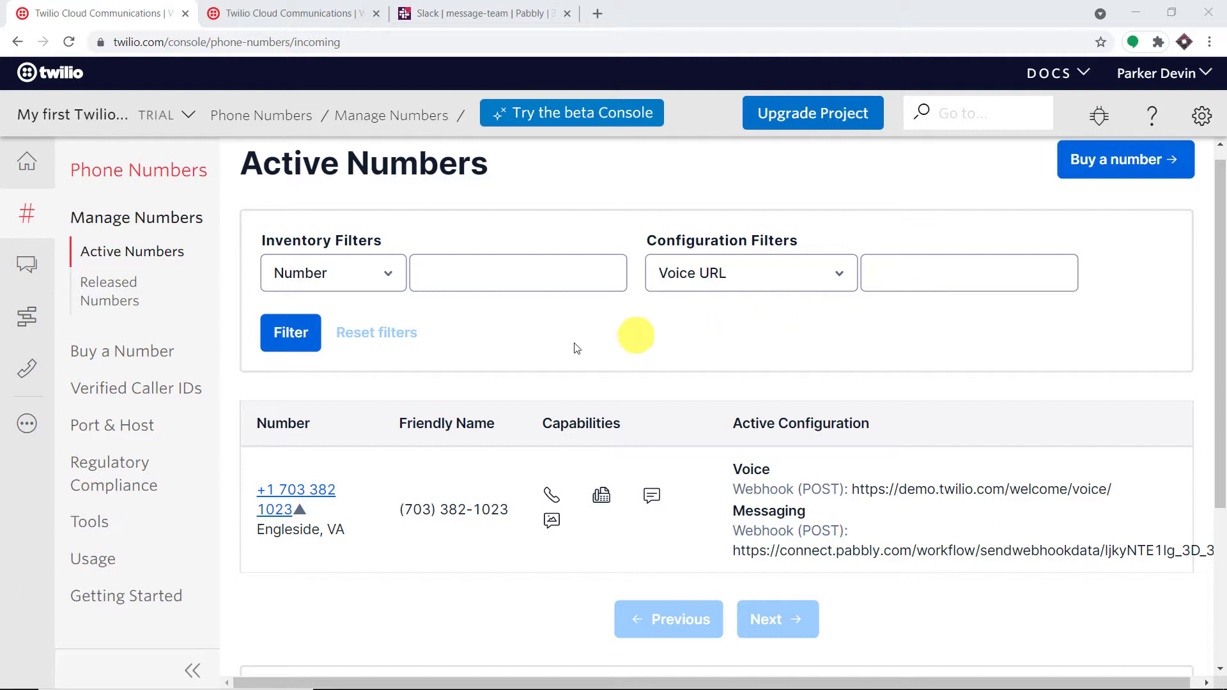
Review the active phone number in Twilio and the messages in the Slack message-team channel
drag(508, 510, 401, 509)
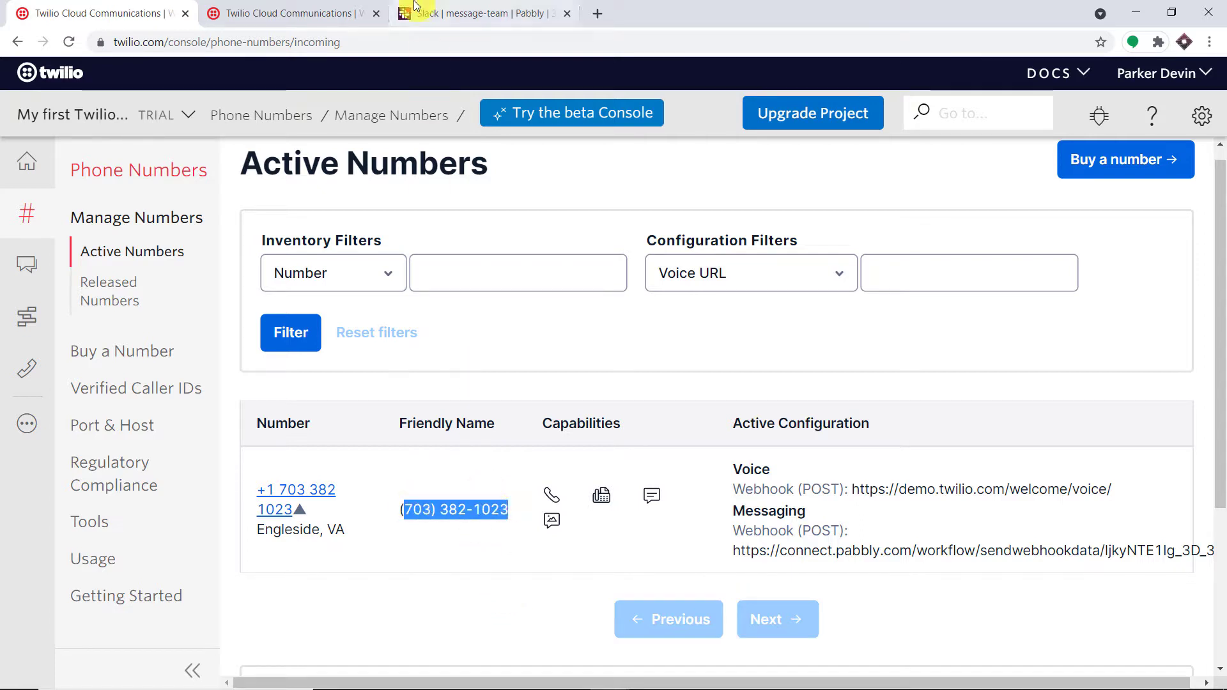
click(447, 12)
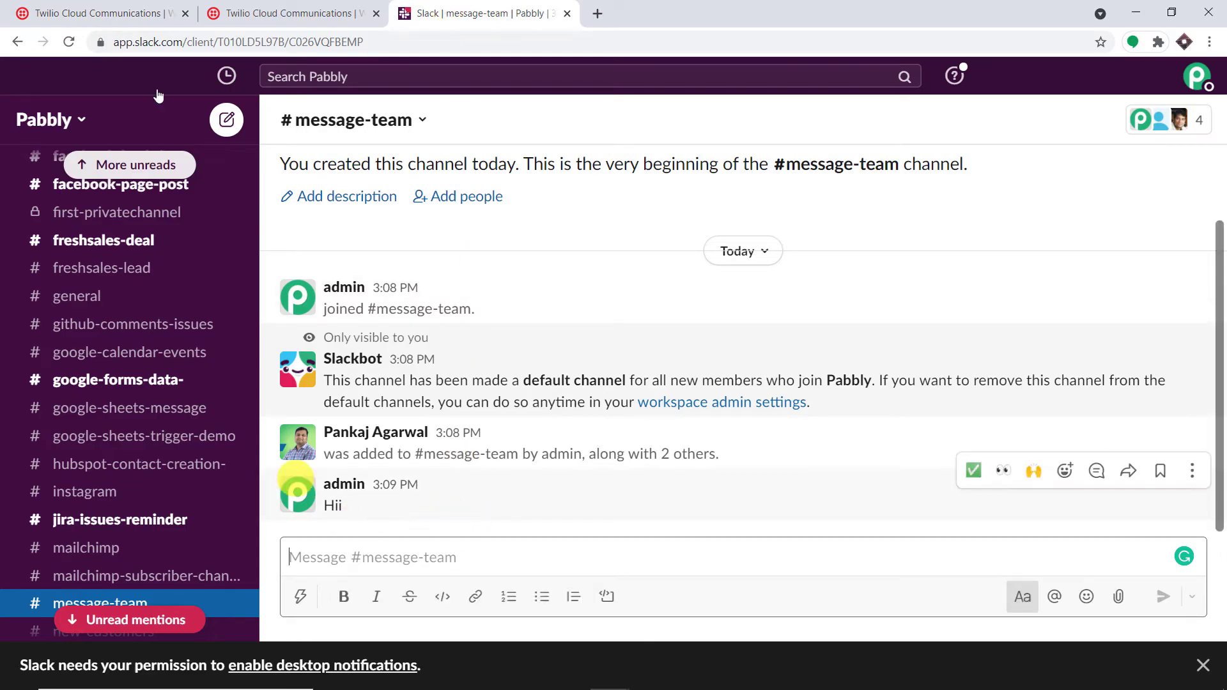
click(96, 13)
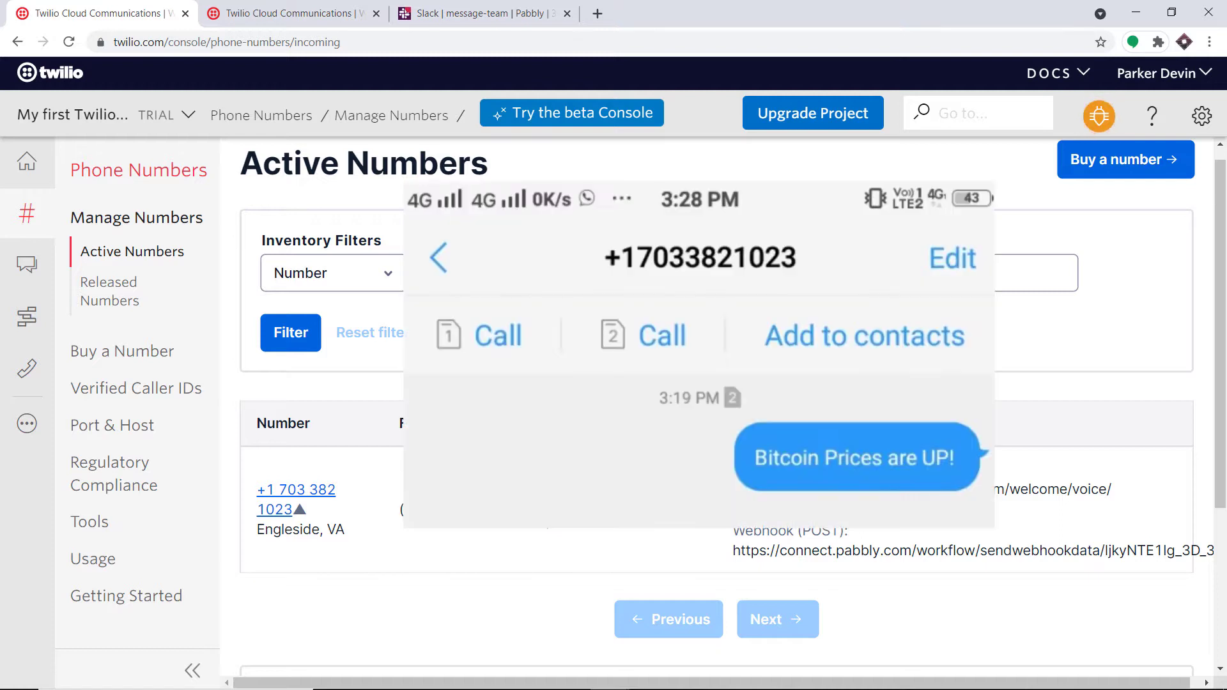
click(509, 8)
mouse_move(493, 508)
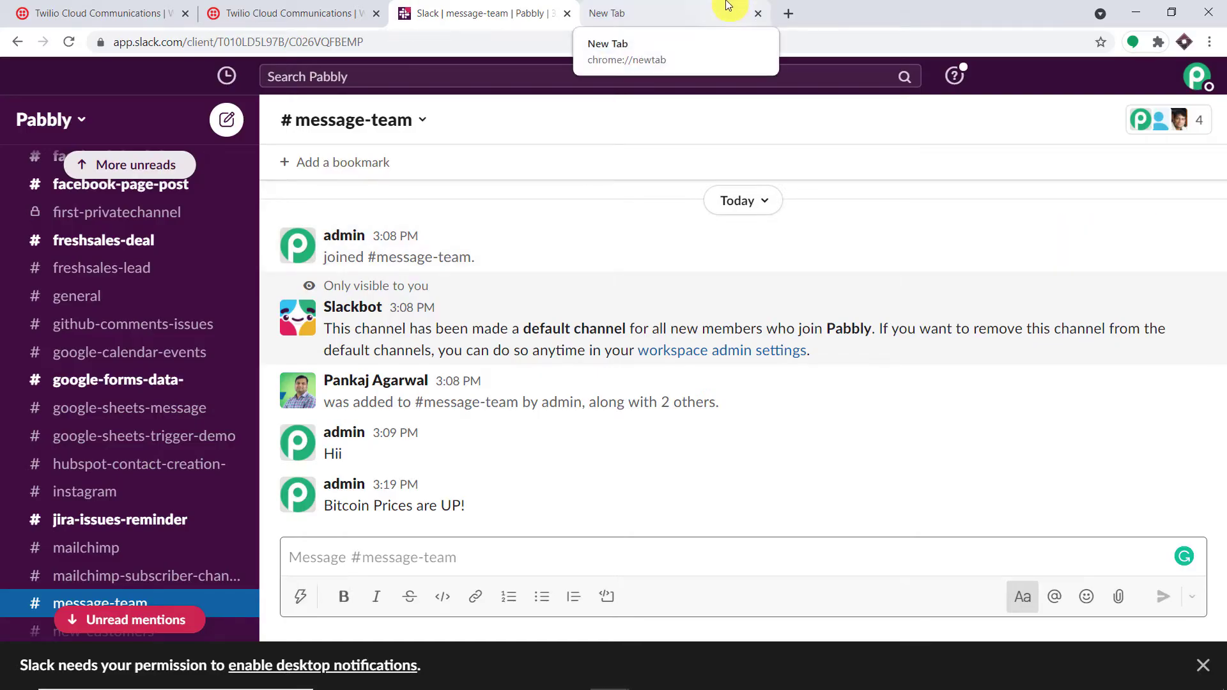
Go to pabbly.com in the new browser tab and access the Connect application
click(727, 5)
text(p)
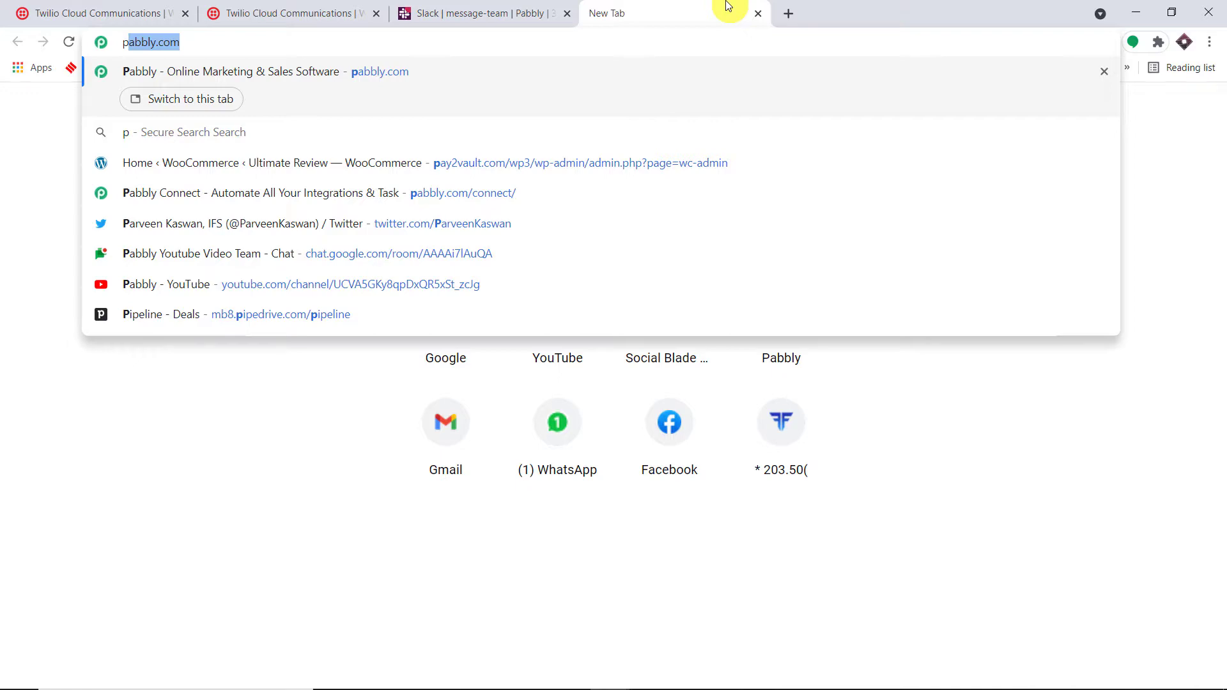
key(Return)
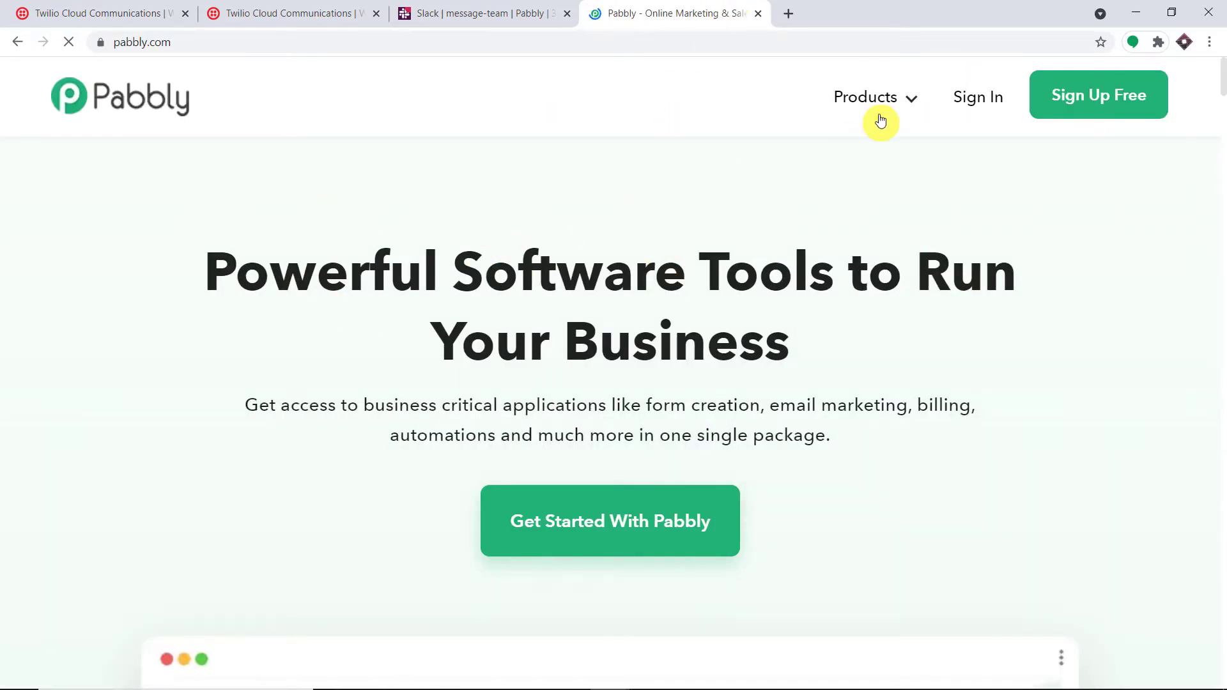
mouse_move(881, 103)
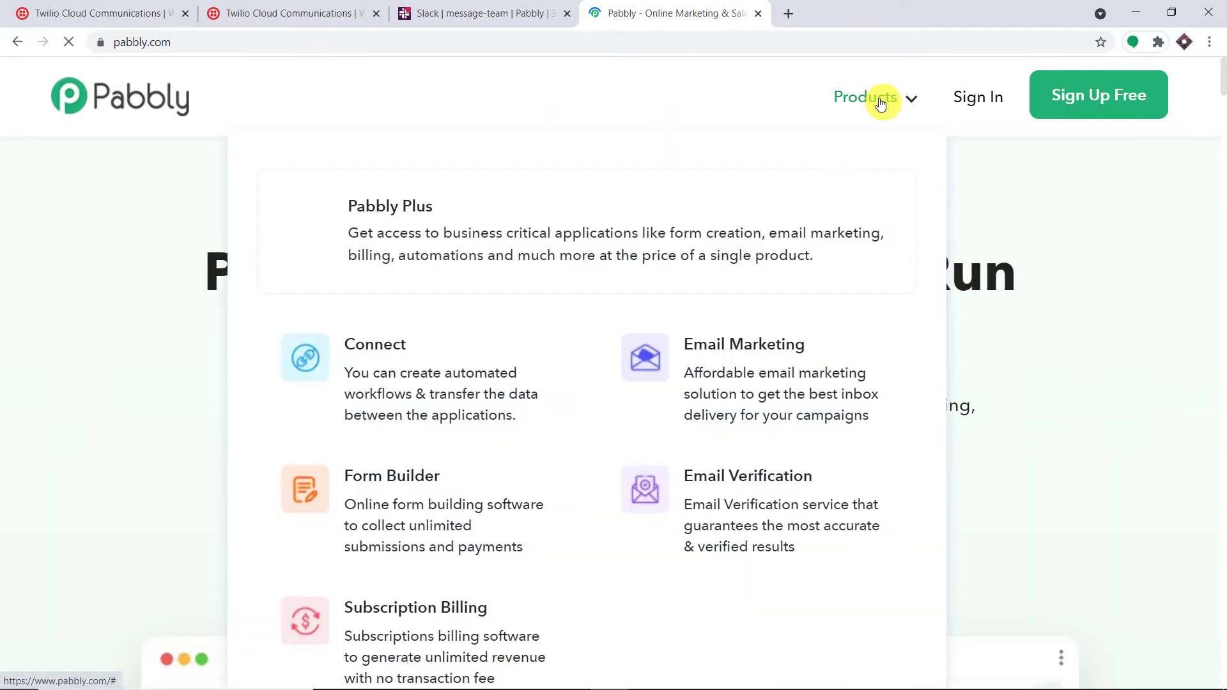
click(466, 361)
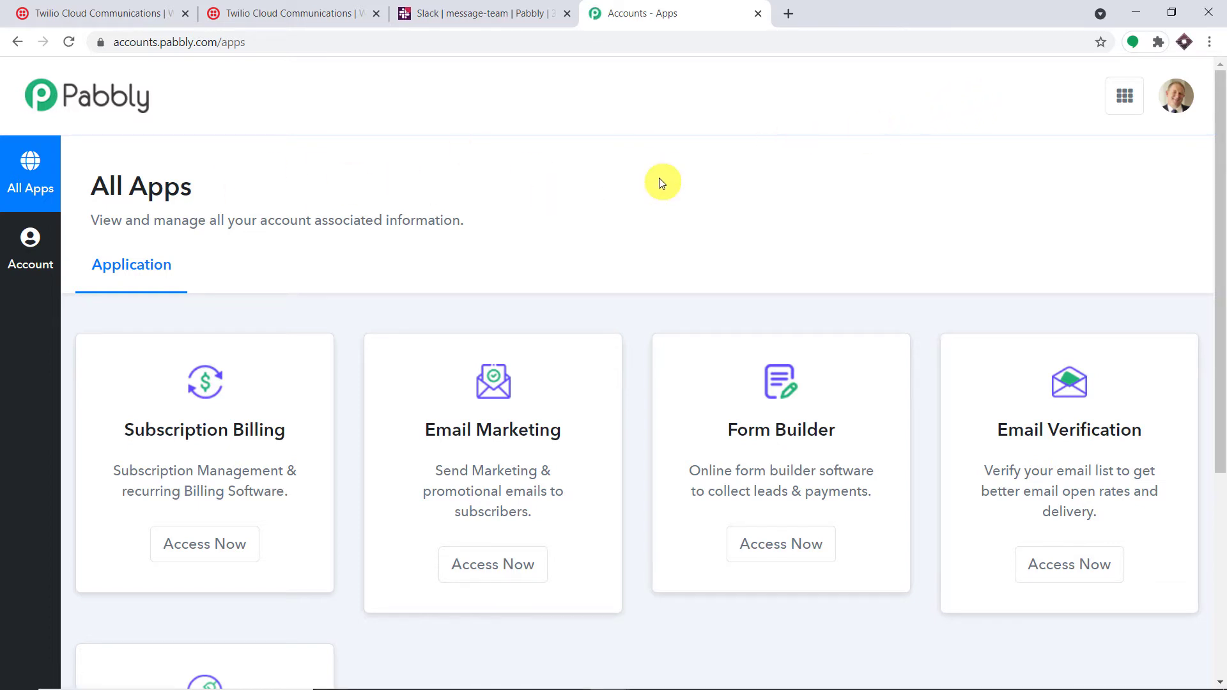
scroll(670, 230, down, 5)
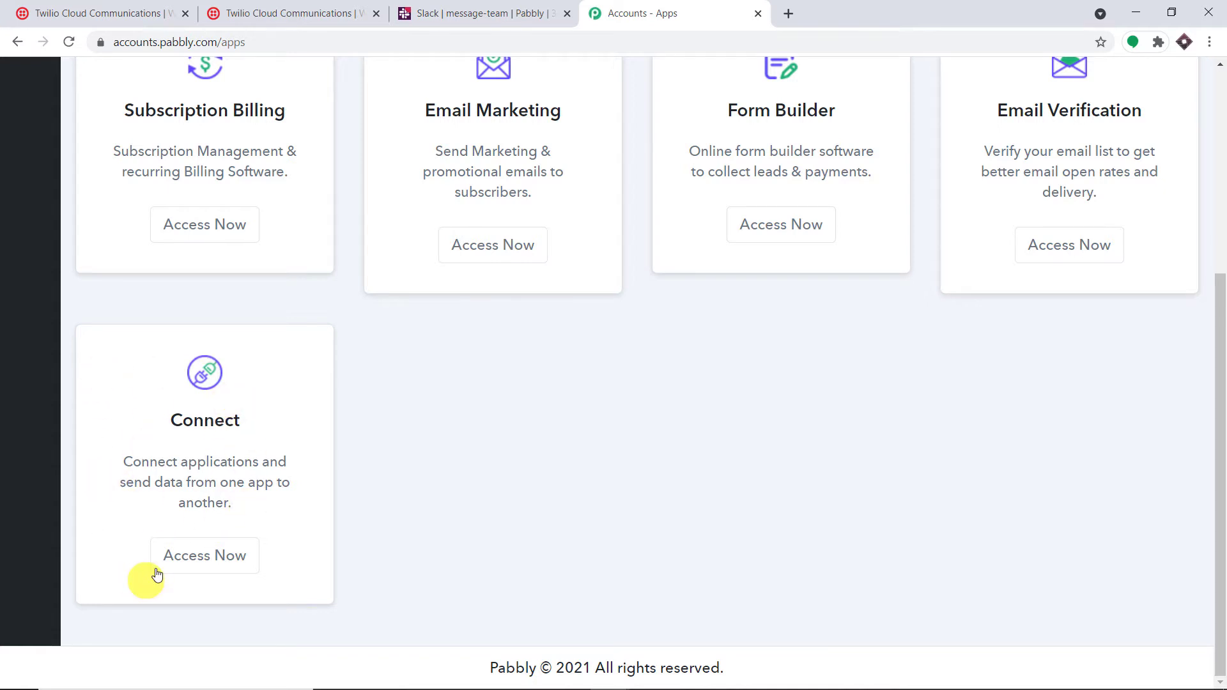
click(171, 557)
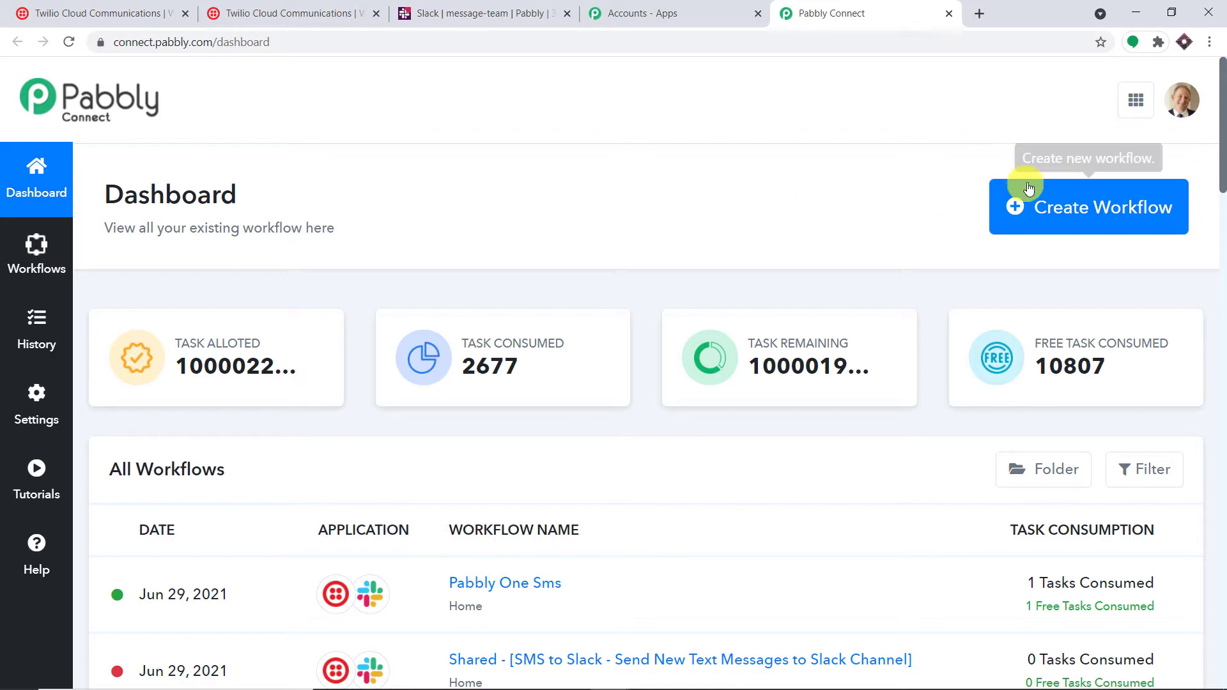
Create a new workflow named "Twilio to Slack"
click(1055, 207)
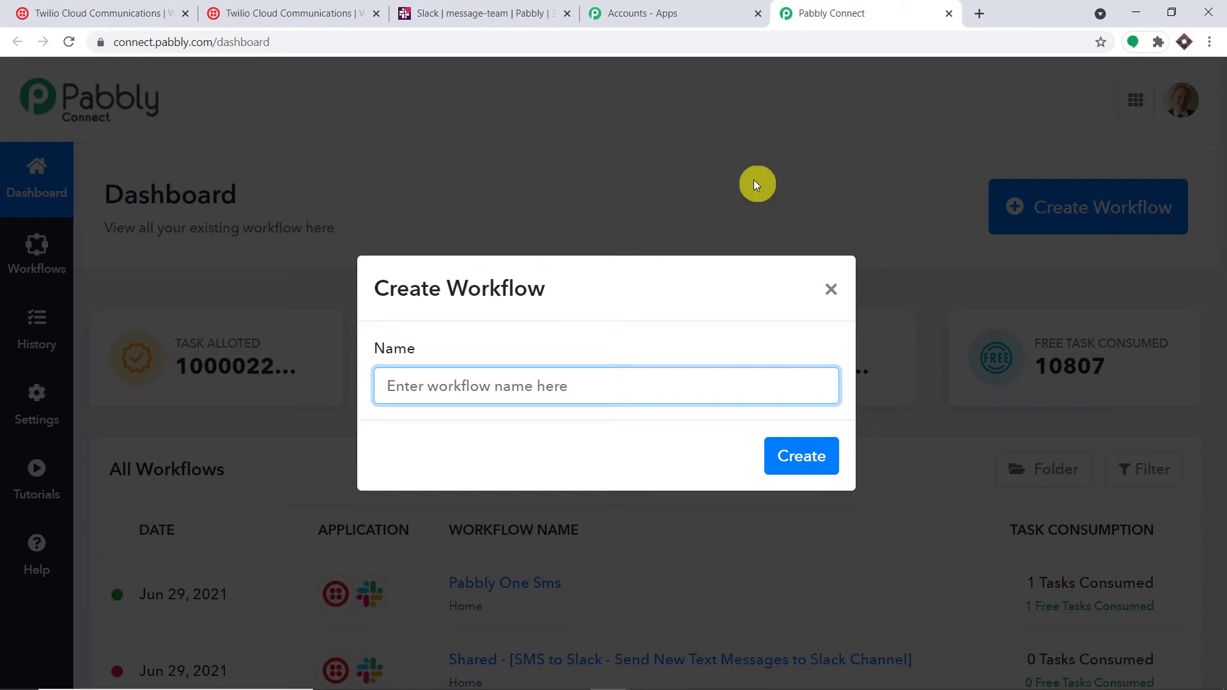
text(Tw)
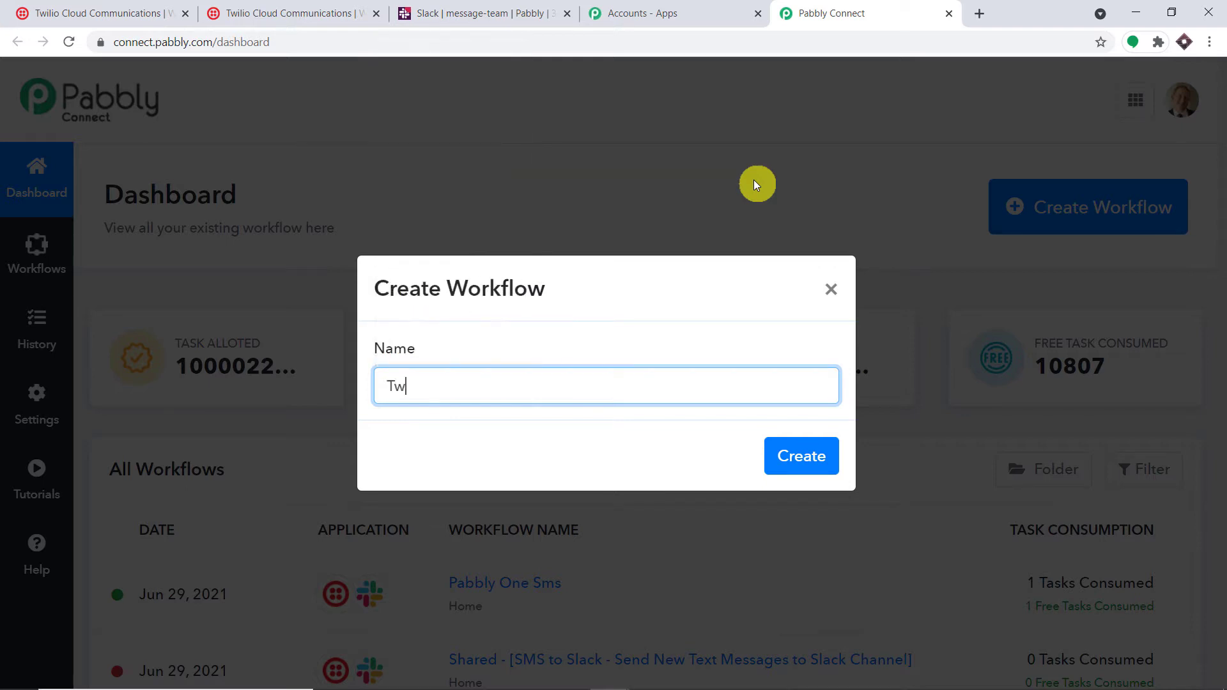
text(ilio to Sack)
click(457, 387)
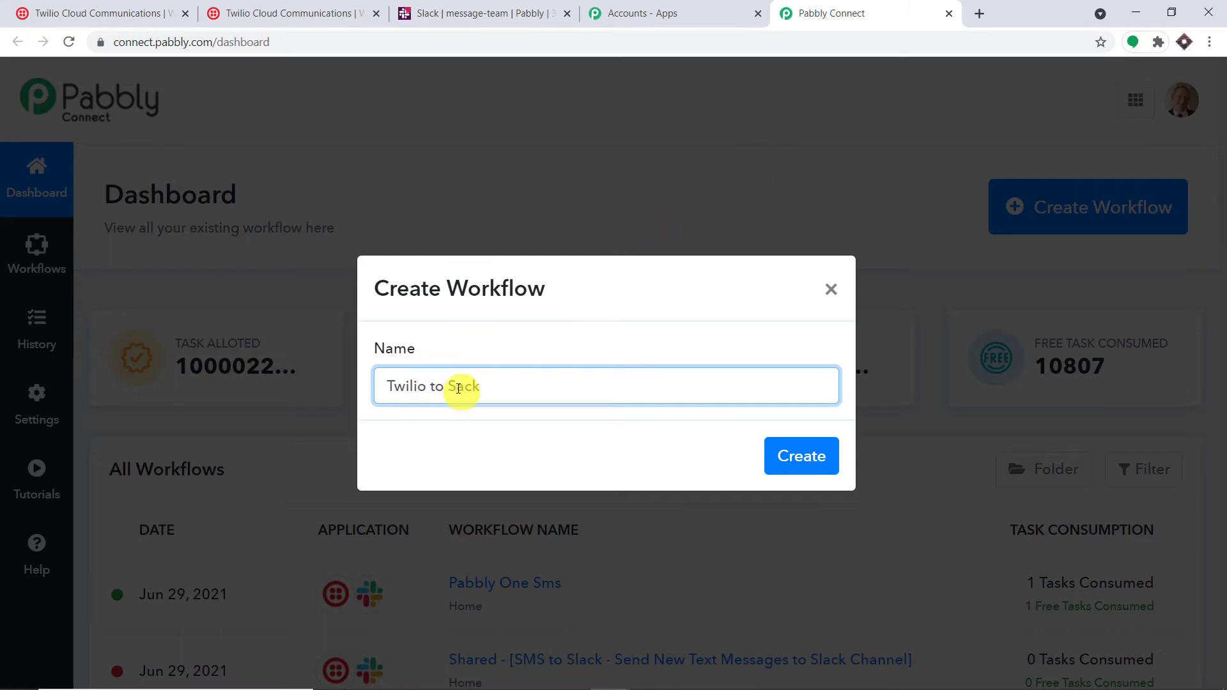
text(l)
click(785, 456)
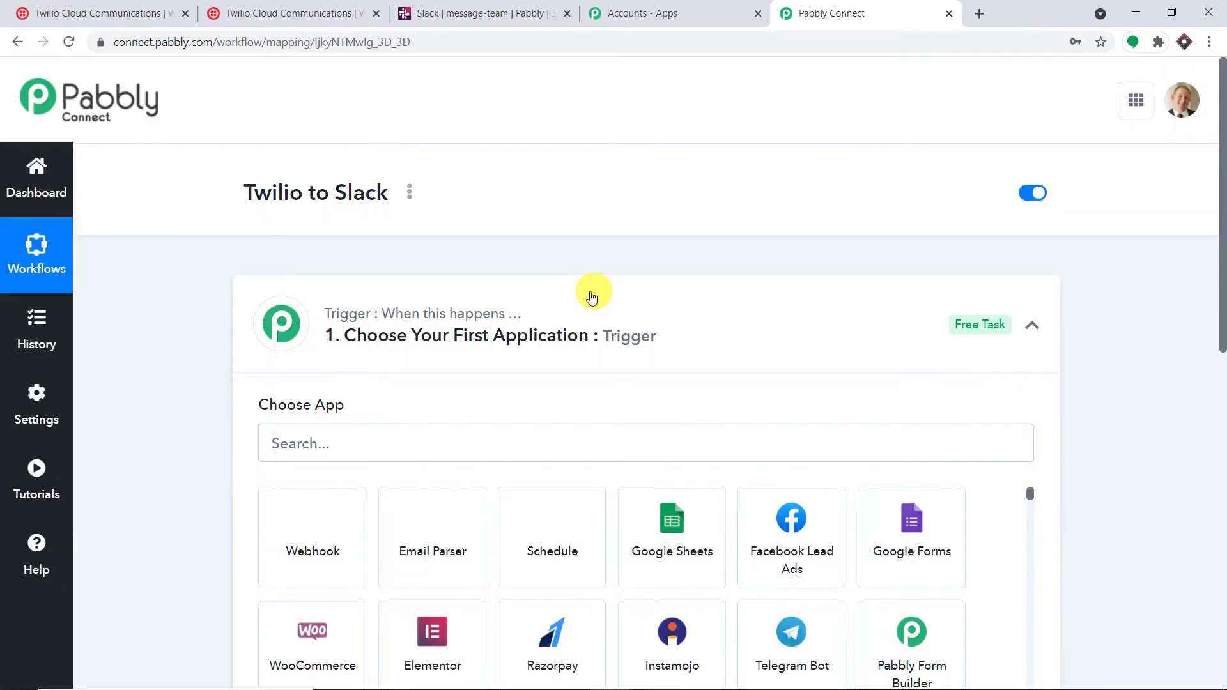
click(590, 294)
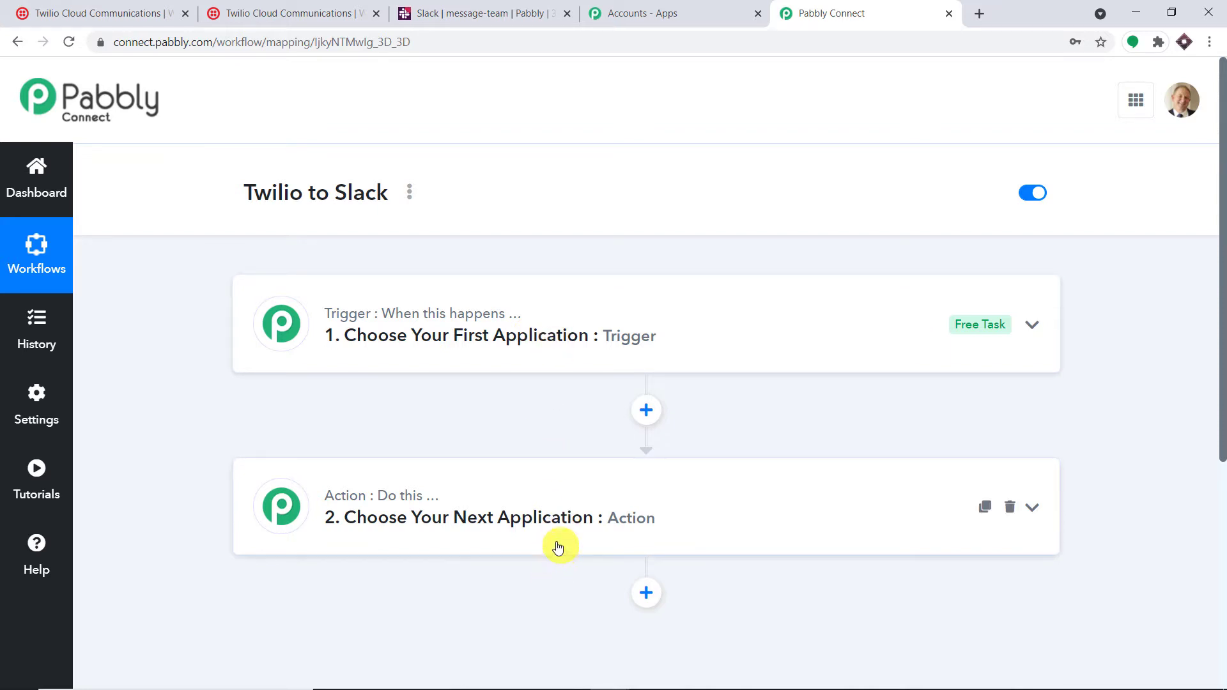
drag(232, 195, 409, 191)
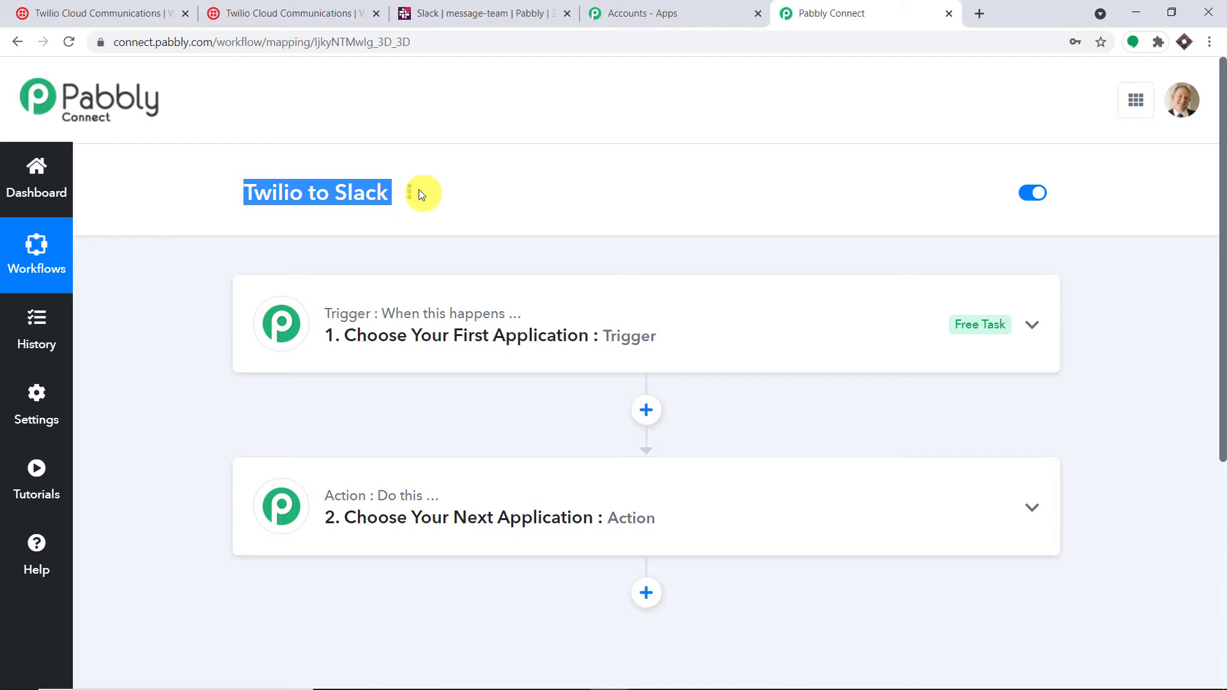
click(534, 324)
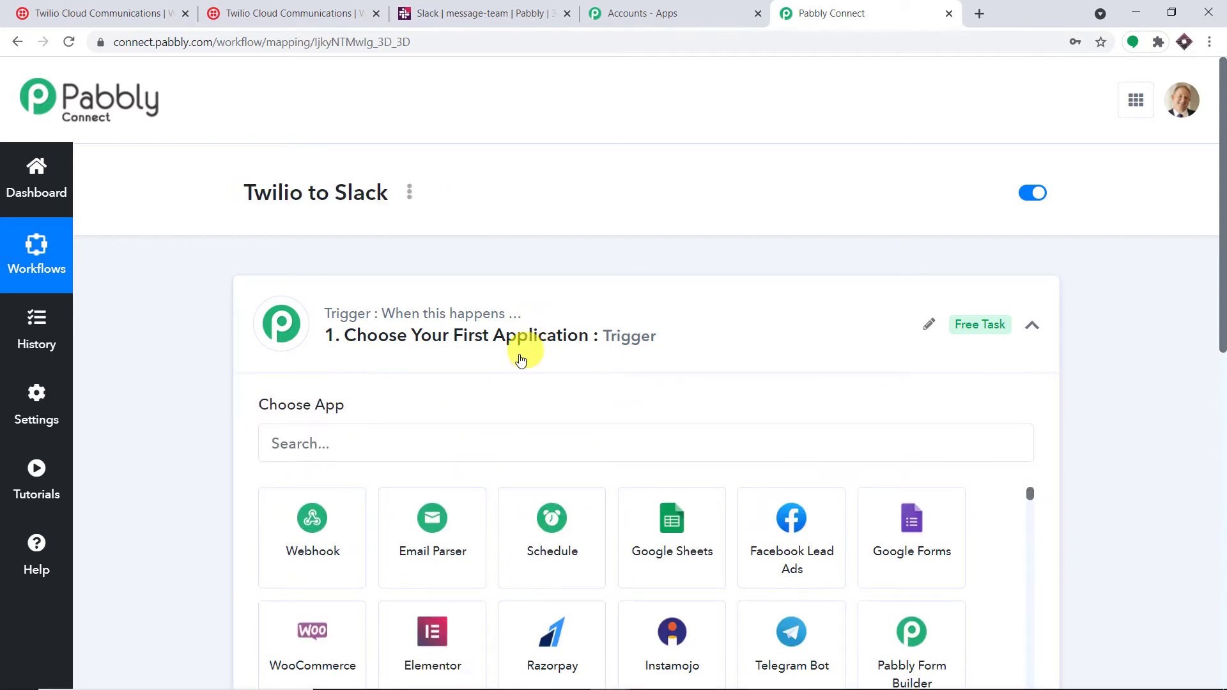
Choose Twilio as the workflow's trigger app and New SMS as its trigger event
scroll(522, 354, down, 3)
click(415, 287)
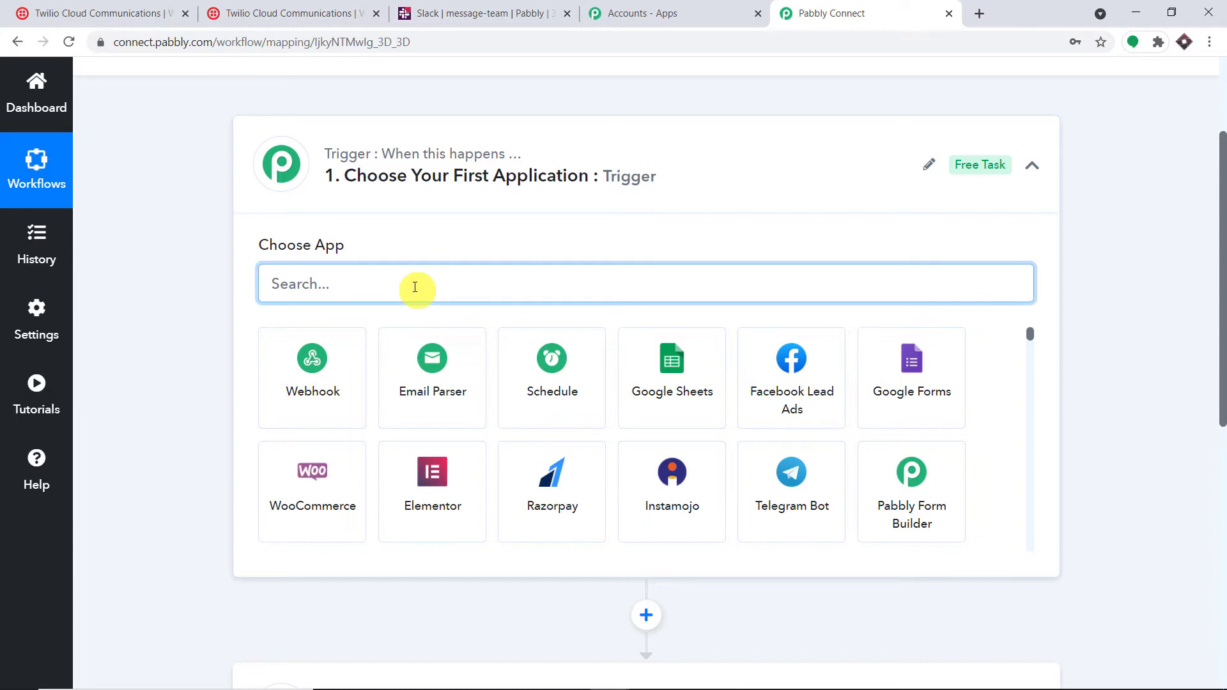
text(tw)
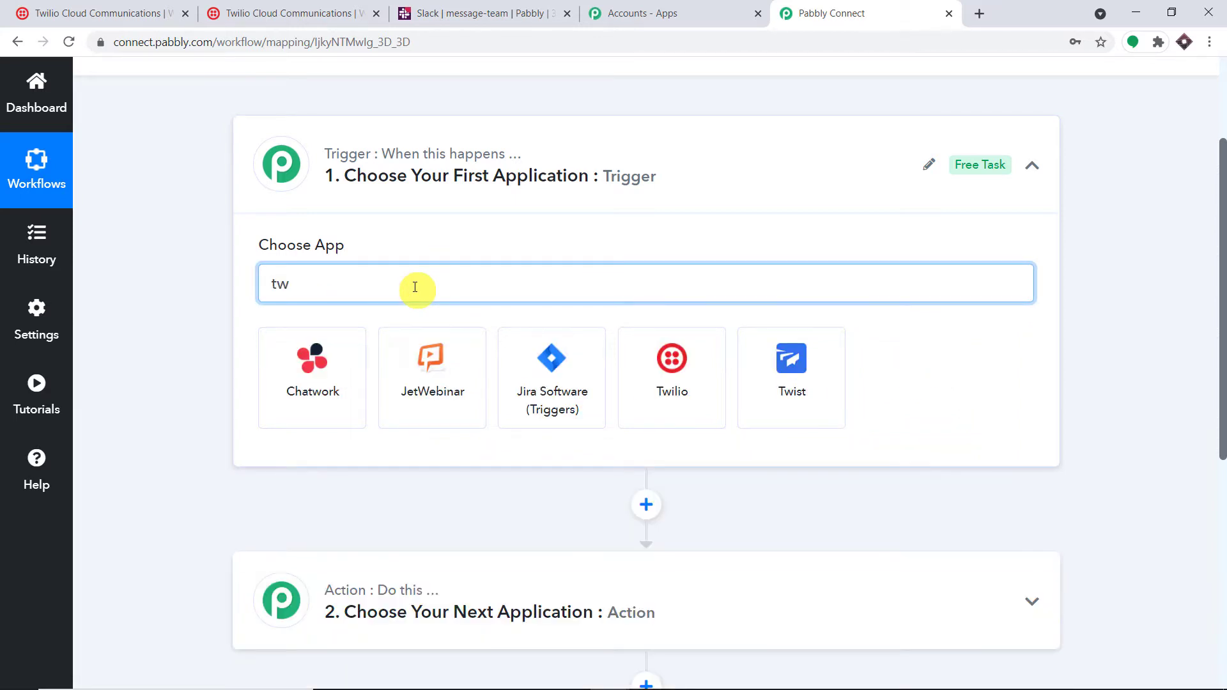
click(679, 368)
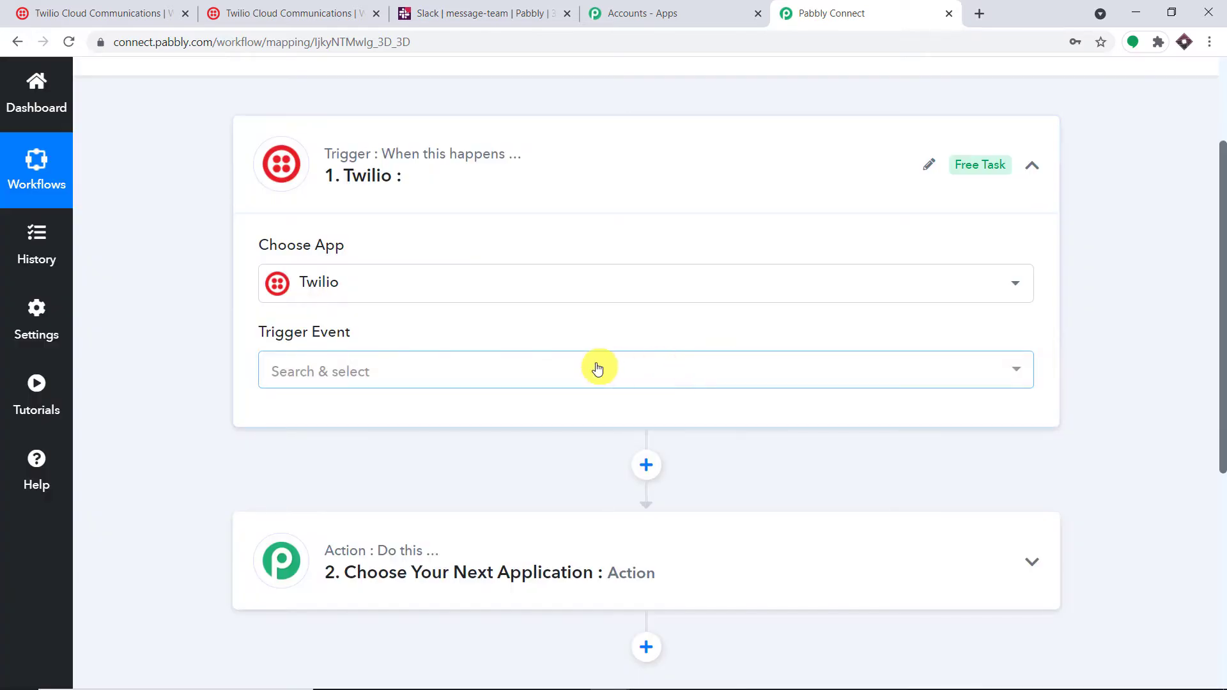
click(597, 369)
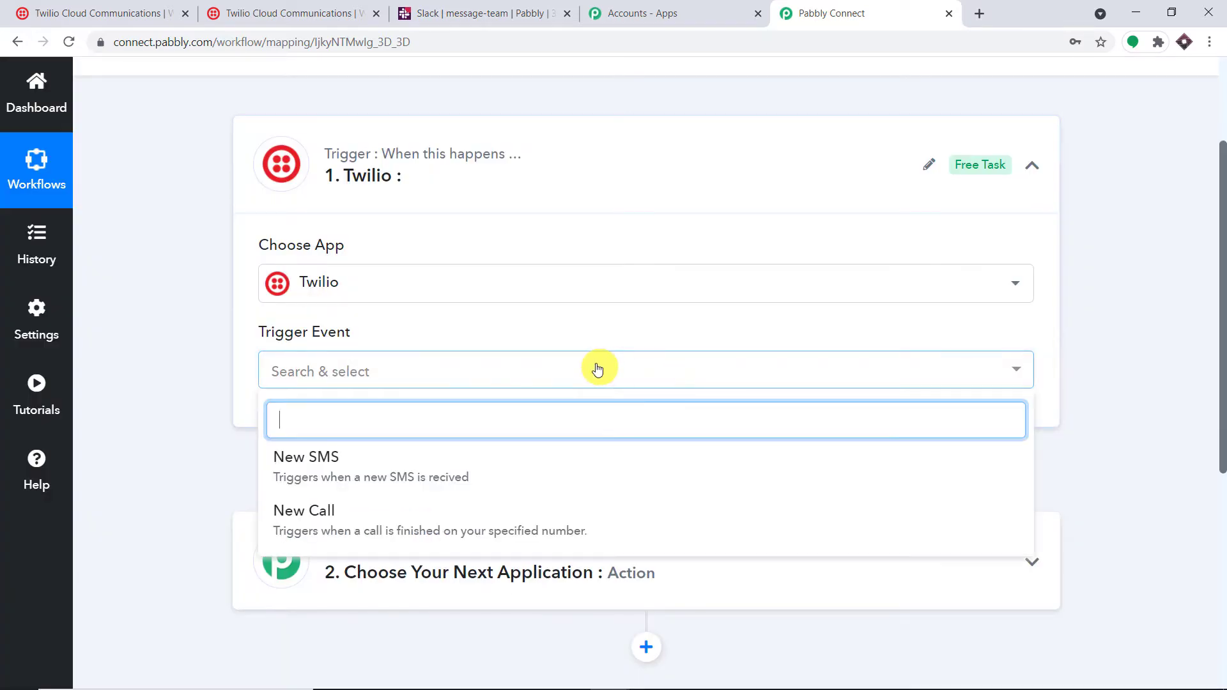
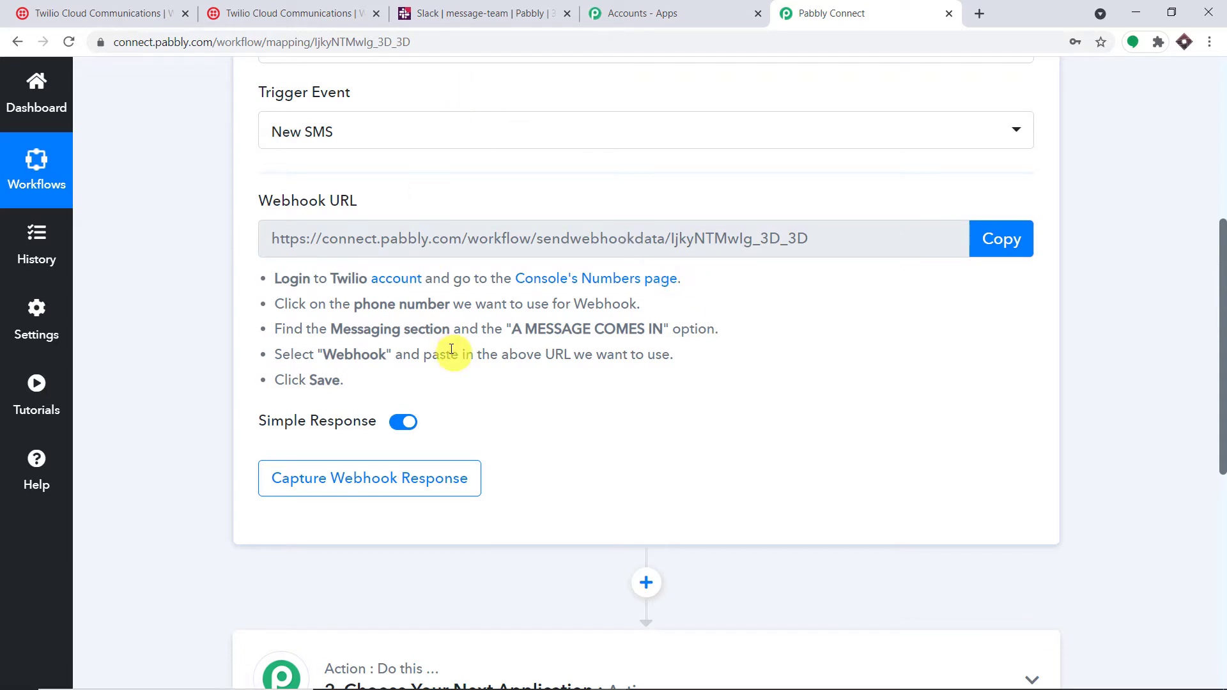
Switch to the Twilio console, reload the active numbers and open the phone number's configuration page
click(138, 13)
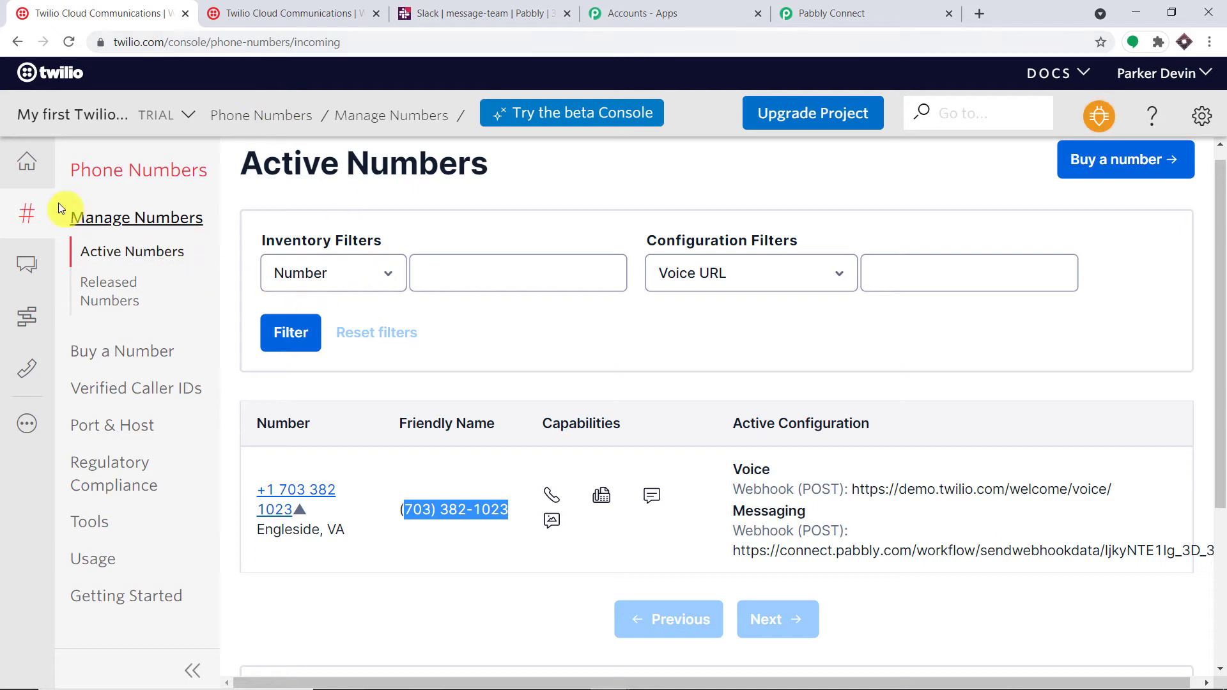
click(31, 216)
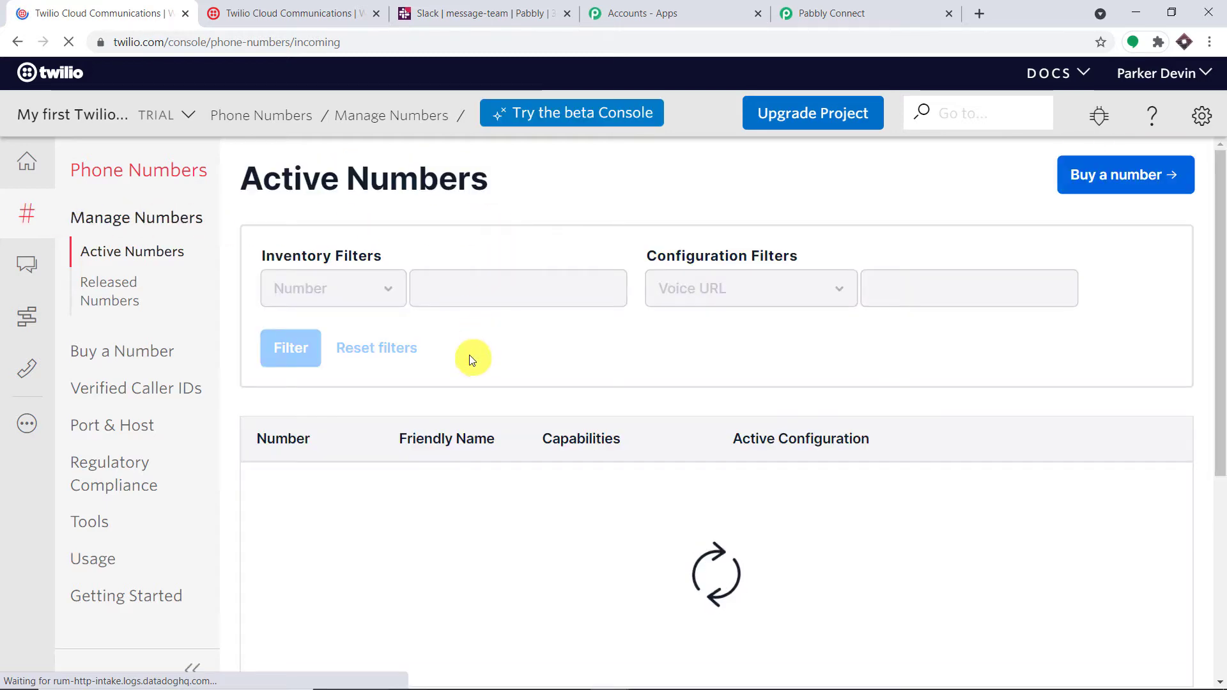
scroll(476, 367, down, 2)
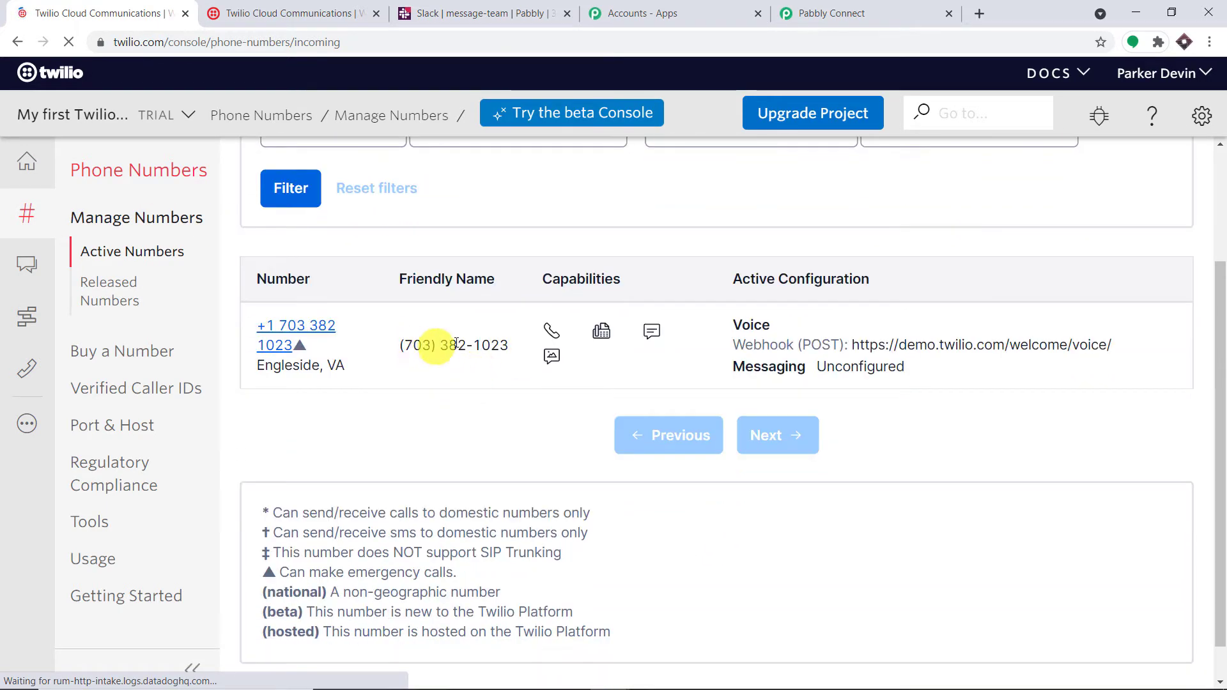
drag(509, 345, 401, 345)
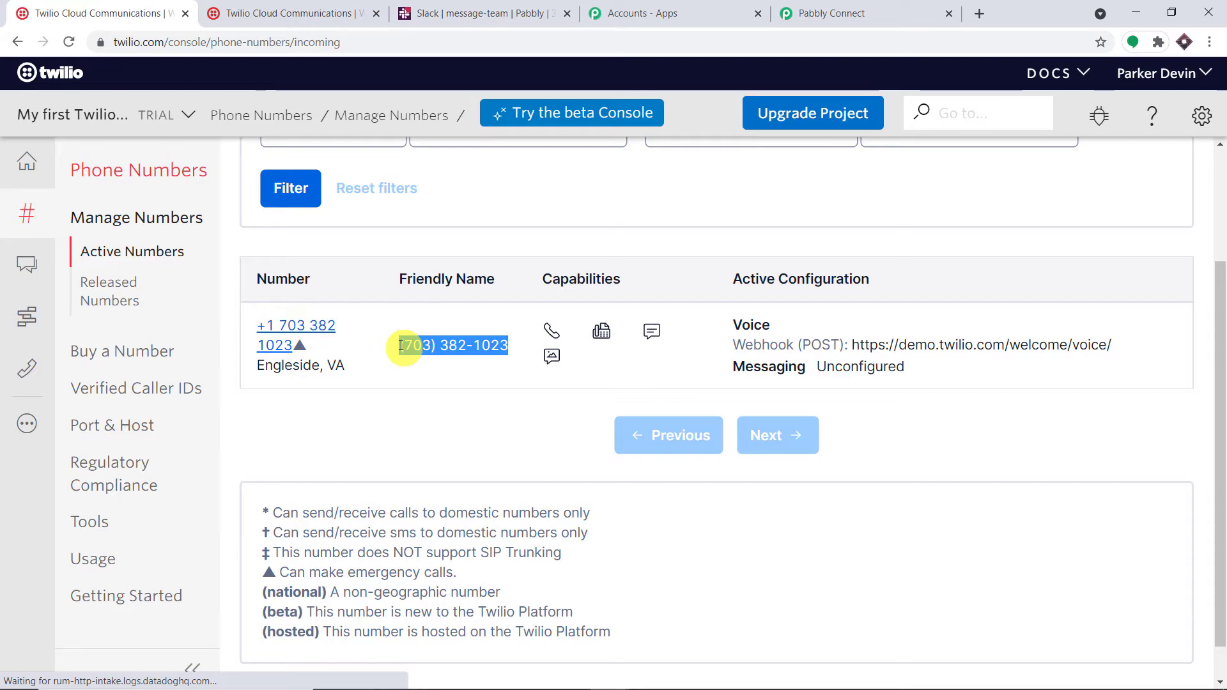
click(830, 12)
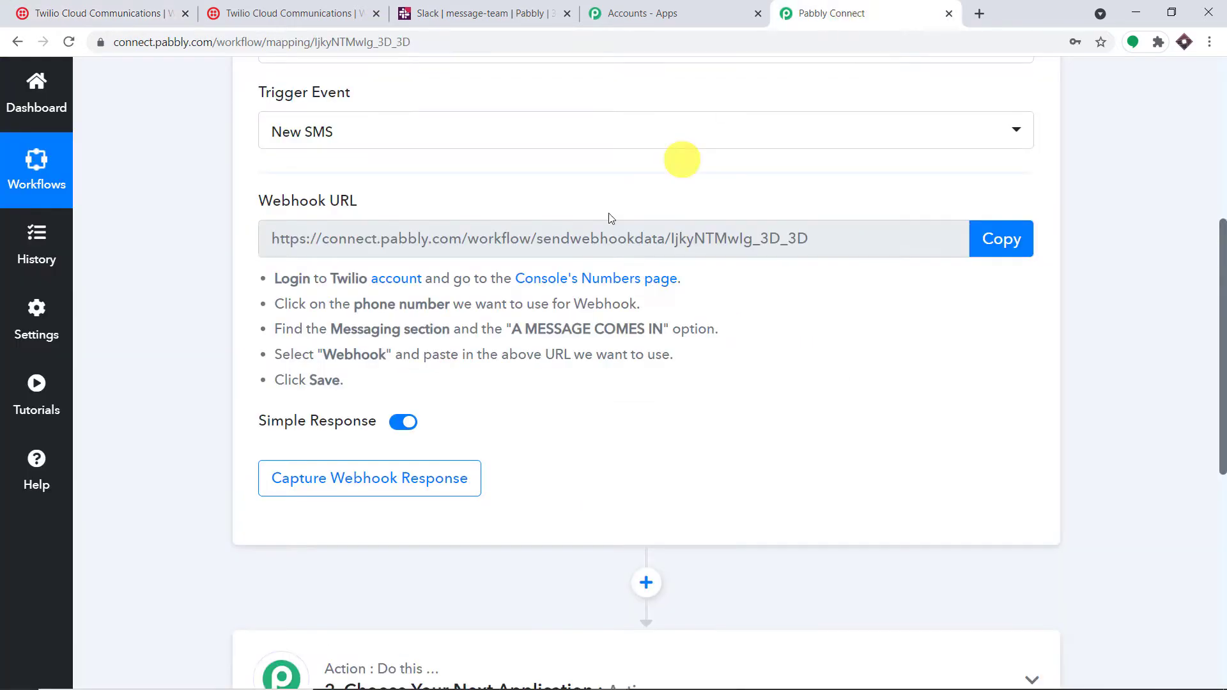
click(90, 12)
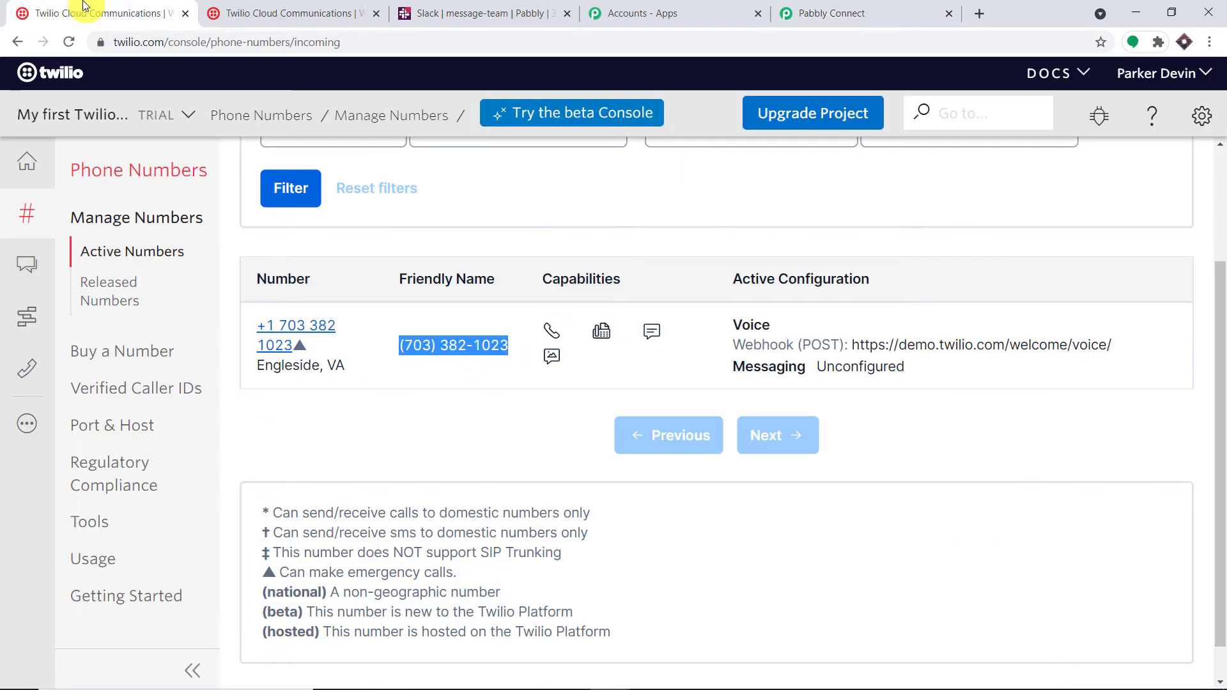
triple_click(298, 329)
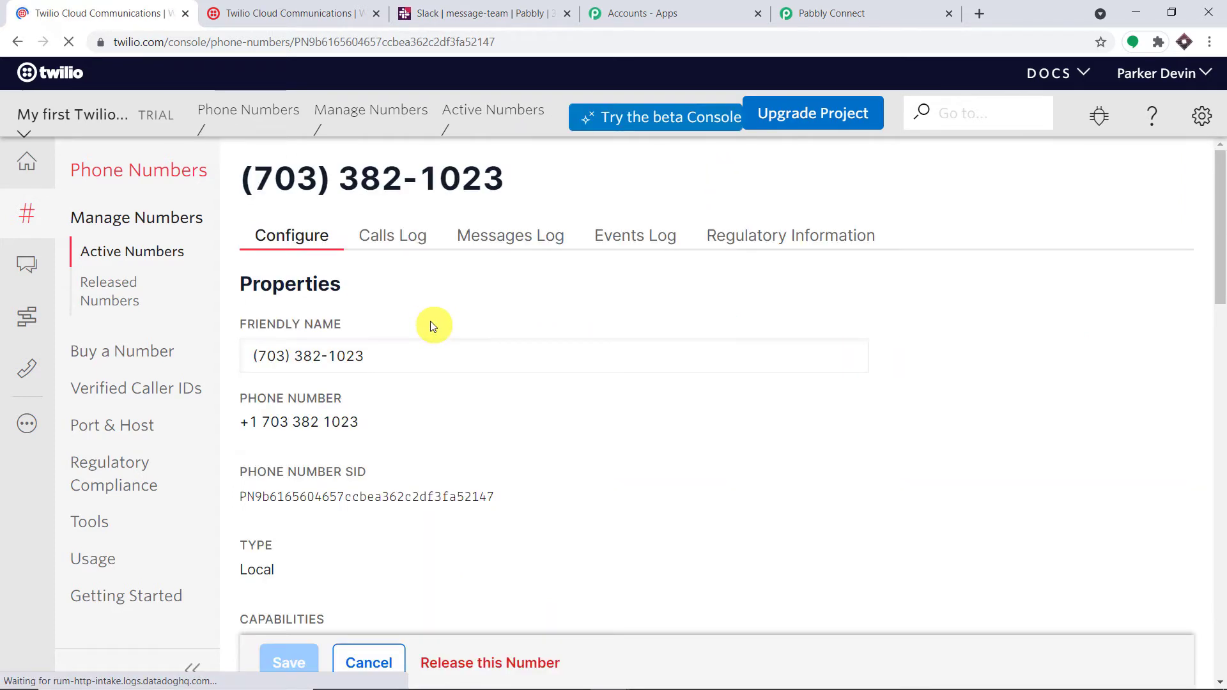
Locate the "A message comes in" webhook setting in the number's Messaging section and compare it with the Pabbly Connect webhook instructions
scroll(625, 302, down, 10)
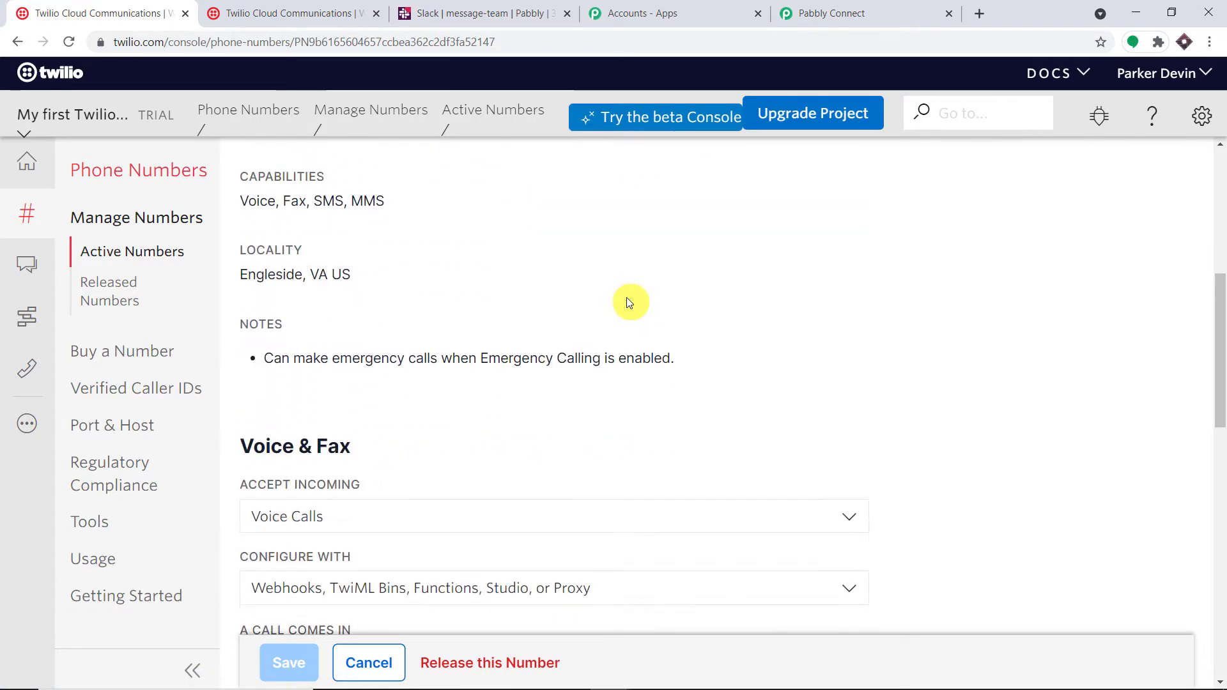
scroll(626, 298, down, 1)
click(792, 13)
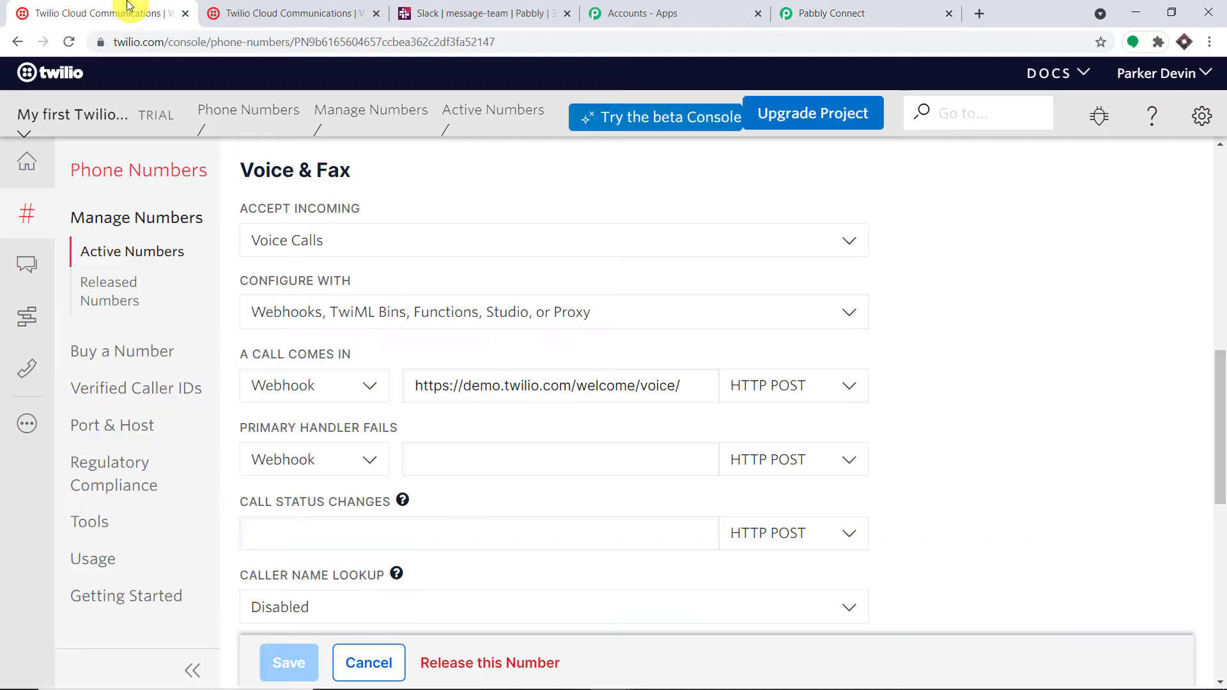
click(121, 13)
scroll(658, 338, down, 3)
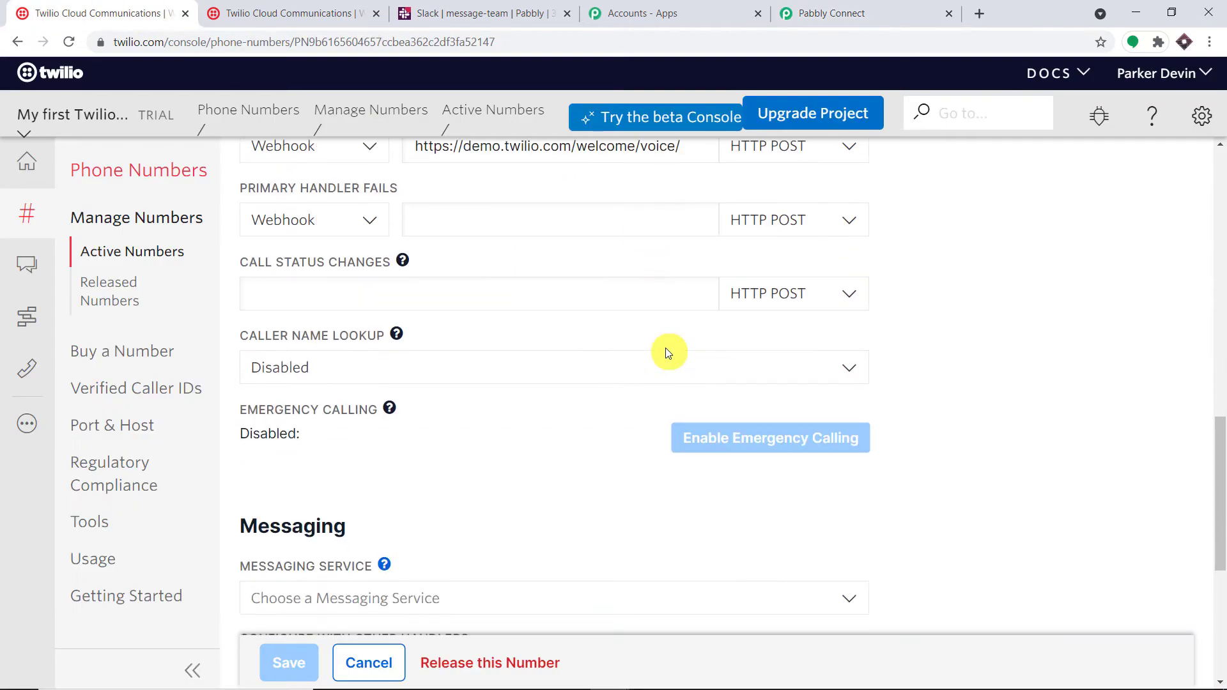
scroll(665, 347, down, 5)
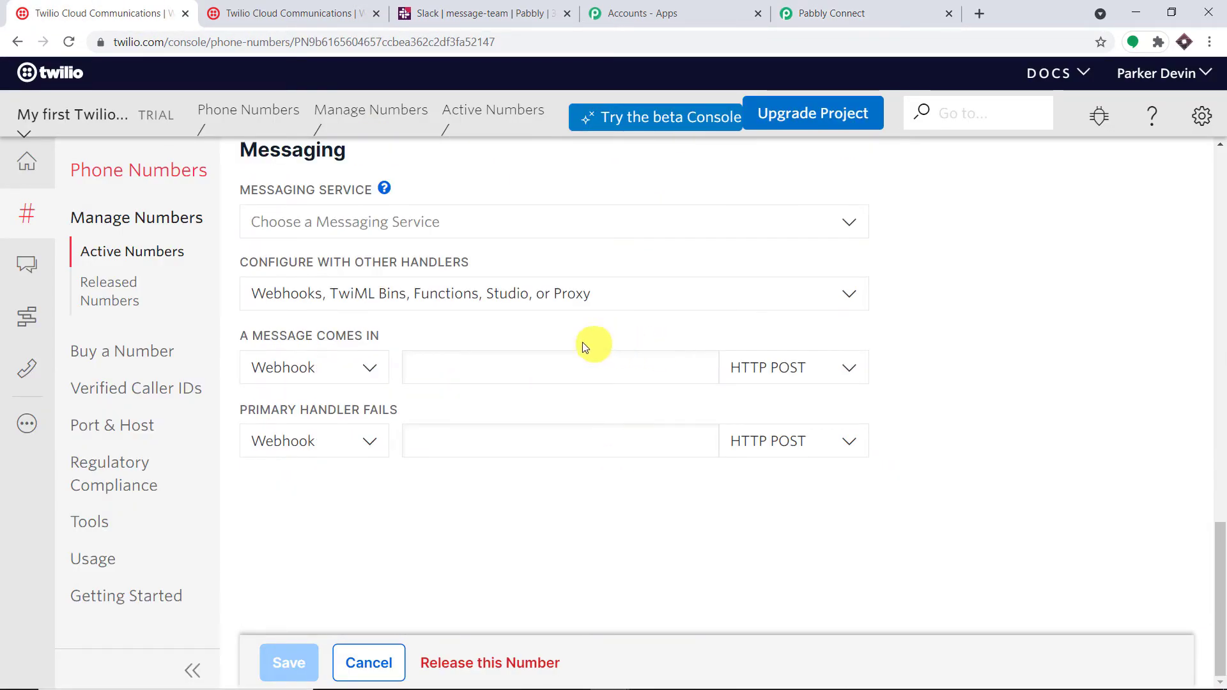
drag(238, 339, 408, 331)
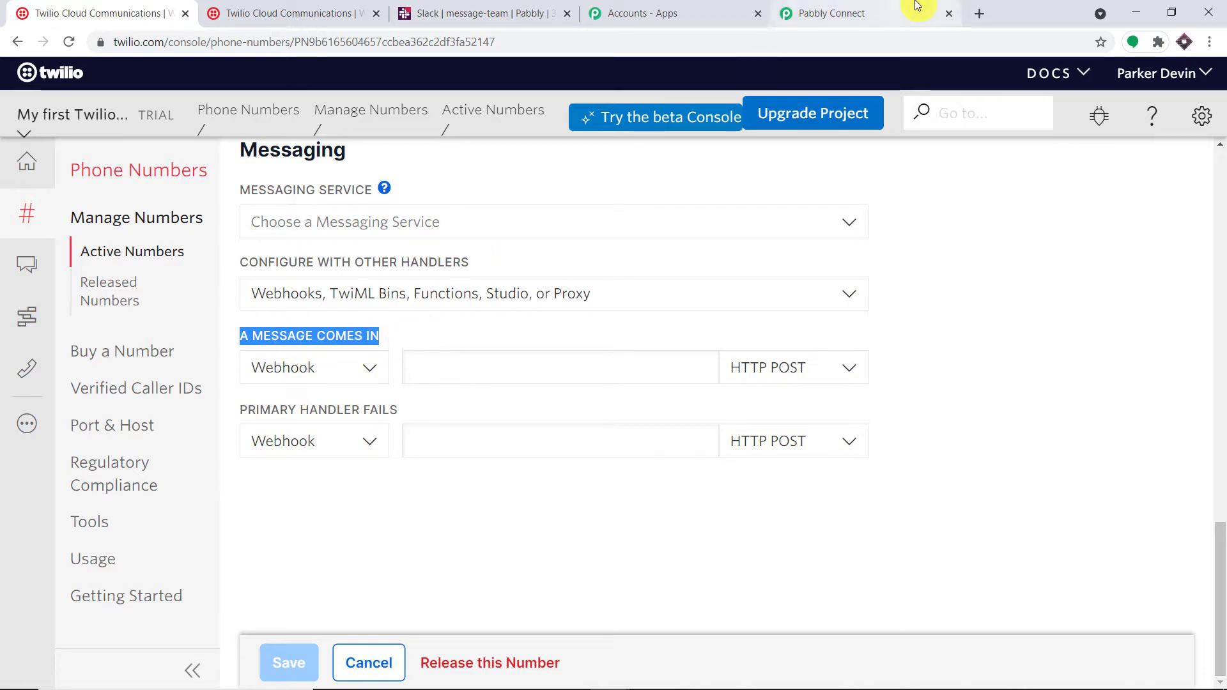
click(831, 13)
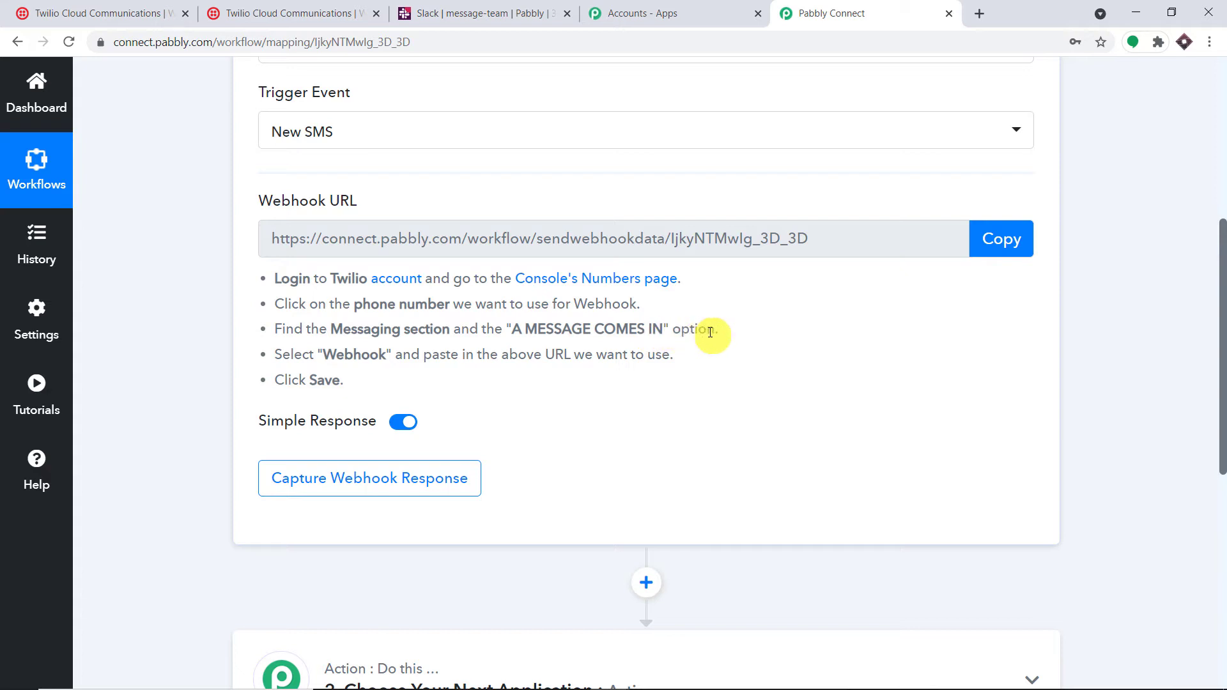
Switch to the Twilio console and set the "A message comes in" handler of the phone number to Webhook
click(128, 13)
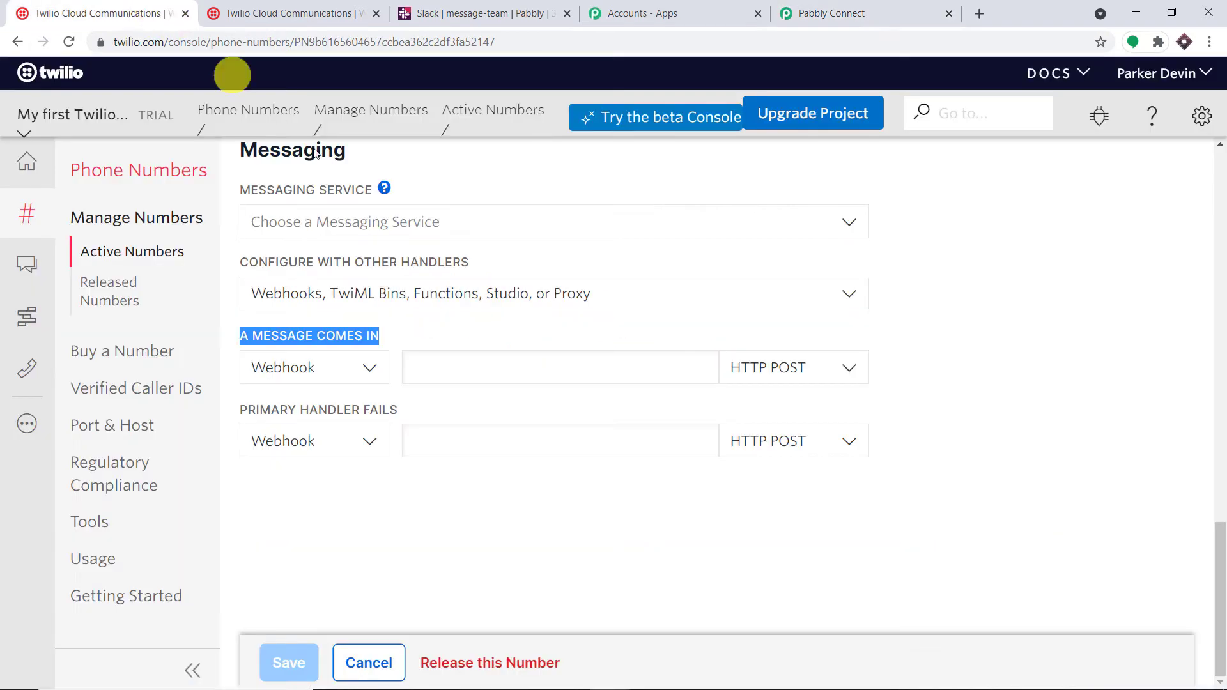
click(378, 375)
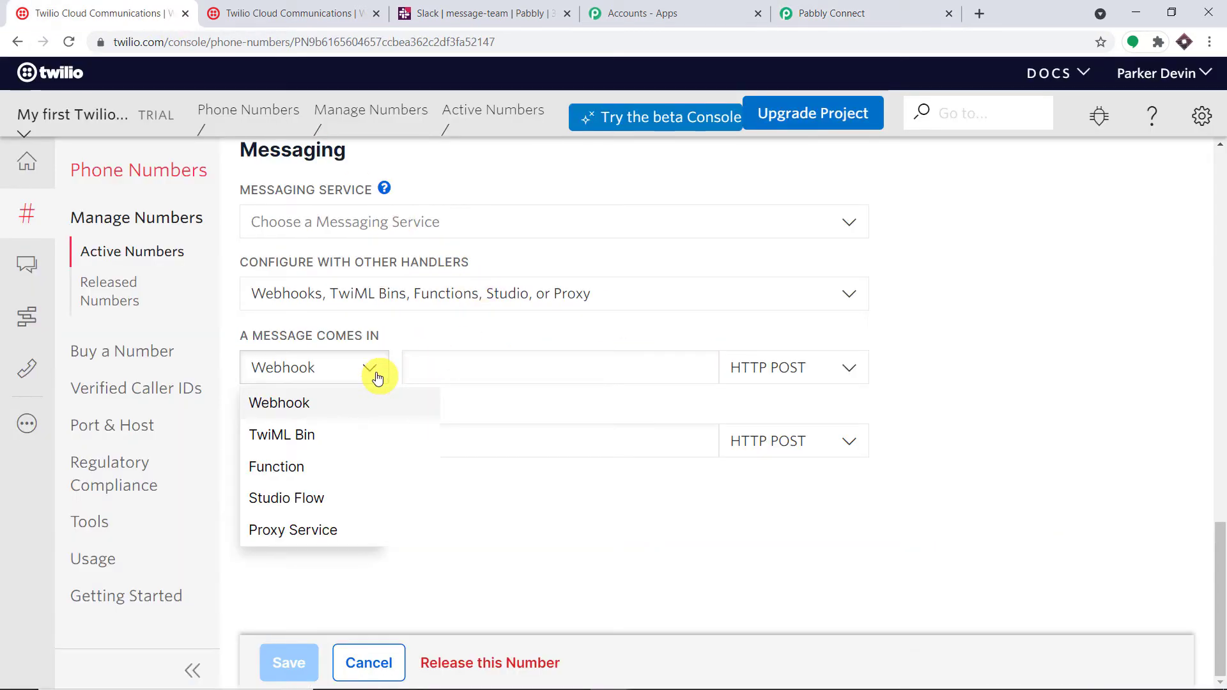
click(353, 407)
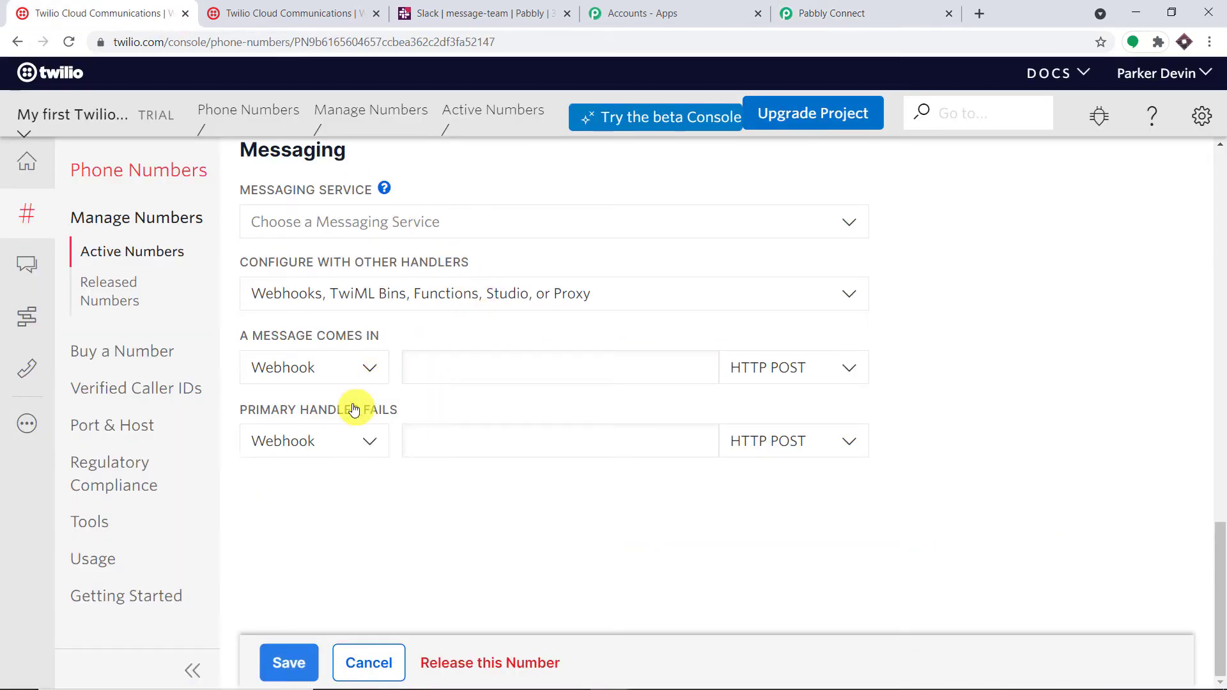
click(449, 365)
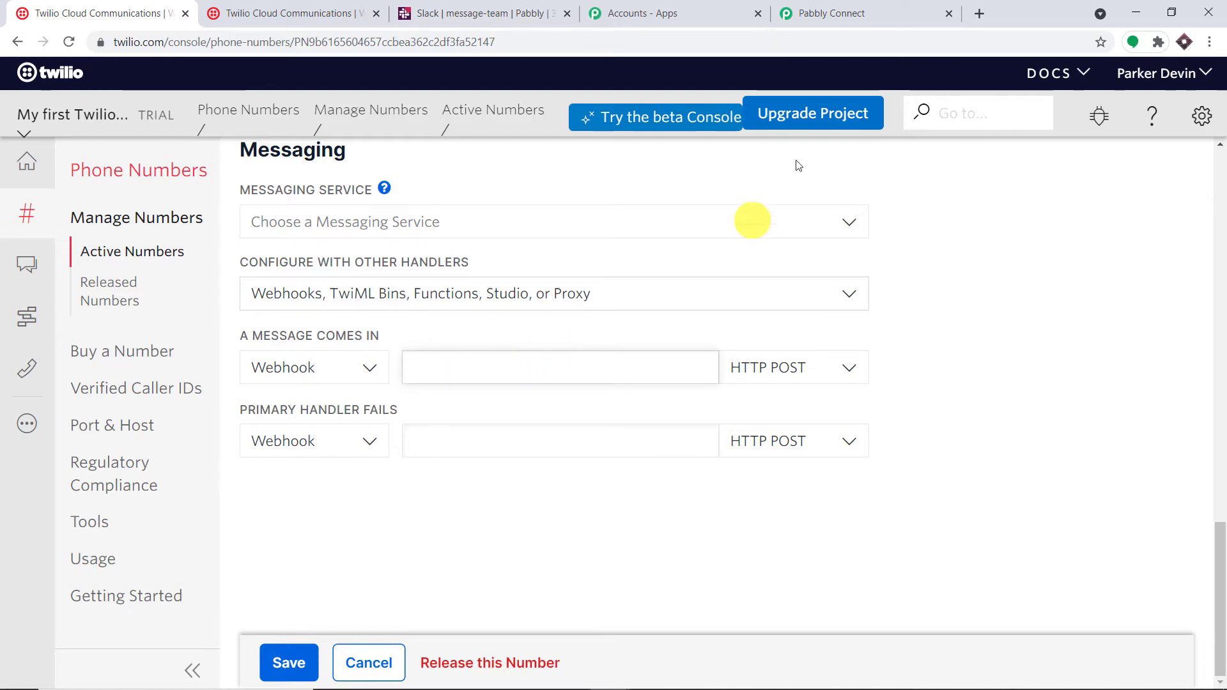
Switch to Pabbly Connect, copy the Twilio trigger's webhook URL and check the instruction on where to paste it
click(827, 9)
click(983, 240)
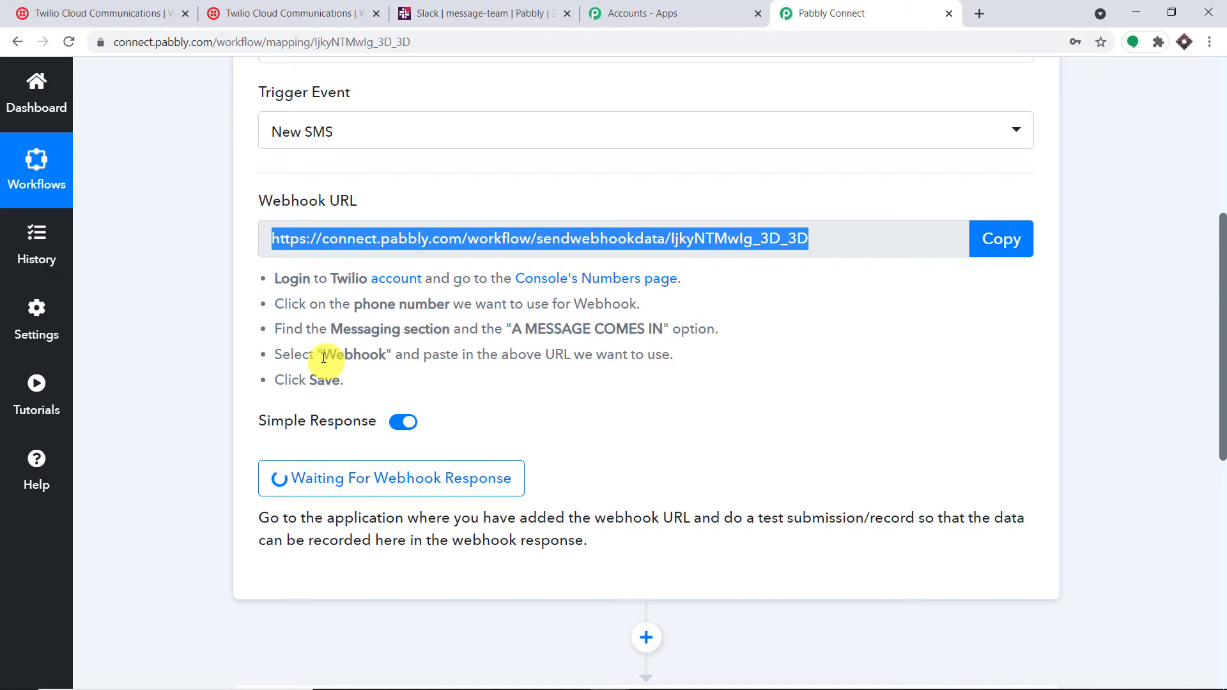
drag(323, 358, 720, 345)
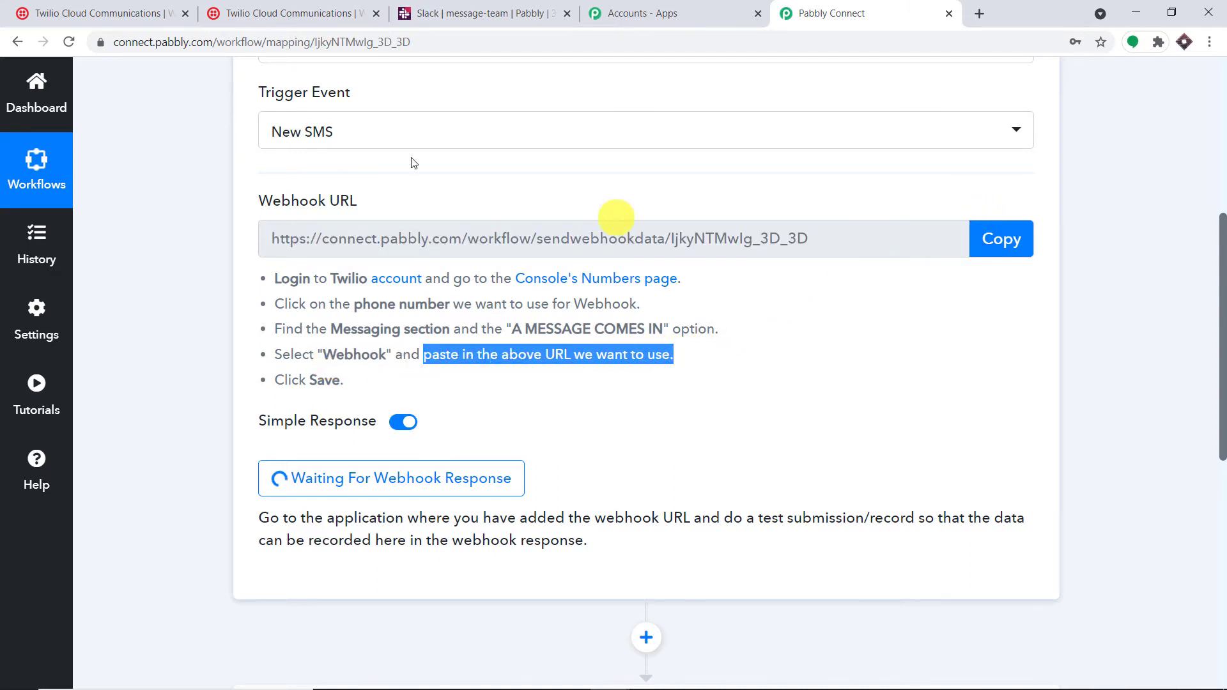
Switch to the Twilio console, paste the webhook URL for "A message comes in" and save the number's configuration
click(102, 13)
click(421, 364)
right_click(433, 369)
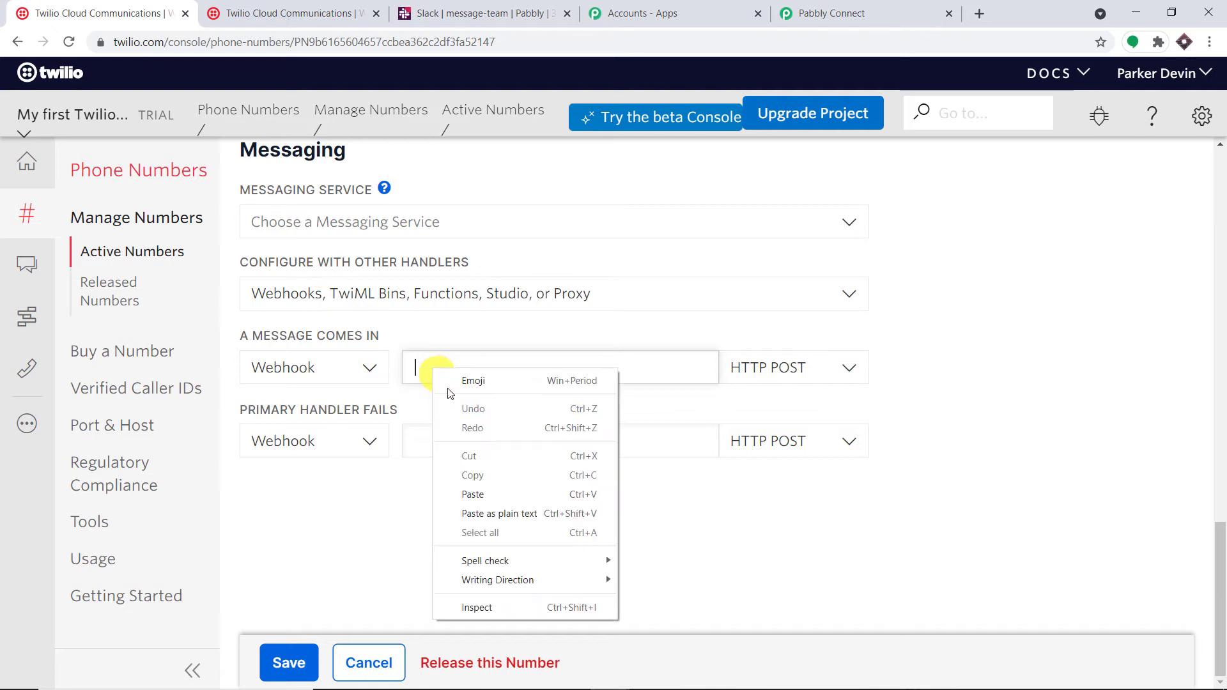
click(486, 495)
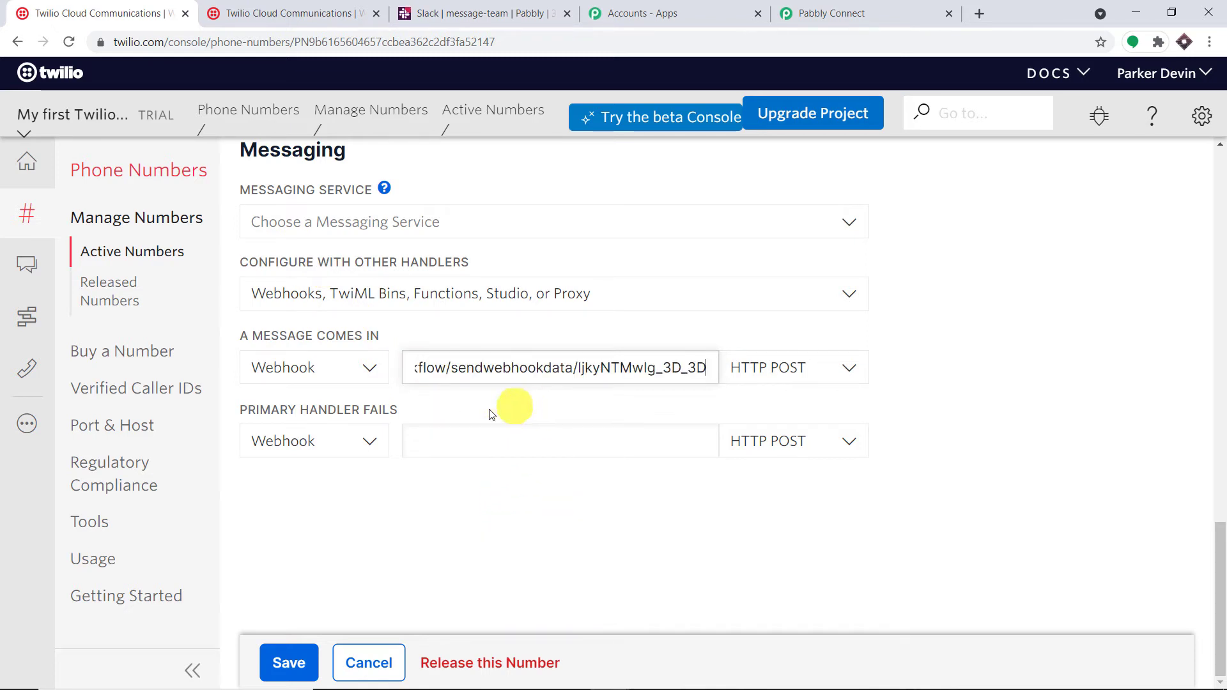
click(290, 660)
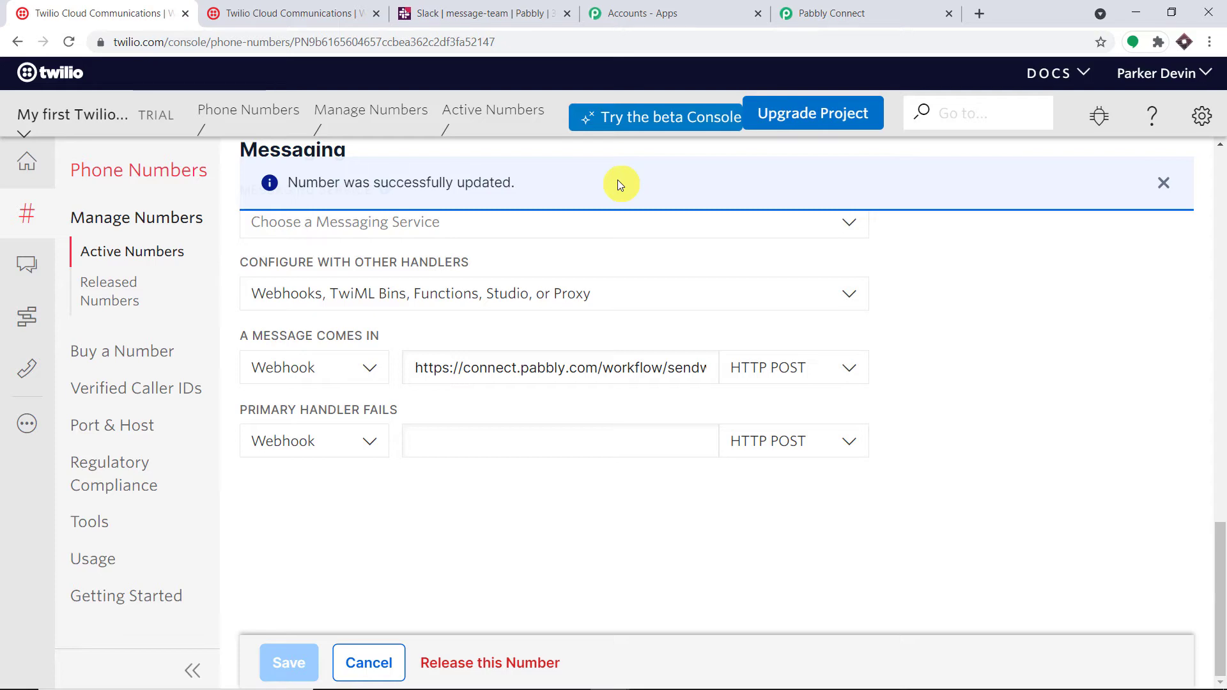
Locate the Twilio phone number in the number's Properties section as the recipient for a test SMS
scroll(623, 274, up, 15)
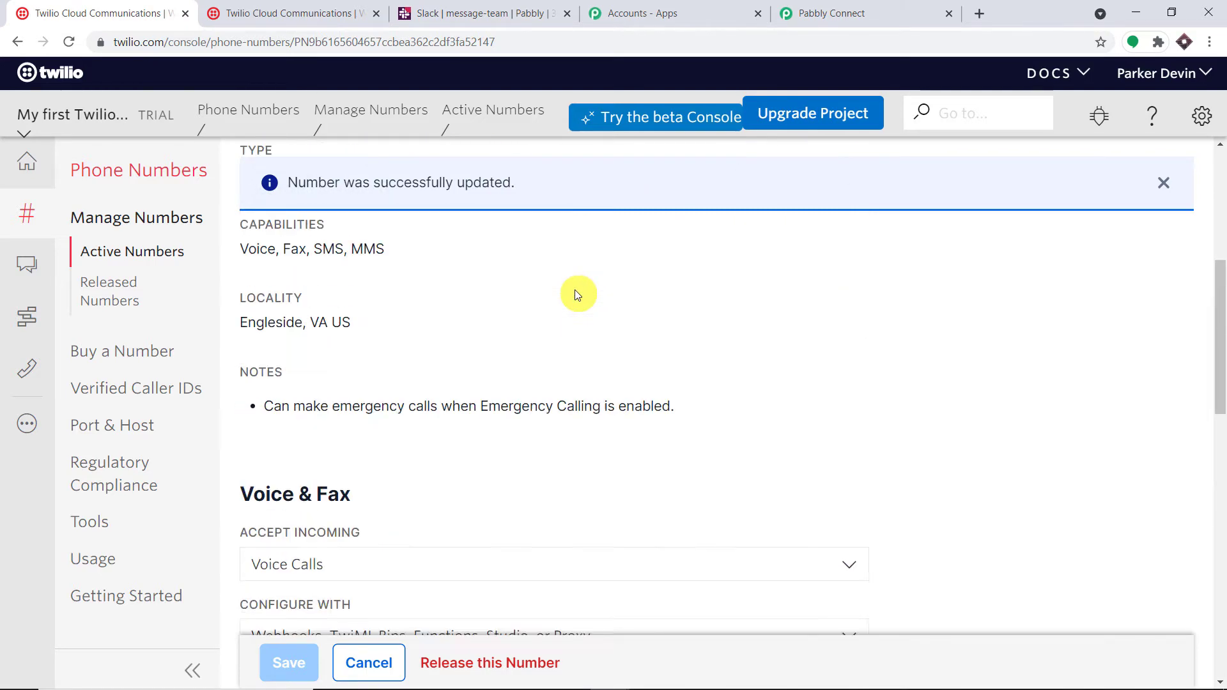
scroll(569, 281, up, 6)
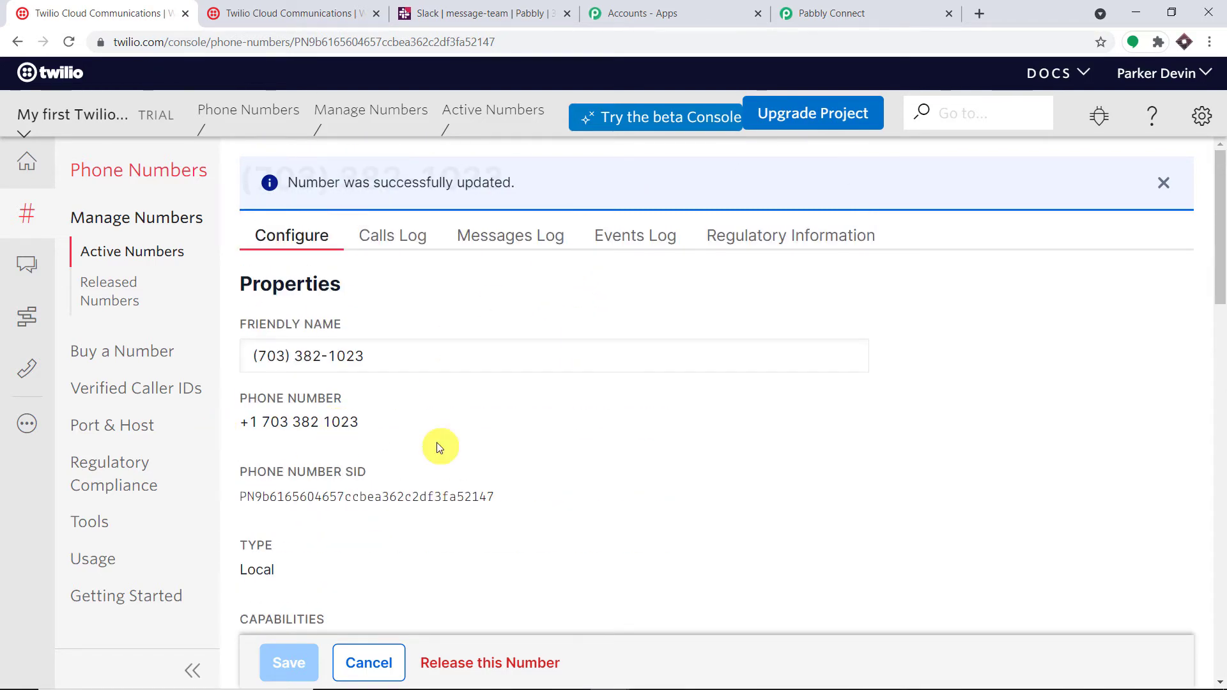
click(891, 6)
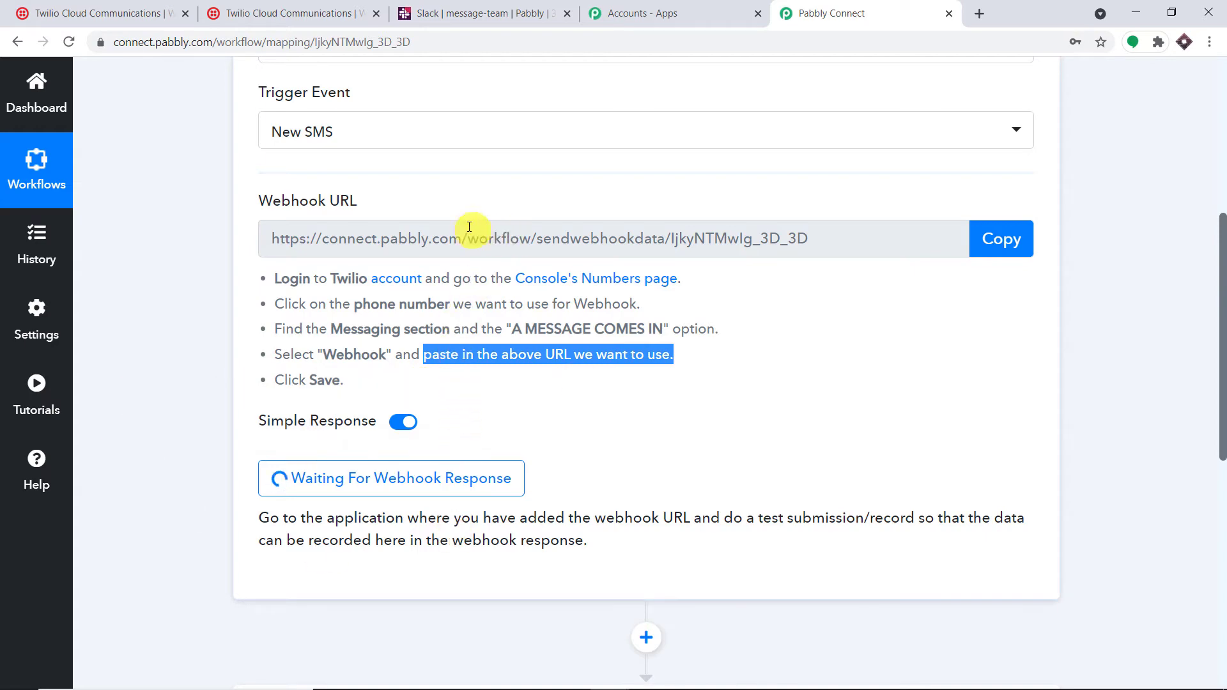
click(288, 13)
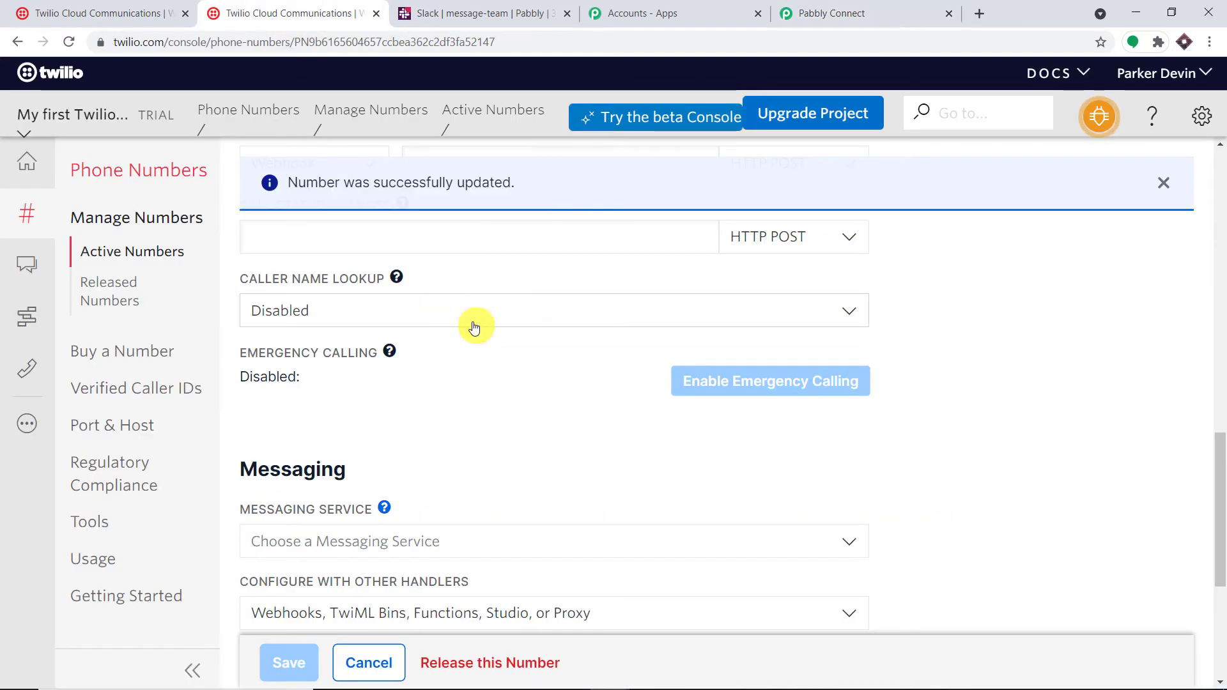
scroll(471, 326, up, 5)
scroll(473, 326, up, 10)
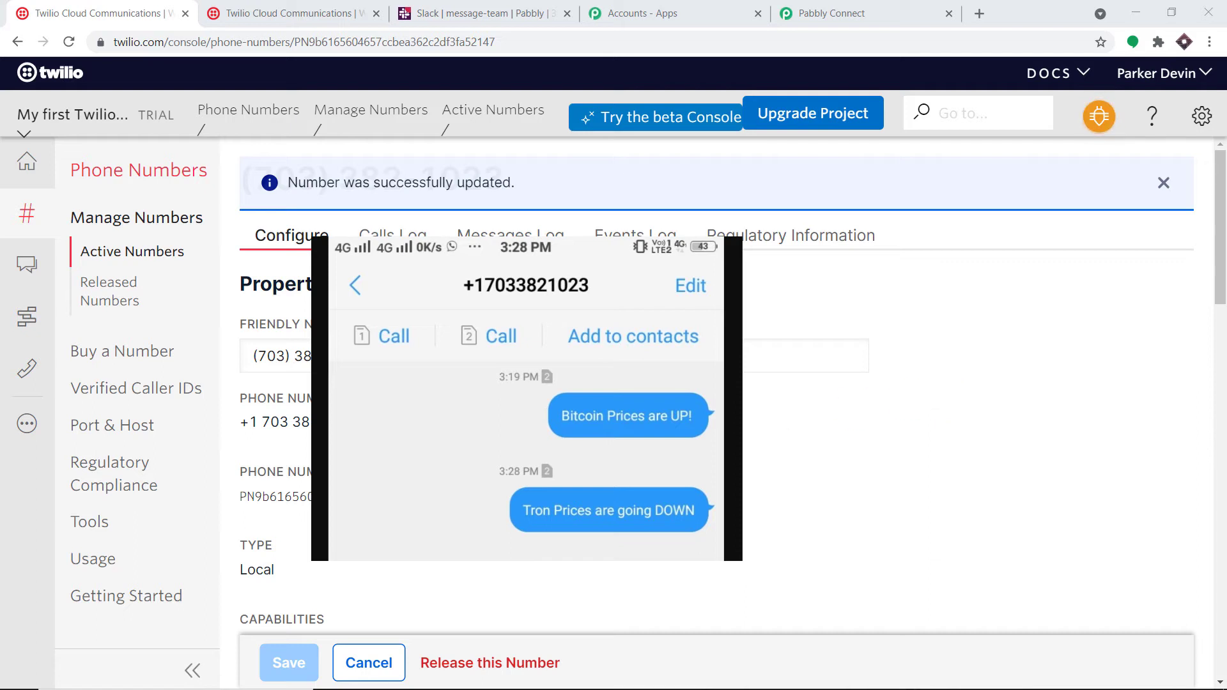
drag(361, 421, 237, 424)
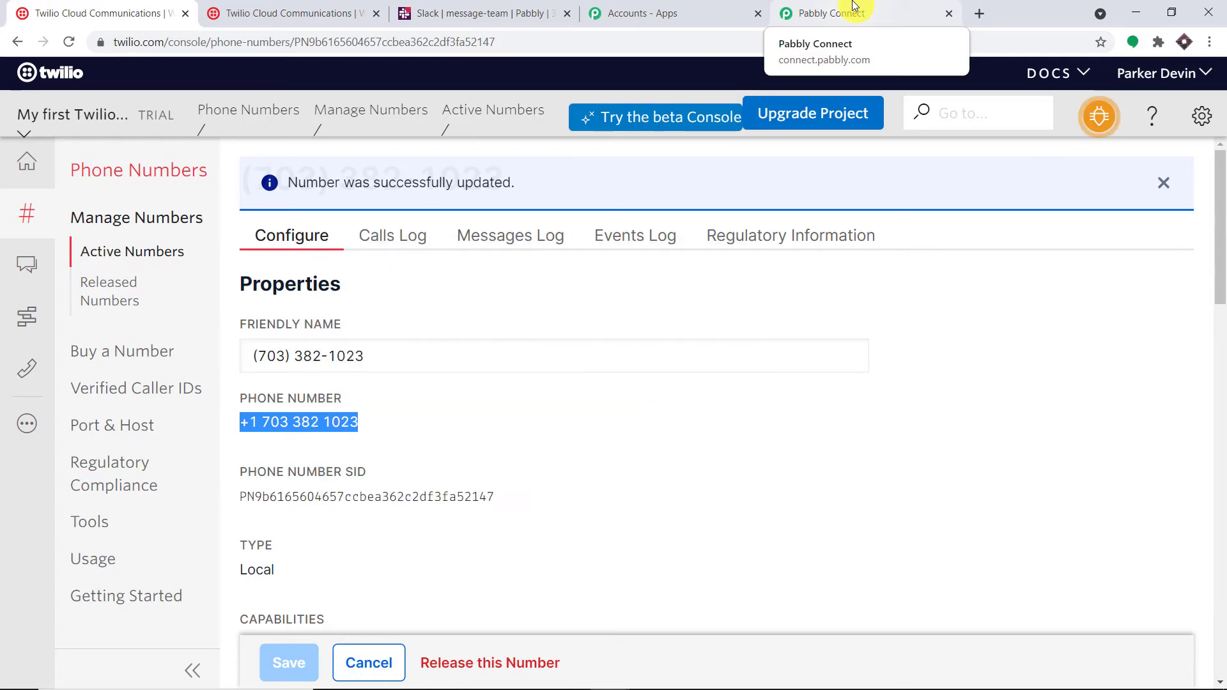
Switch to Pabbly Connect and examine the captured webhook response, especially the Body field holding the SMS text
click(853, 7)
scroll(894, 300, down, 1)
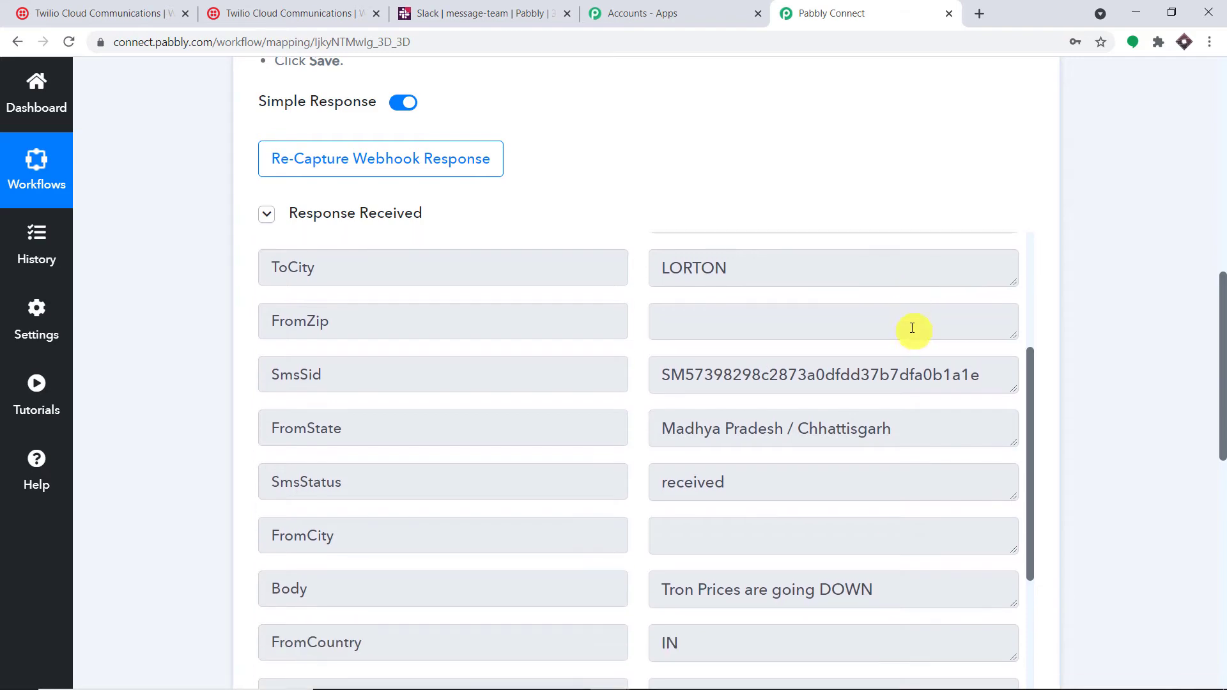
scroll(926, 320, up, 4)
drag(1223, 342, 1219, 410)
scroll(775, 219, down, 5)
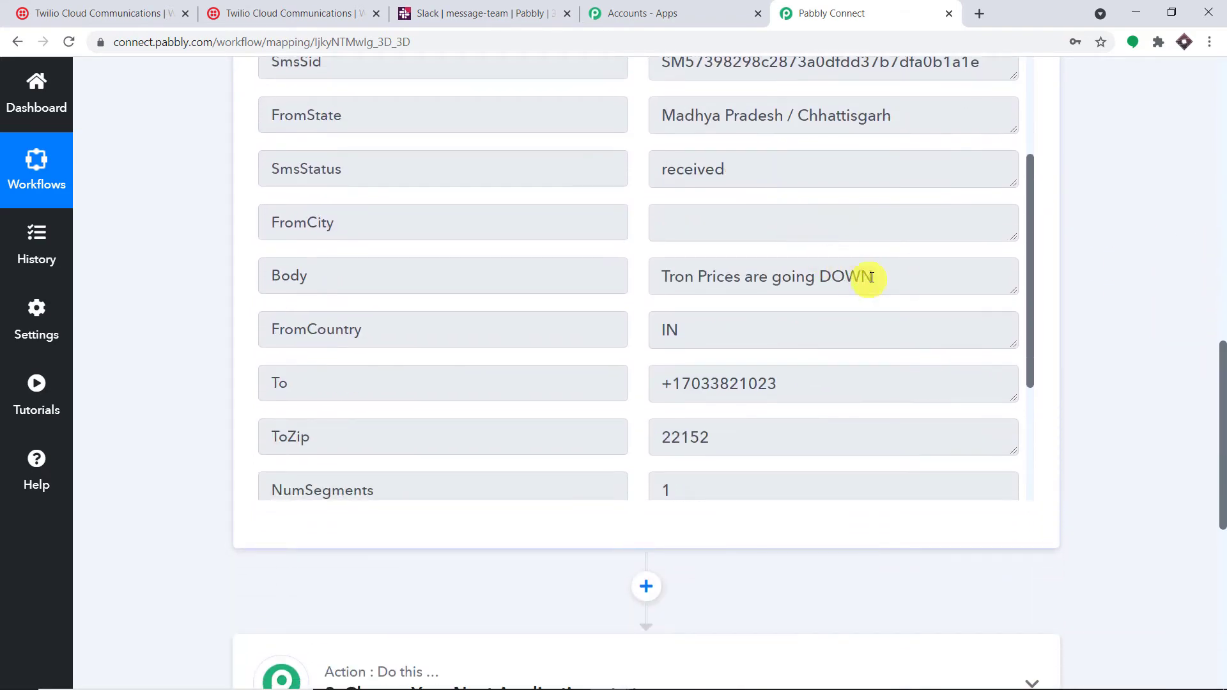
drag(902, 278, 645, 268)
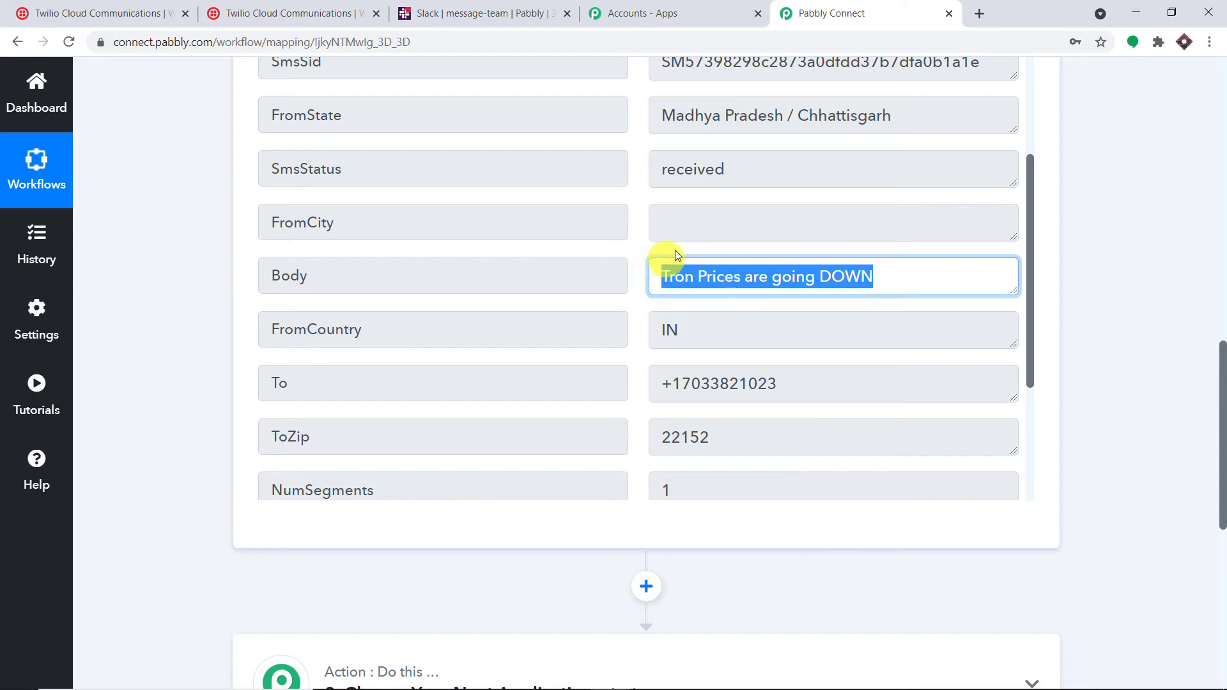
scroll(841, 247, up, 5)
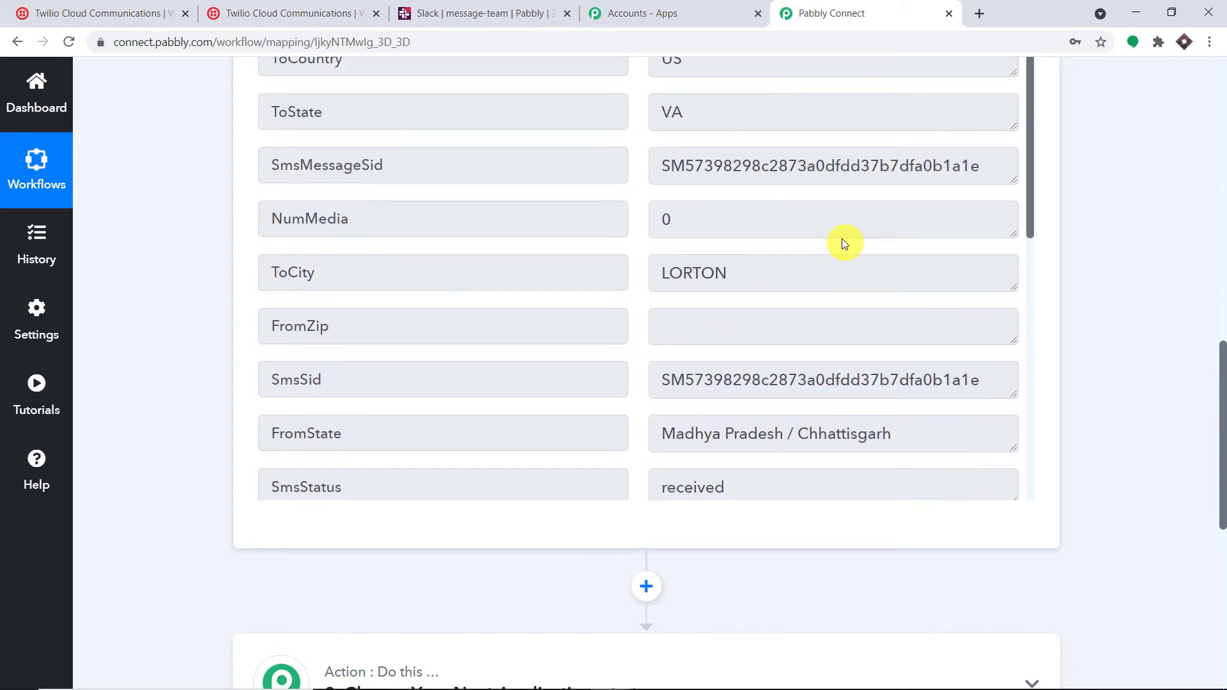
scroll(842, 239, down, 5)
scroll(1224, 374, down, 1)
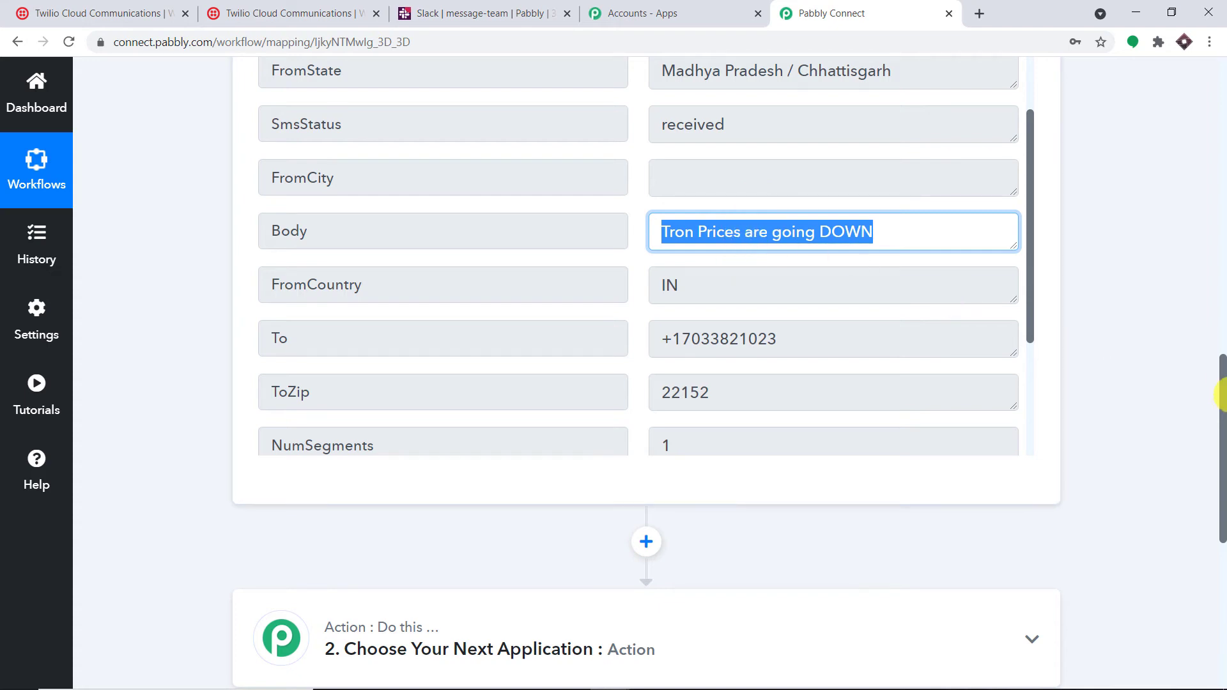
Choose Slack as the workflow's action app and Send Channel Message (without Image) as its action event
drag(1221, 393, 1224, 527)
click(597, 225)
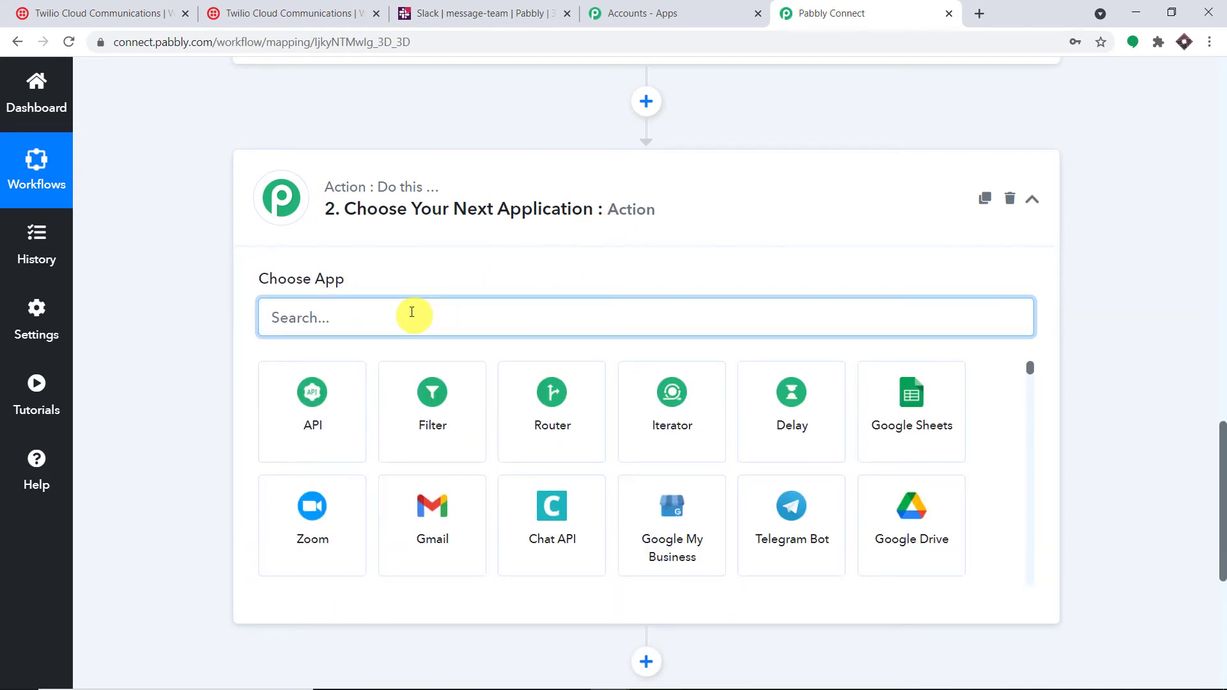
text(slack)
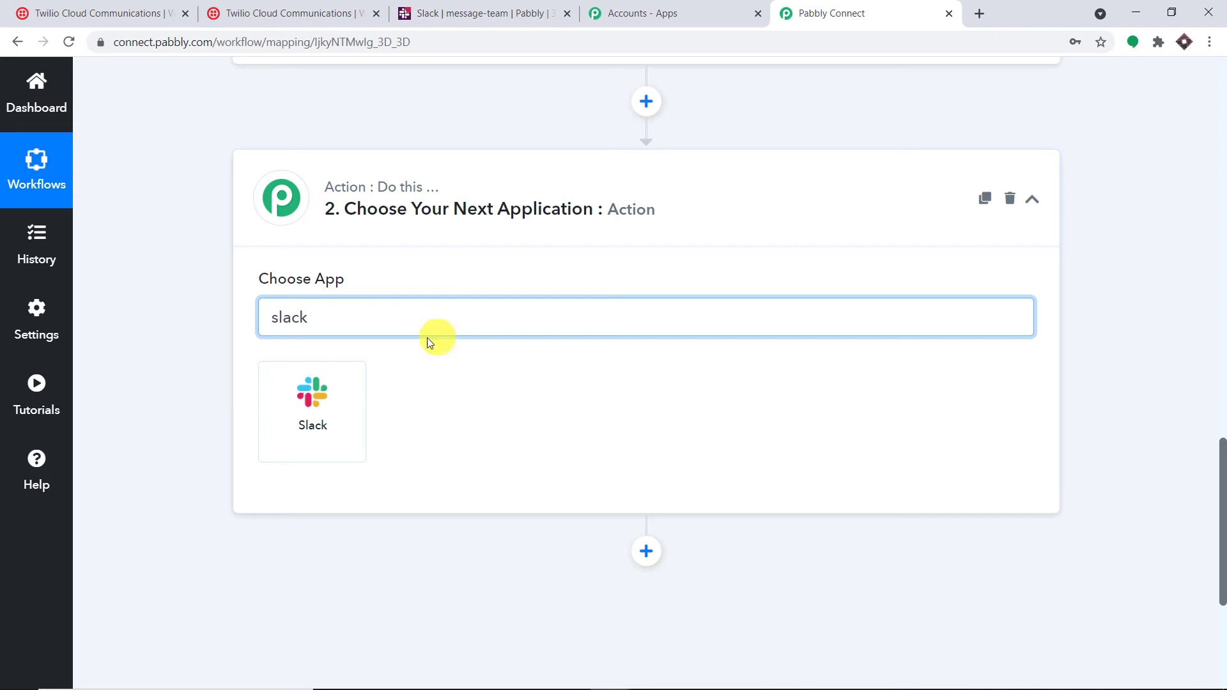
click(287, 422)
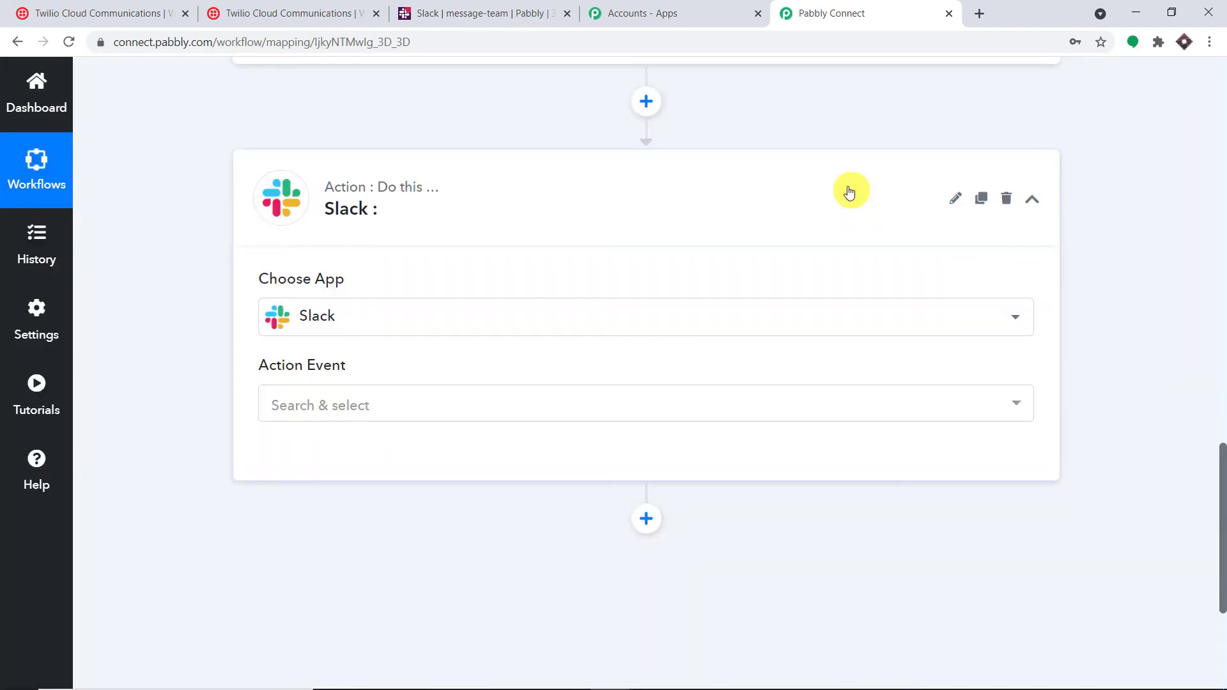
click(485, 405)
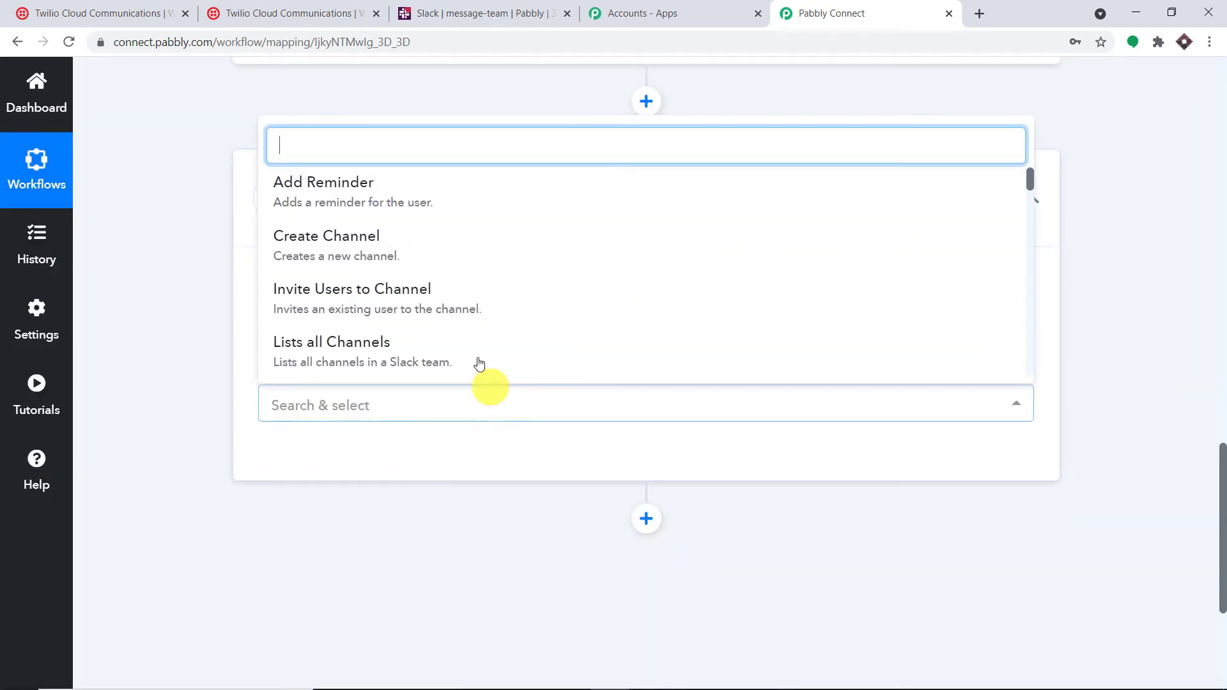
scroll(479, 286, down, 6)
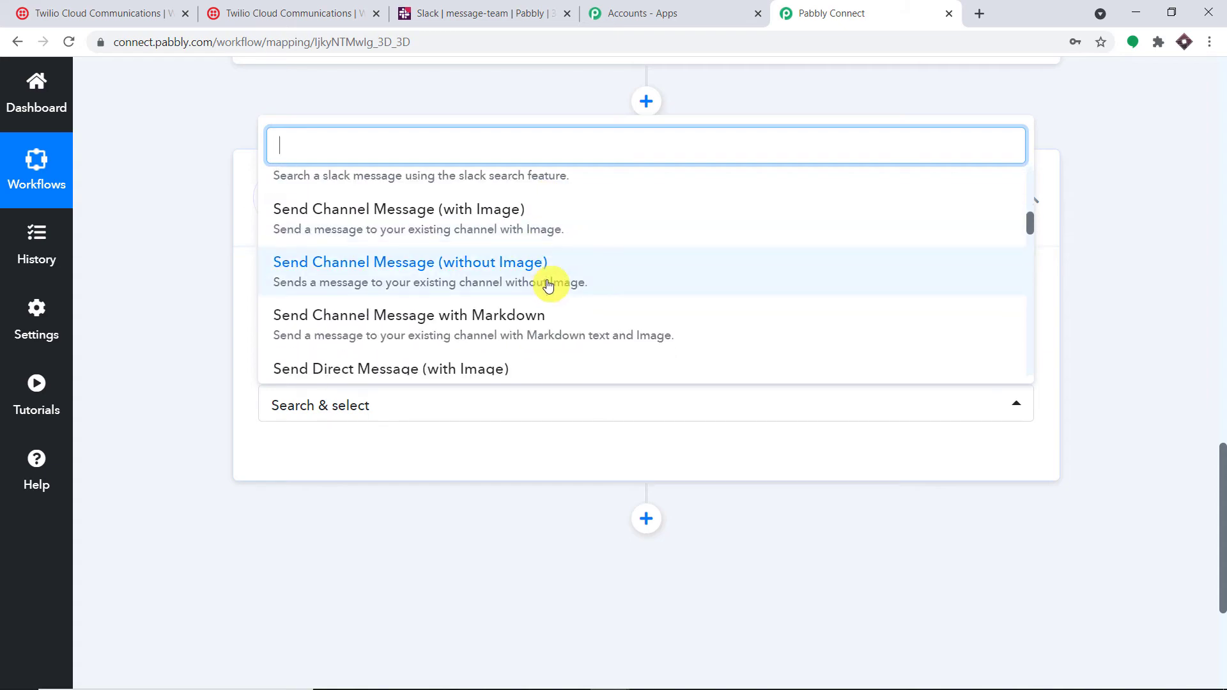
click(546, 284)
Add a new Slack connection and allow Pabbly Connect to access the Pabbly Slack workspace
click(297, 458)
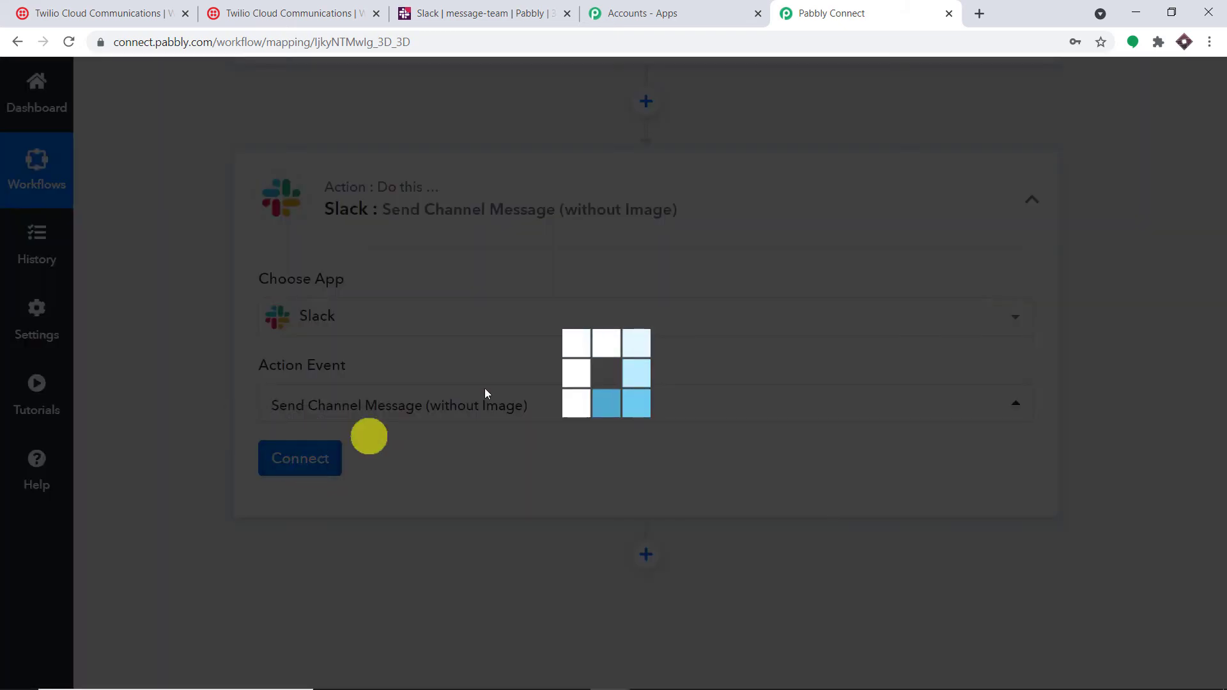
click(718, 263)
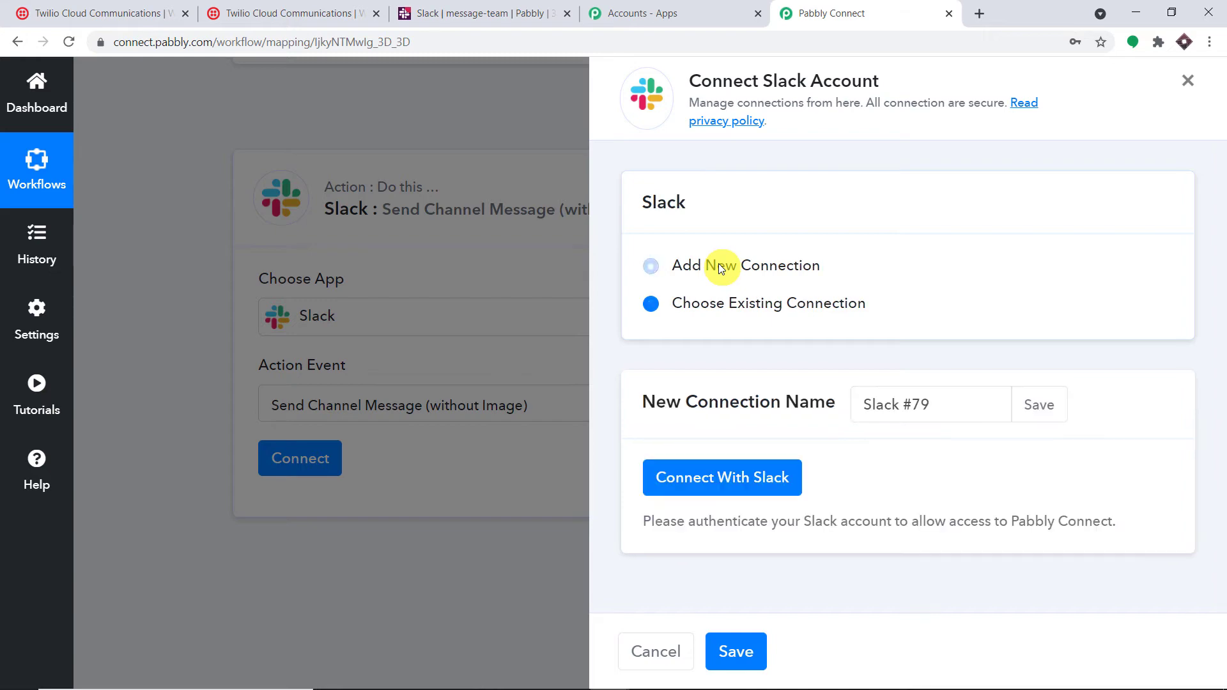
click(718, 476)
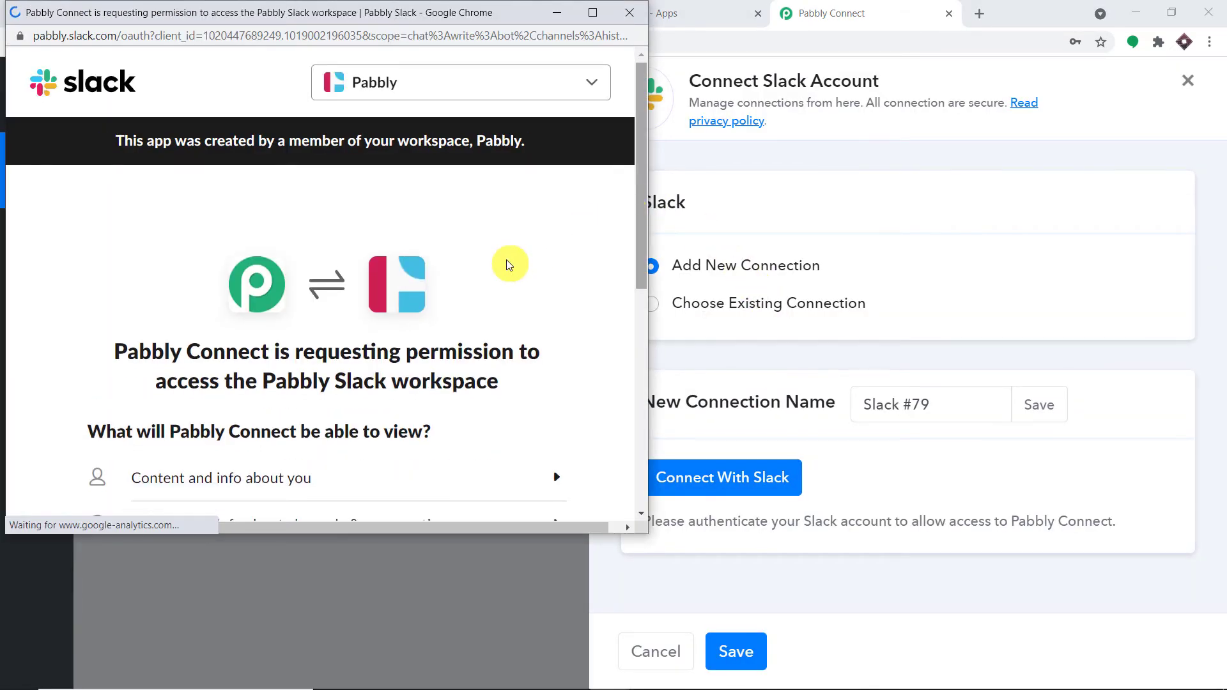
scroll(517, 277, down, 5)
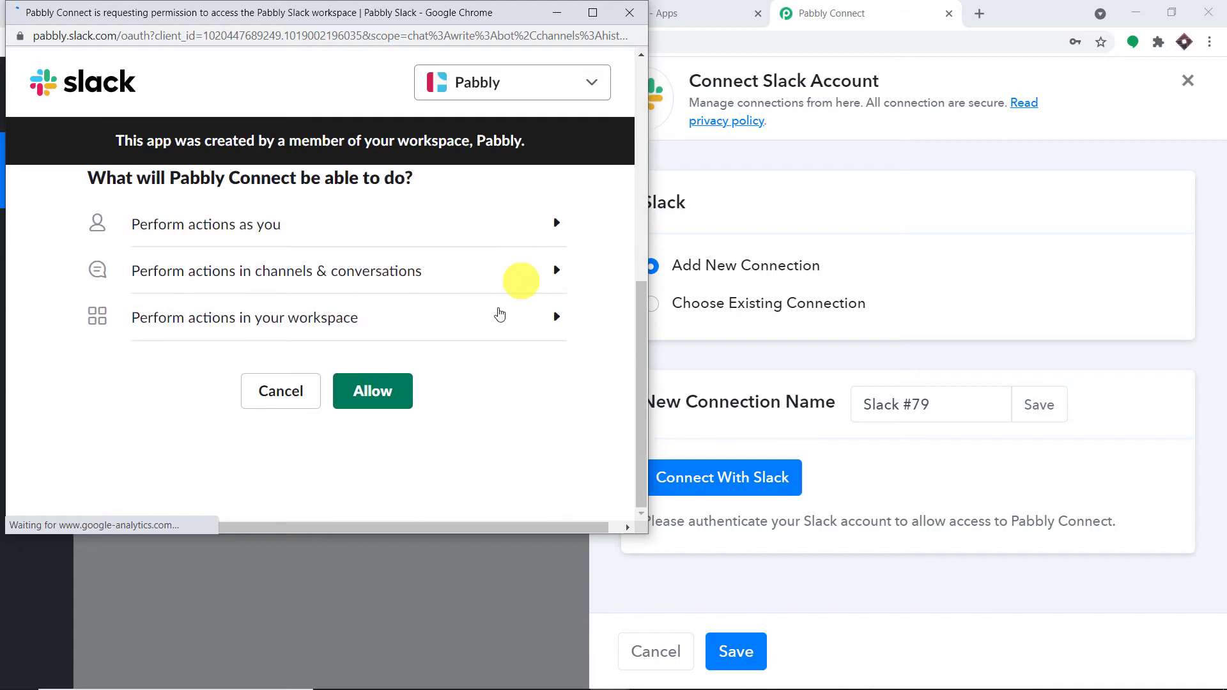
click(388, 401)
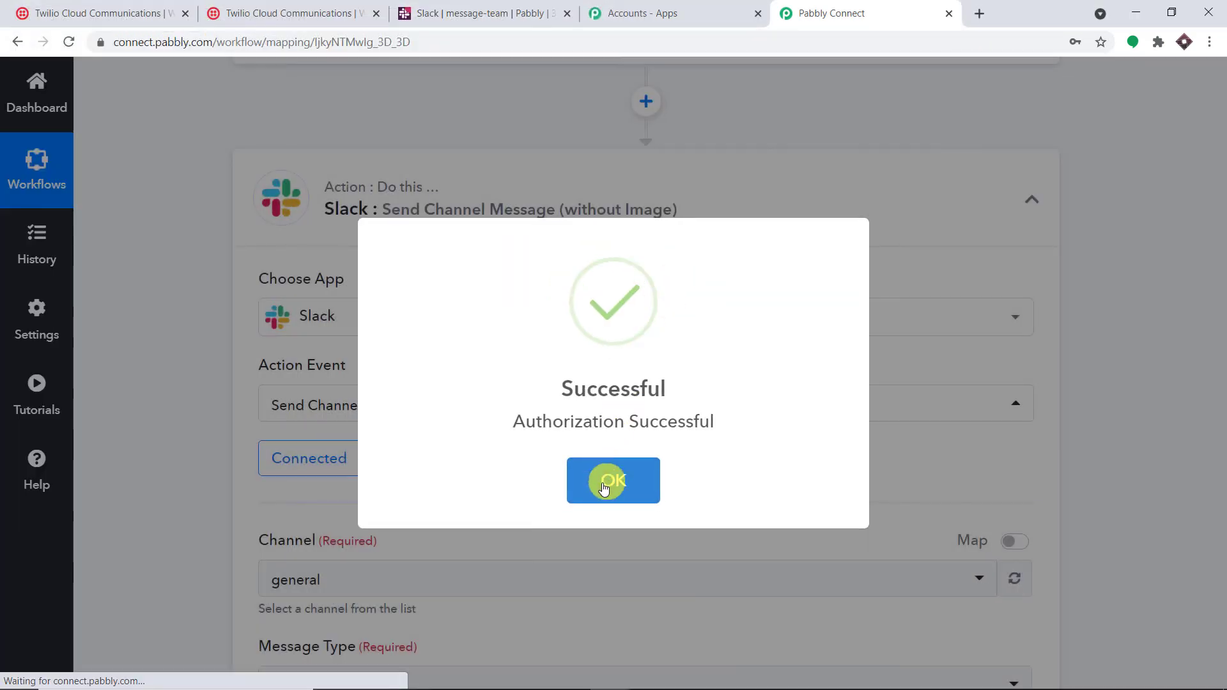
click(610, 480)
Examine the Slack action's fields, from Channel to Bot Icon, and browse the channels offered for the message
scroll(728, 271, down, 6)
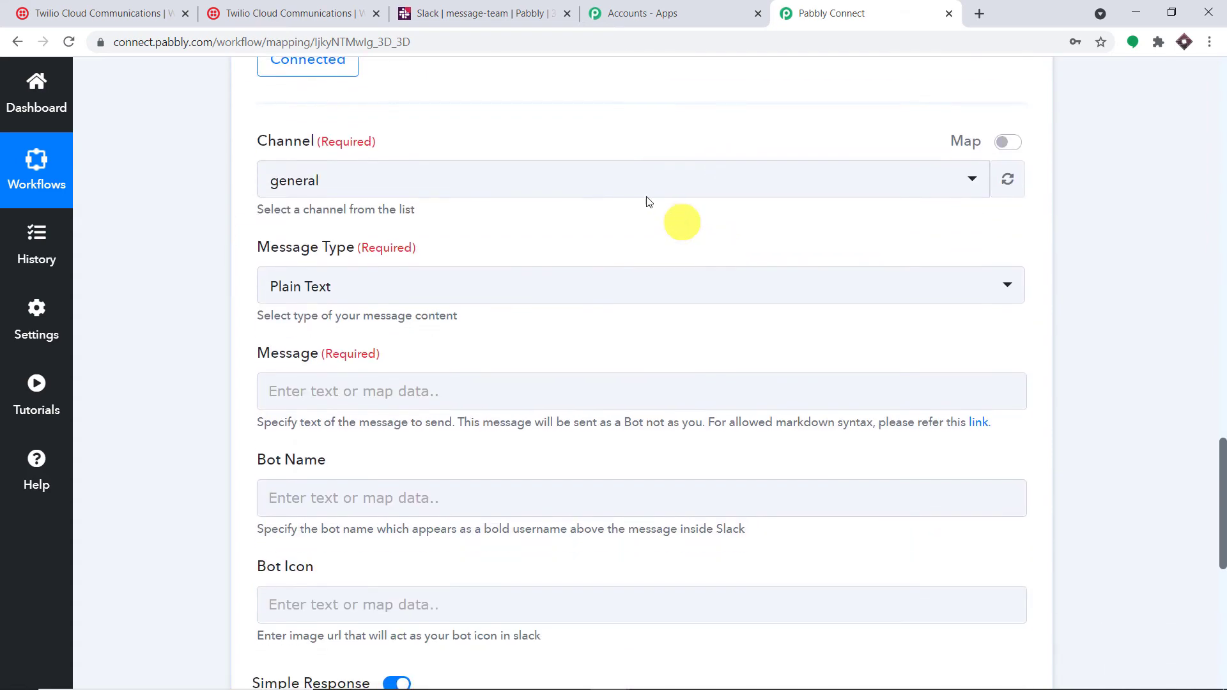
scroll(534, 553, down, 3)
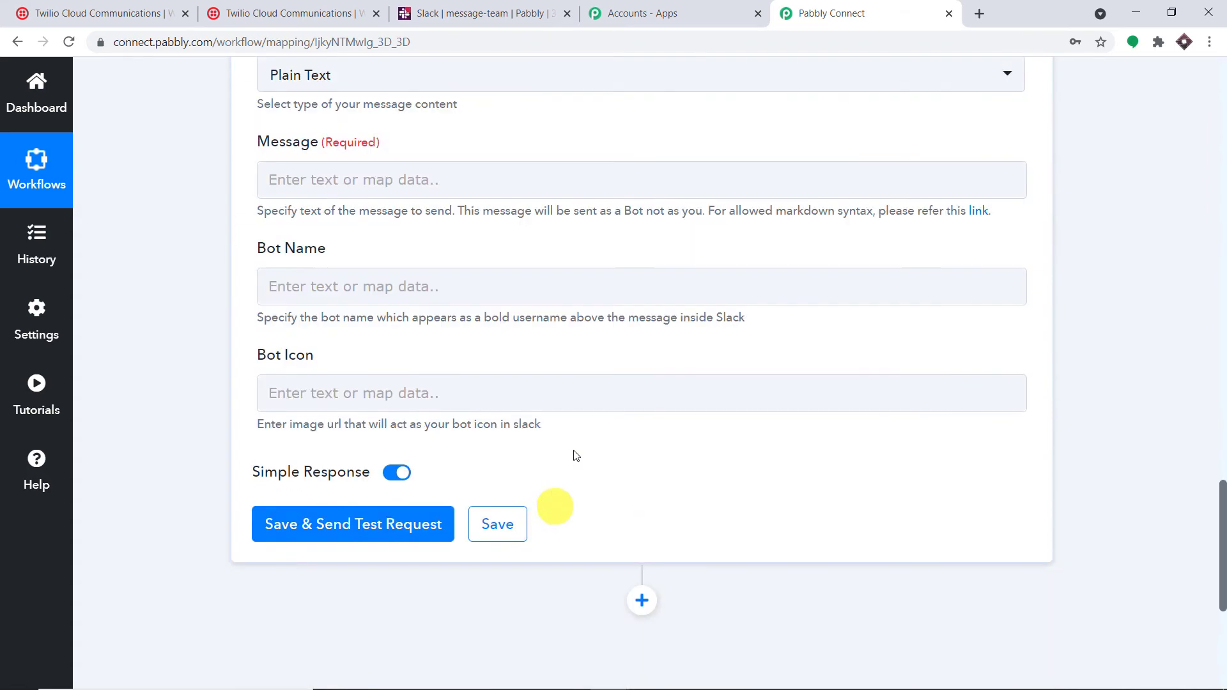
scroll(555, 507, up, 3)
scroll(616, 373, up, 4)
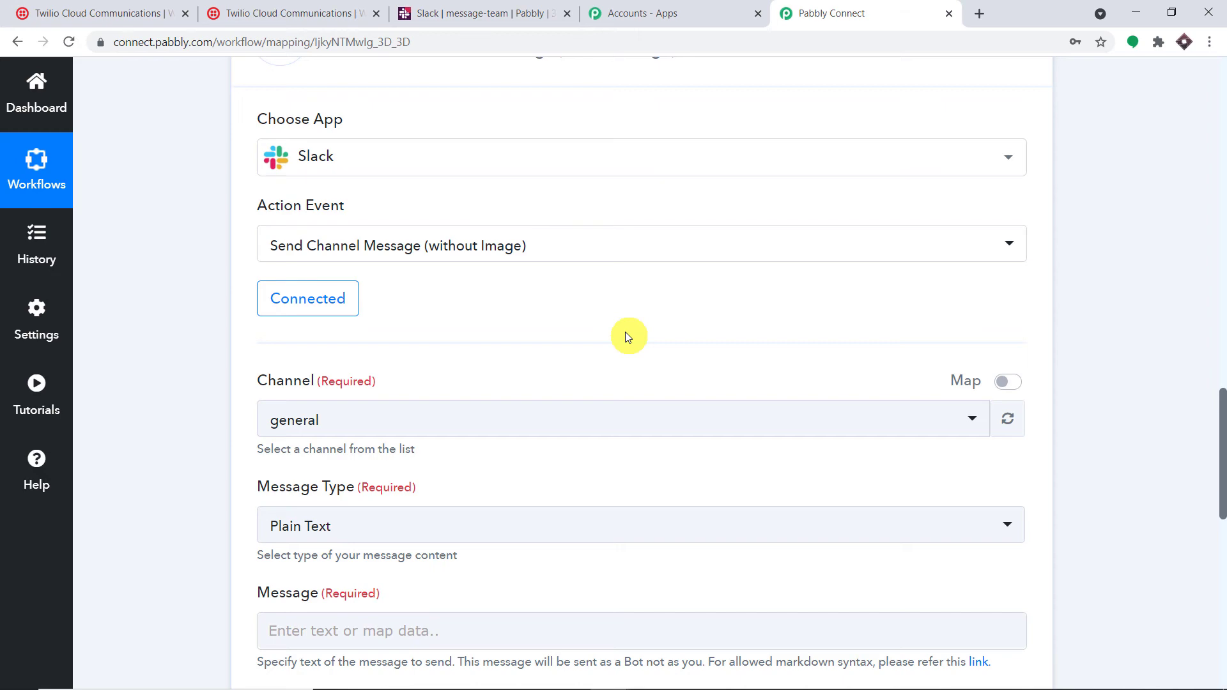
scroll(628, 336, down, 5)
scroll(281, 188, up, 1)
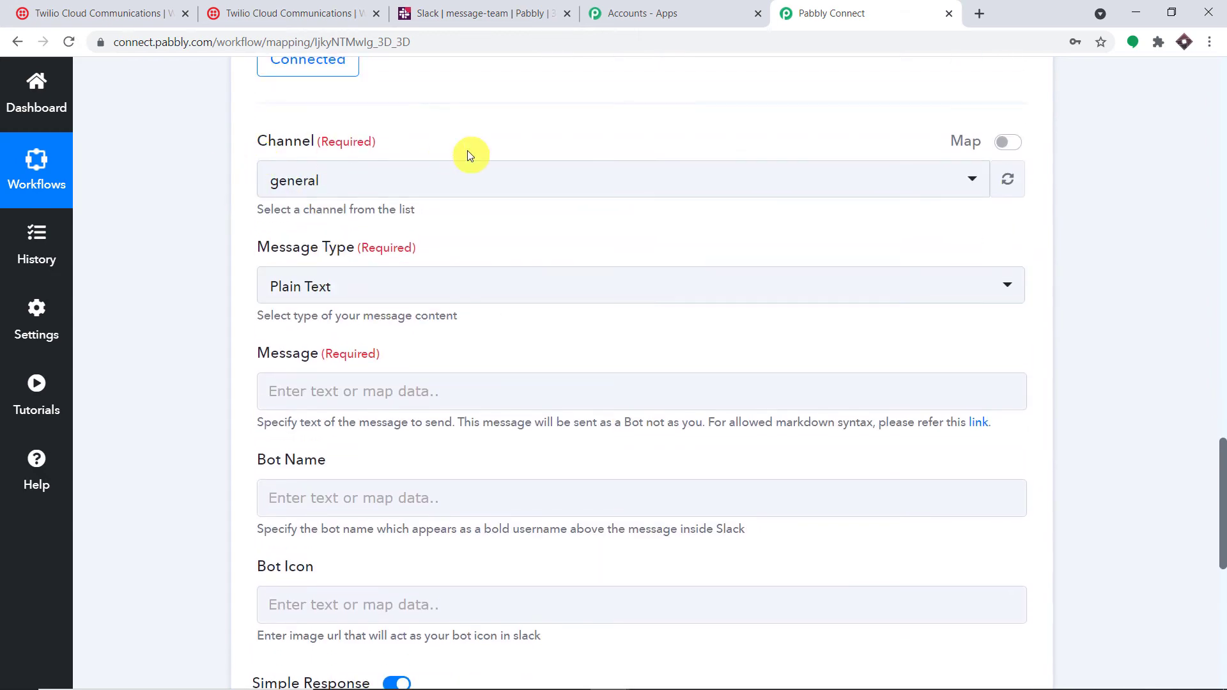
click(452, 183)
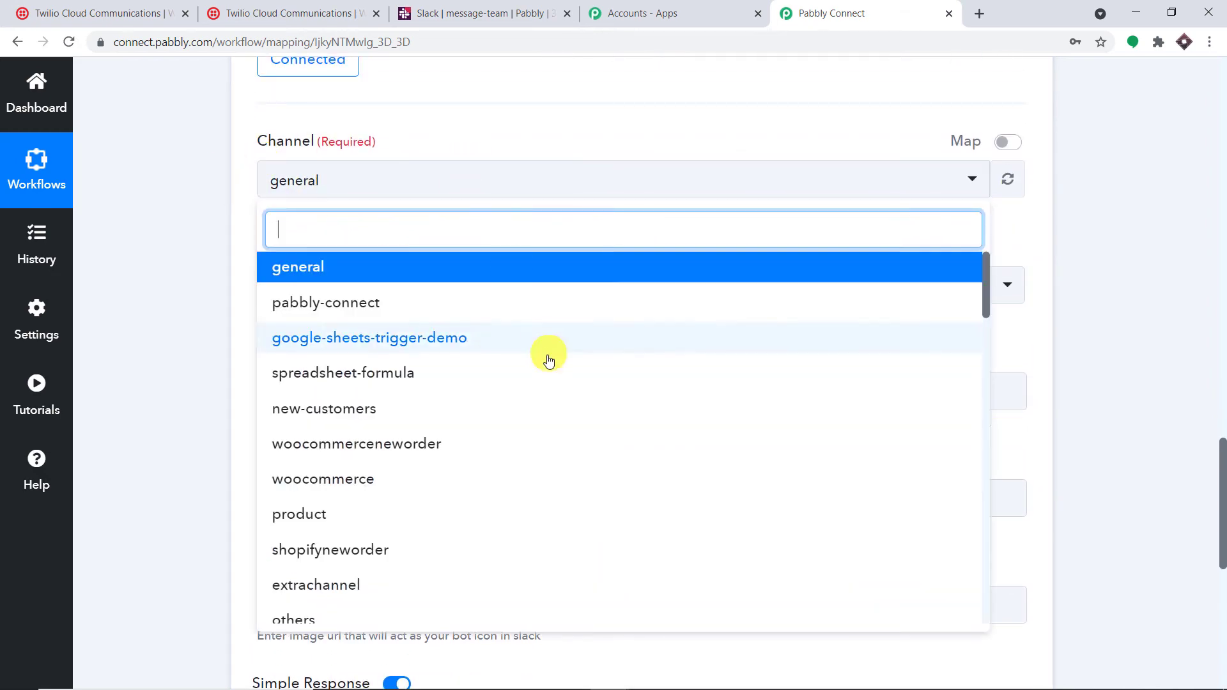
scroll(551, 364, down, 5)
scroll(553, 369, down, 5)
scroll(553, 367, up, 7)
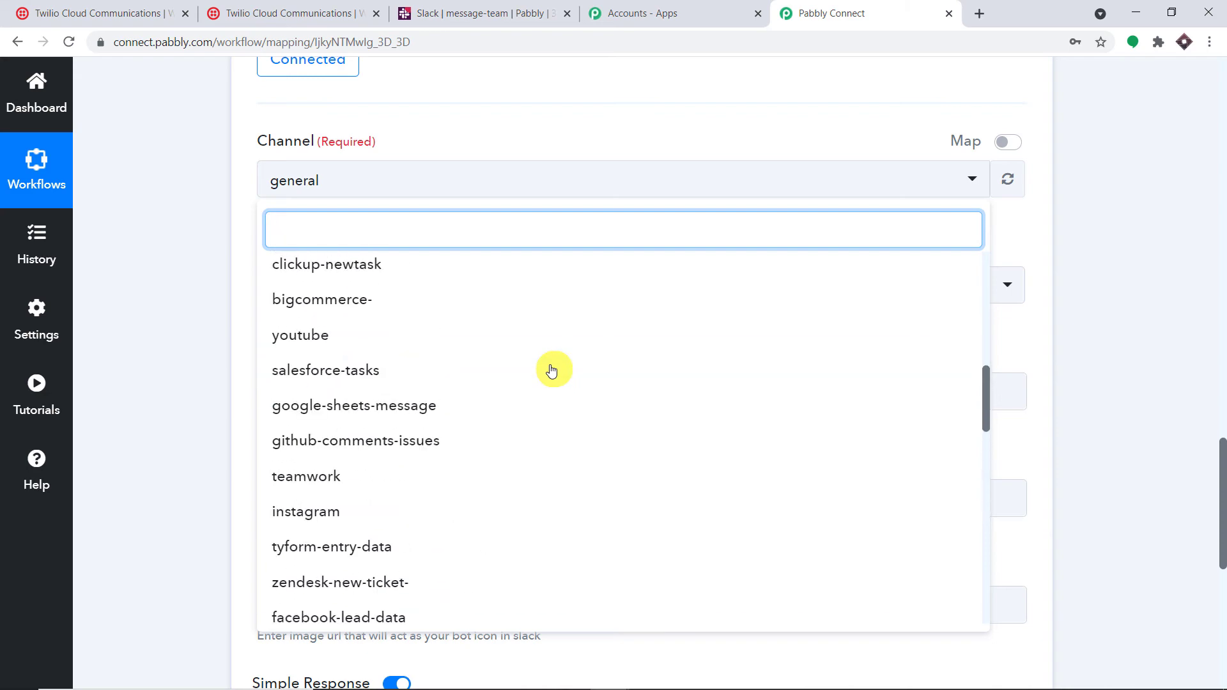
Compare the channels in the Slack workspace with those offered for the Channel field in Pabbly Connect
click(470, 7)
scroll(134, 343, up, 10)
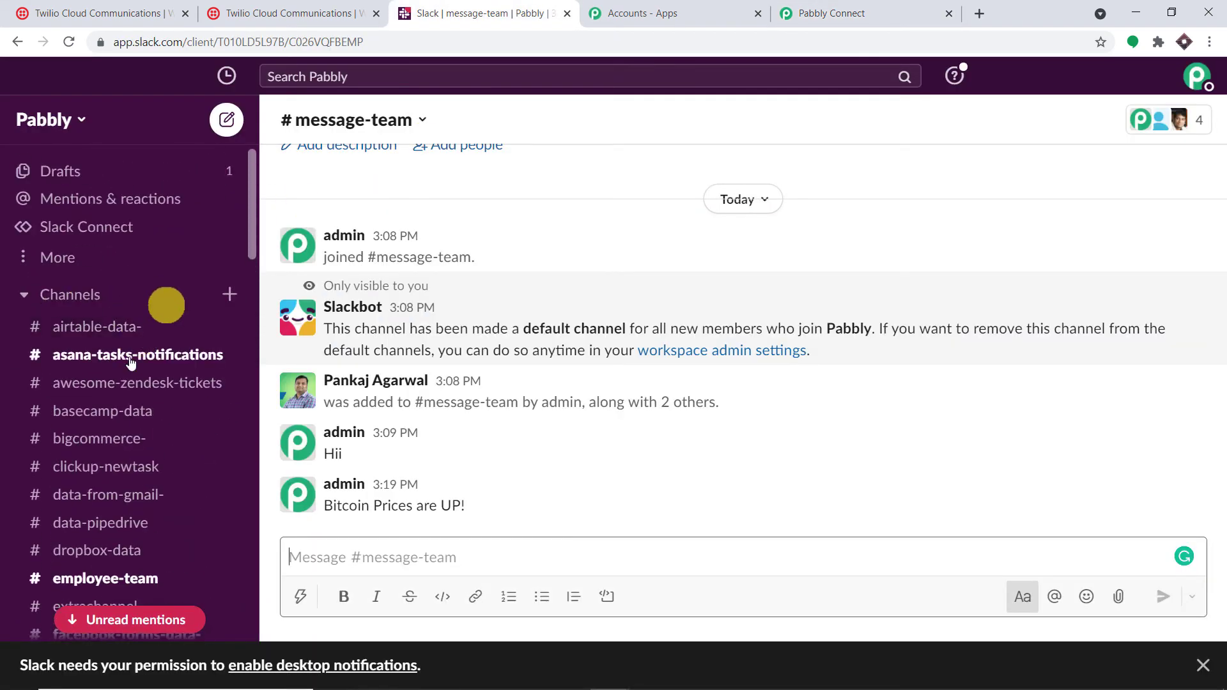
scroll(160, 396, down, 4)
click(916, 6)
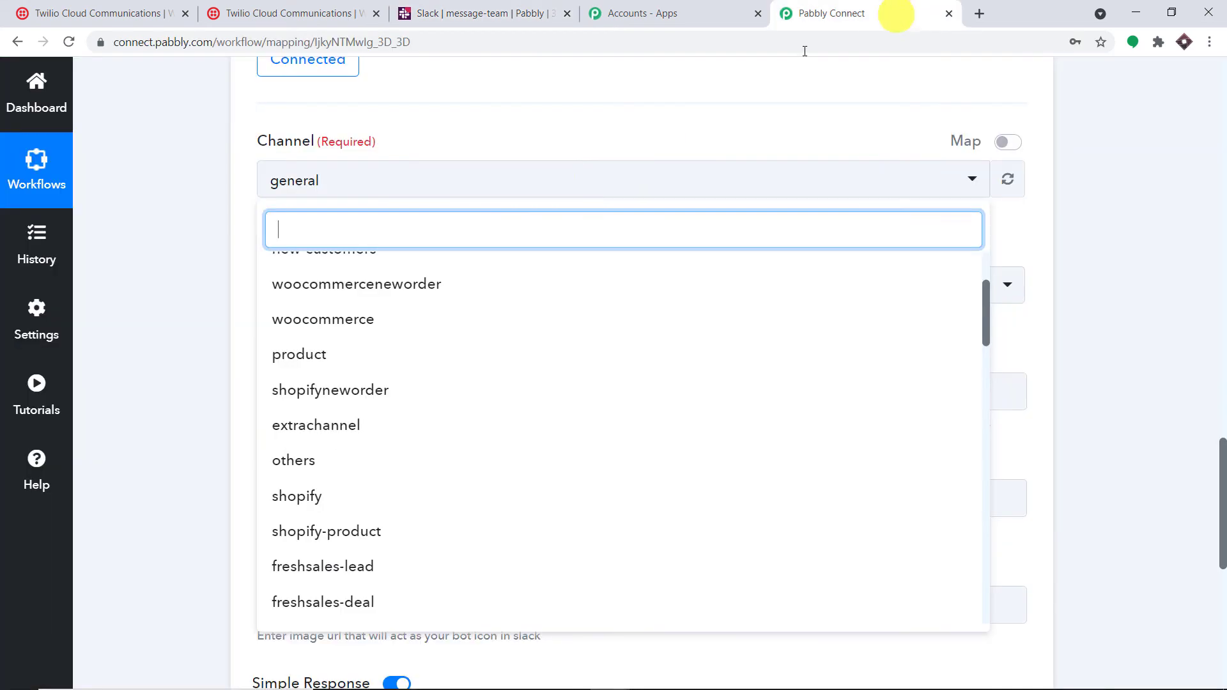
scroll(492, 272, down, 6)
scroll(502, 278, down, 6)
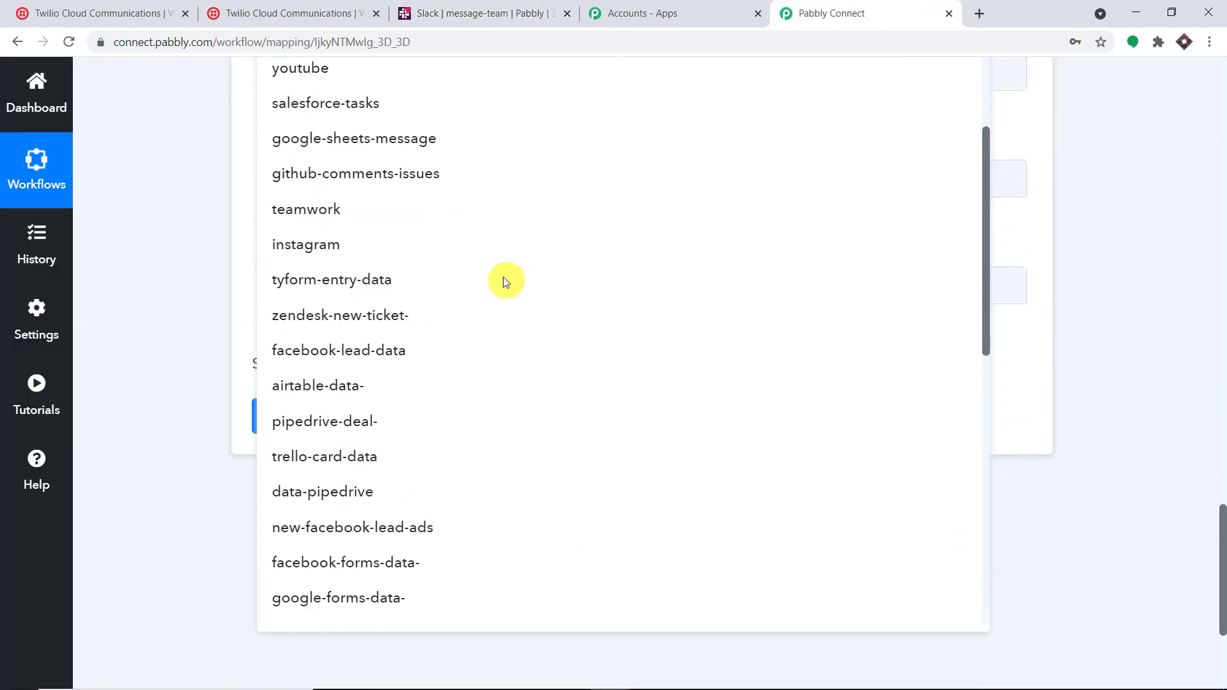
scroll(528, 306, up, 9)
click(1167, 200)
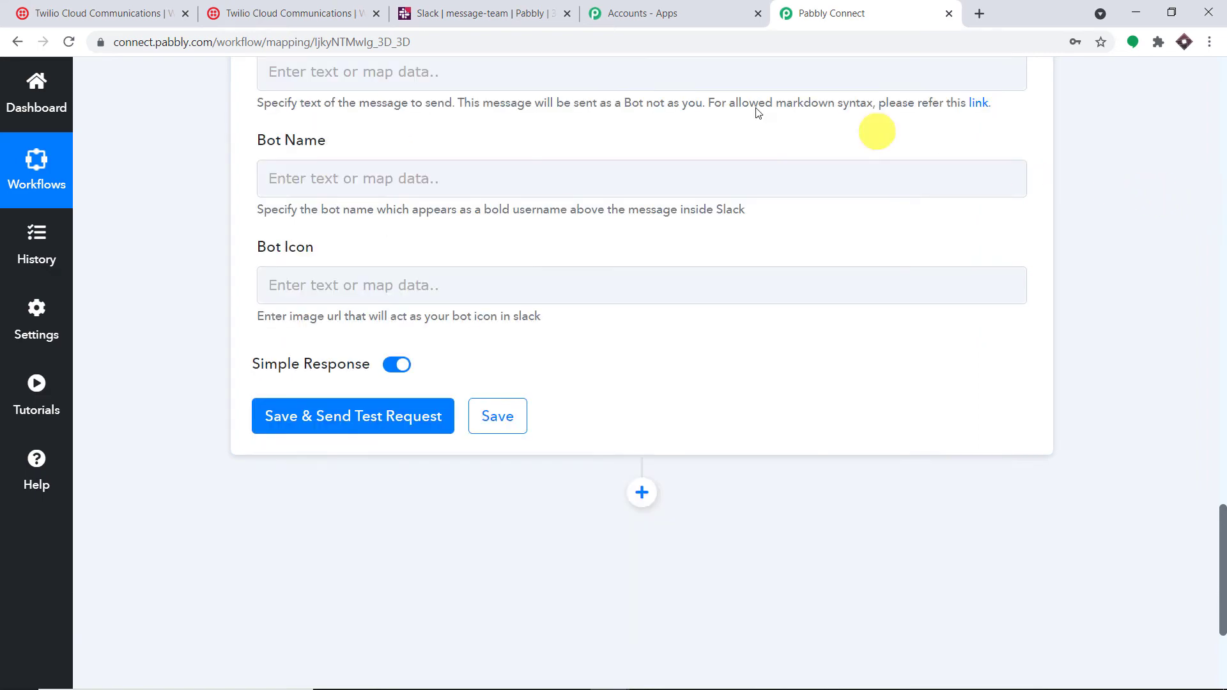
click(476, 13)
scroll(170, 502, down, 2)
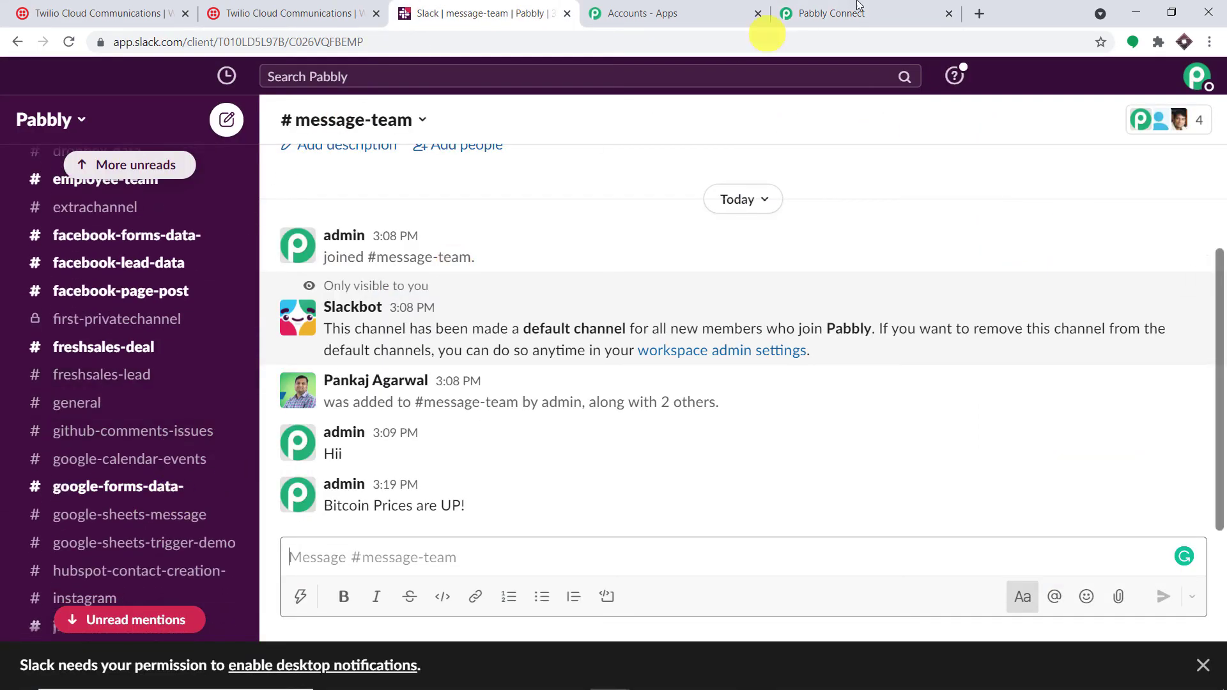
click(855, 13)
scroll(733, 243, up, 5)
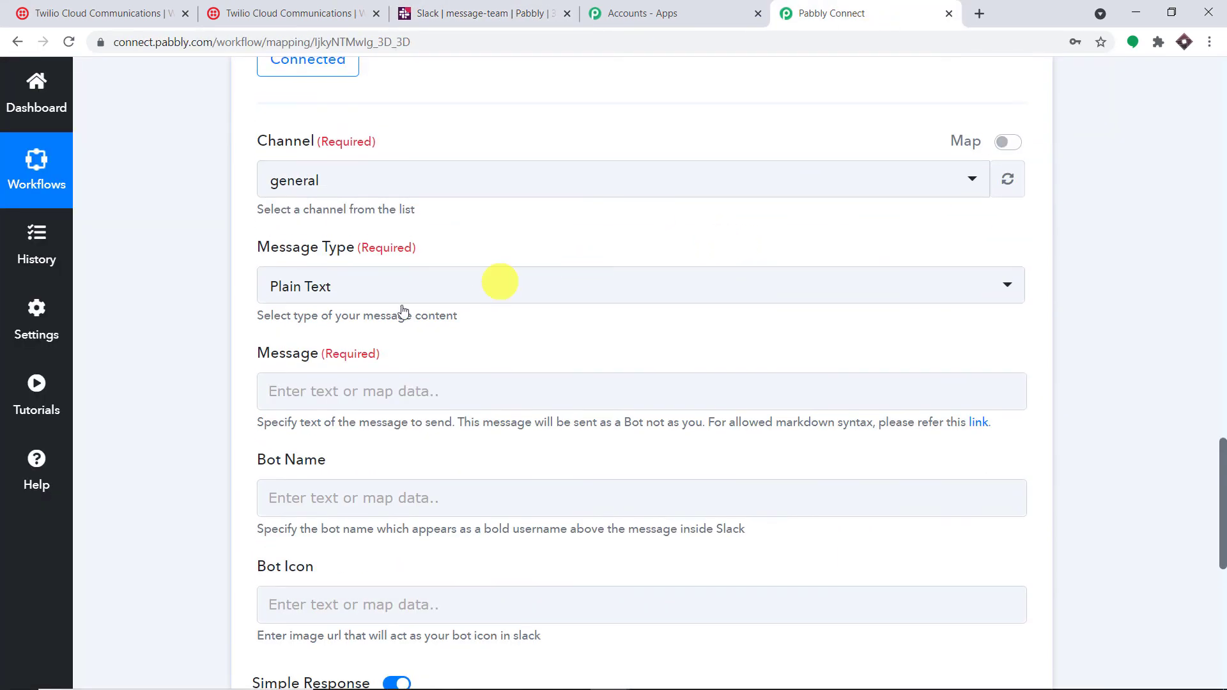
Choose product as the channel for the Slack message and reopen the channel choices
click(411, 185)
scroll(471, 334, down, 4)
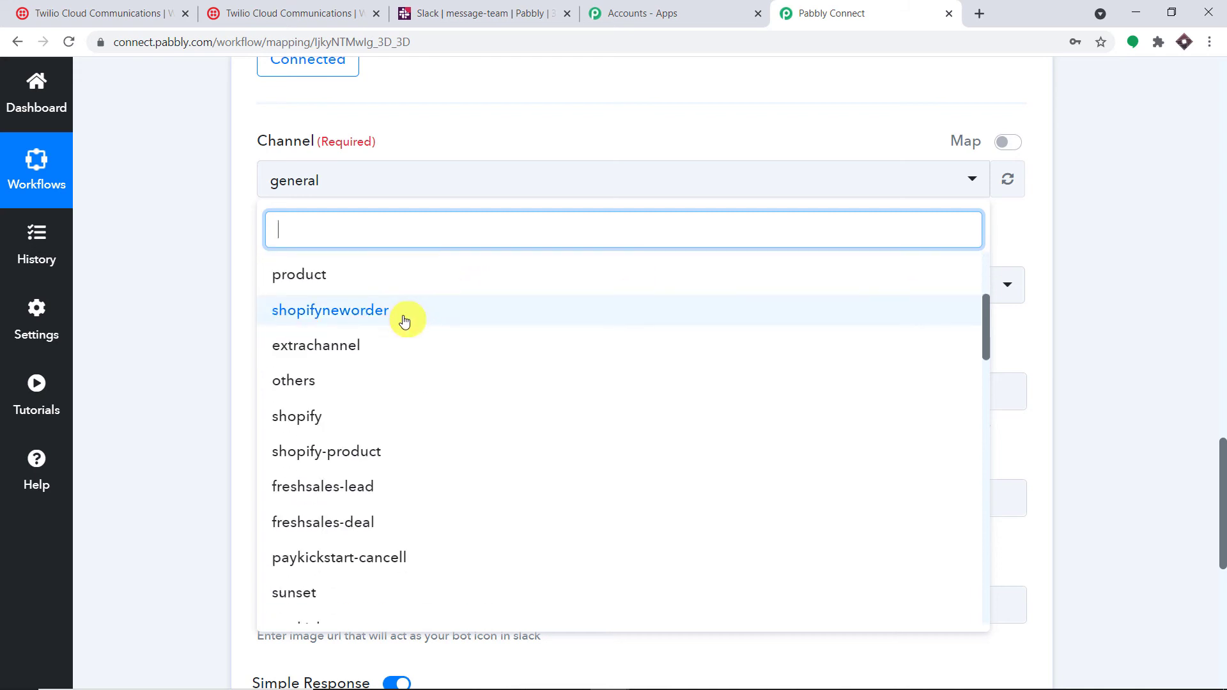
click(328, 284)
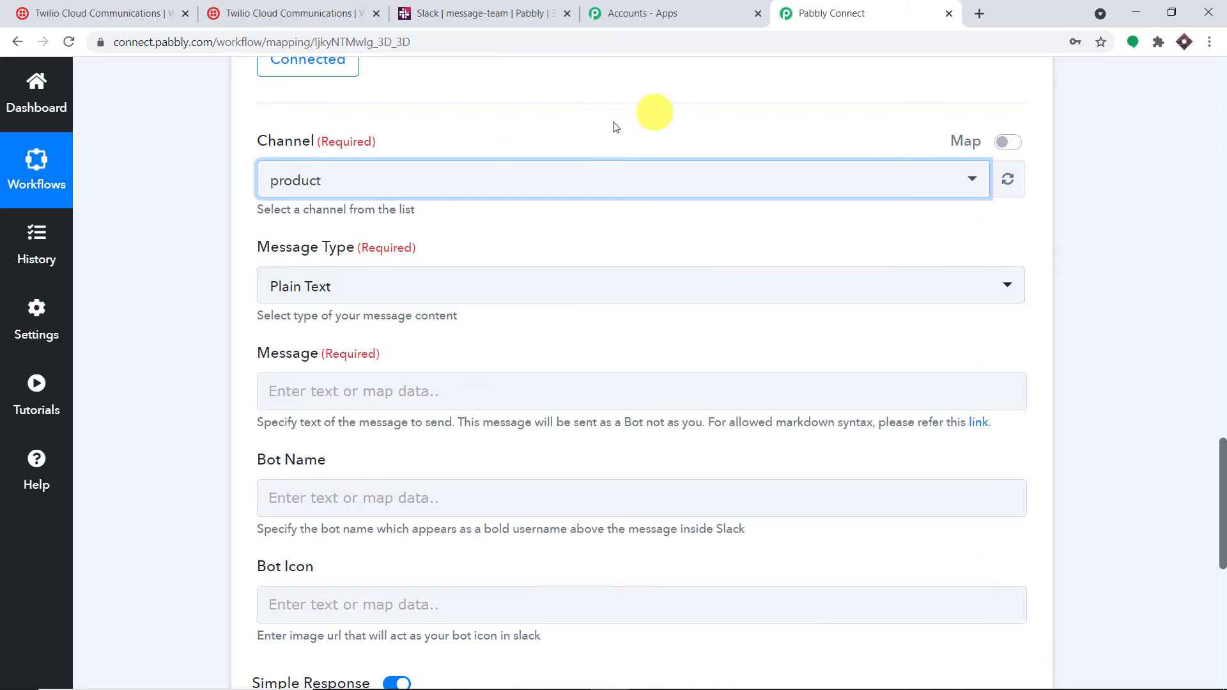
scroll(379, 211, down, 3)
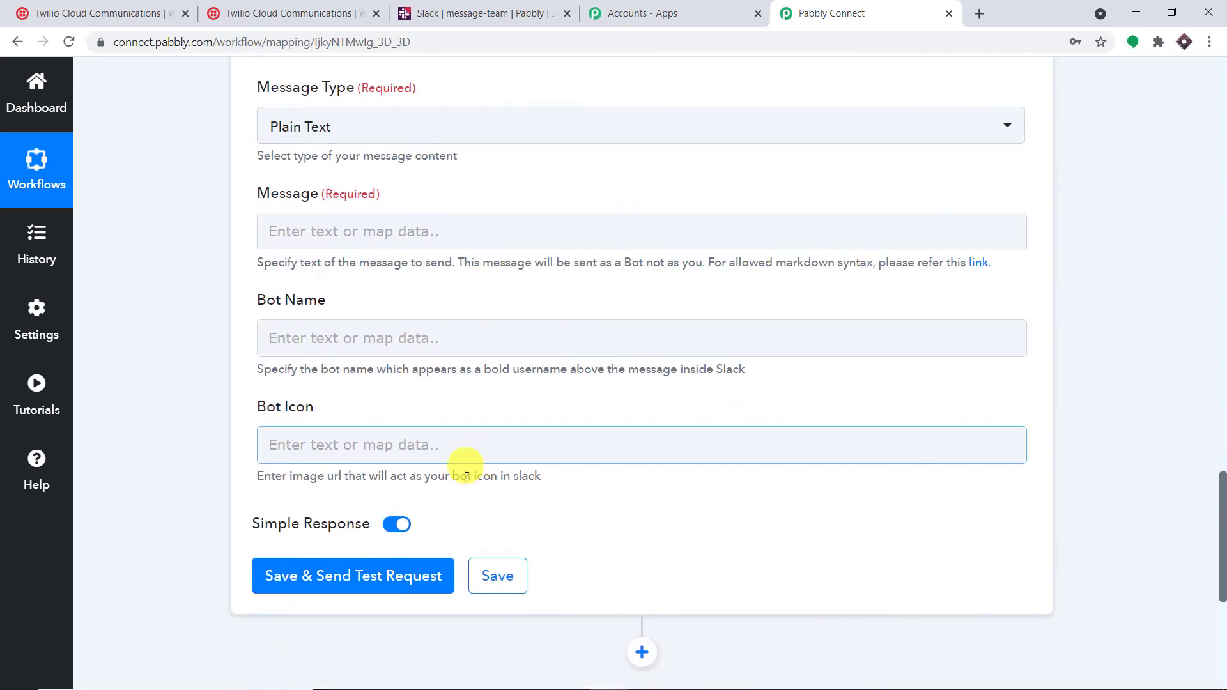
scroll(416, 290, up, 4)
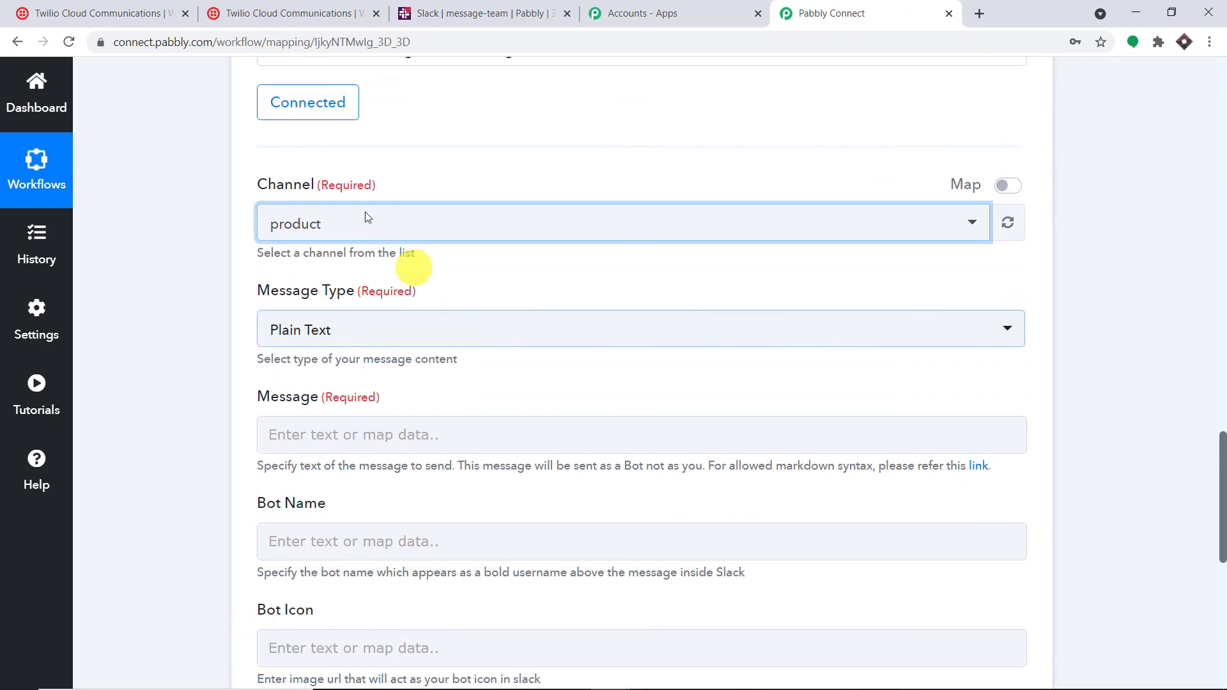
click(356, 265)
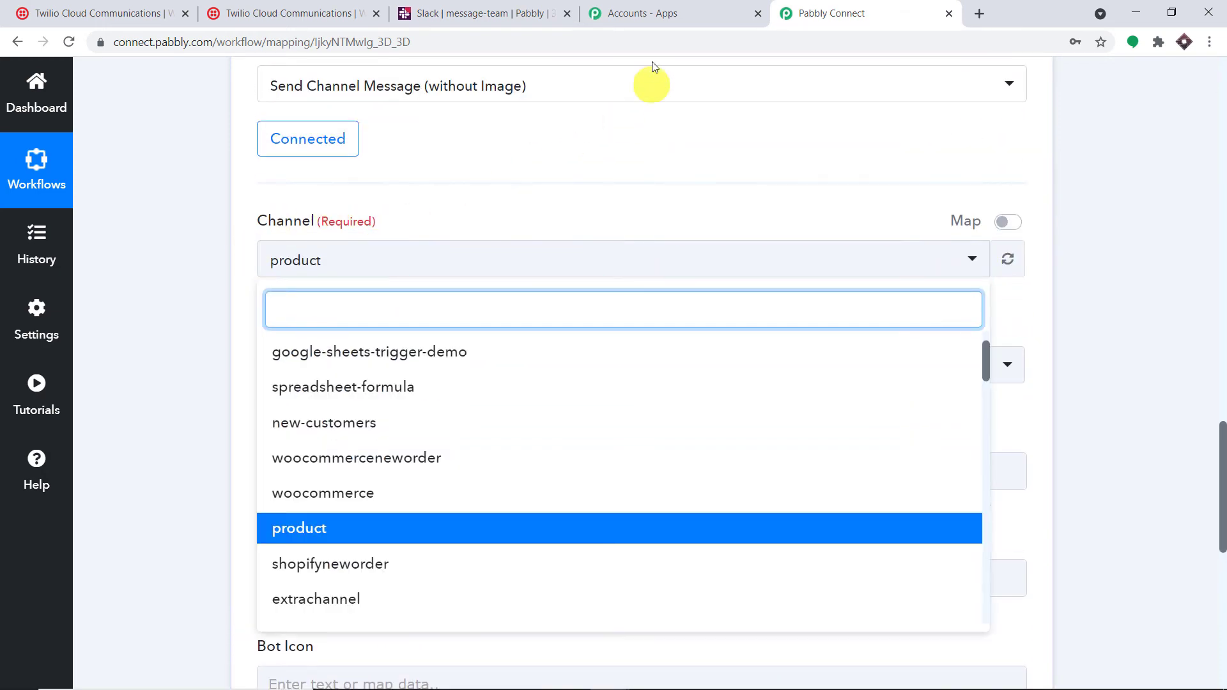
Switch to Slack and create a public channel named sms-data, adding all members of the Pabbly workspace
click(463, 13)
scroll(204, 434, down, 10)
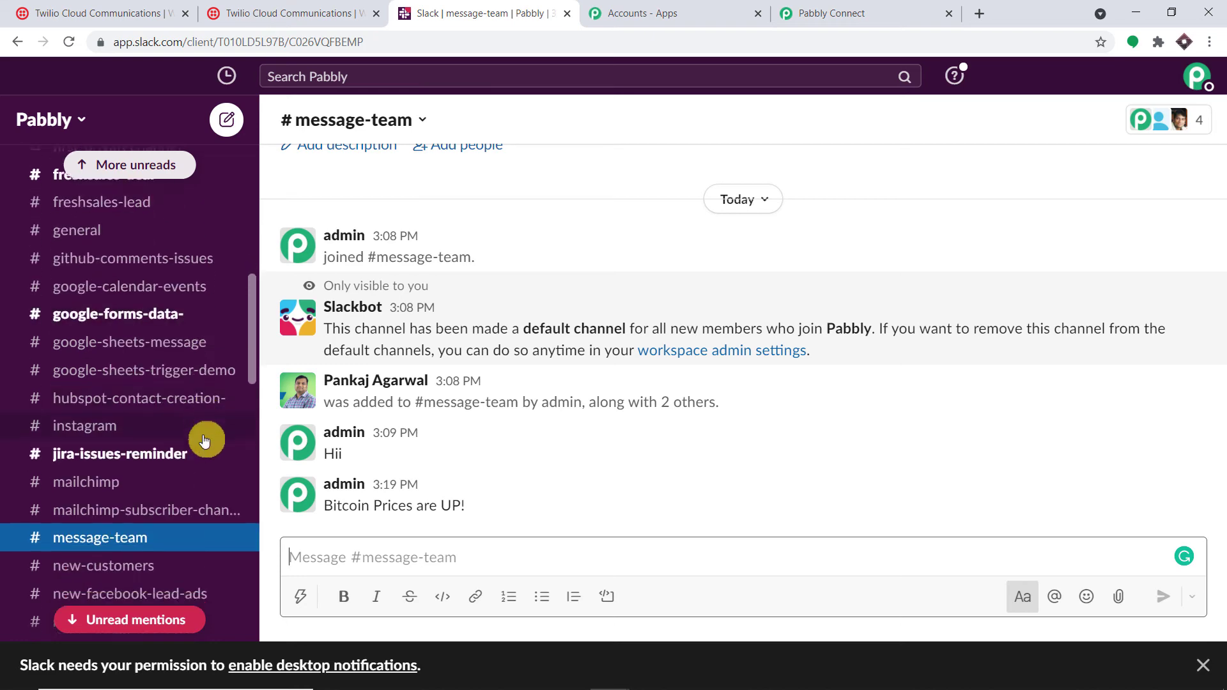
scroll(205, 441, down, 6)
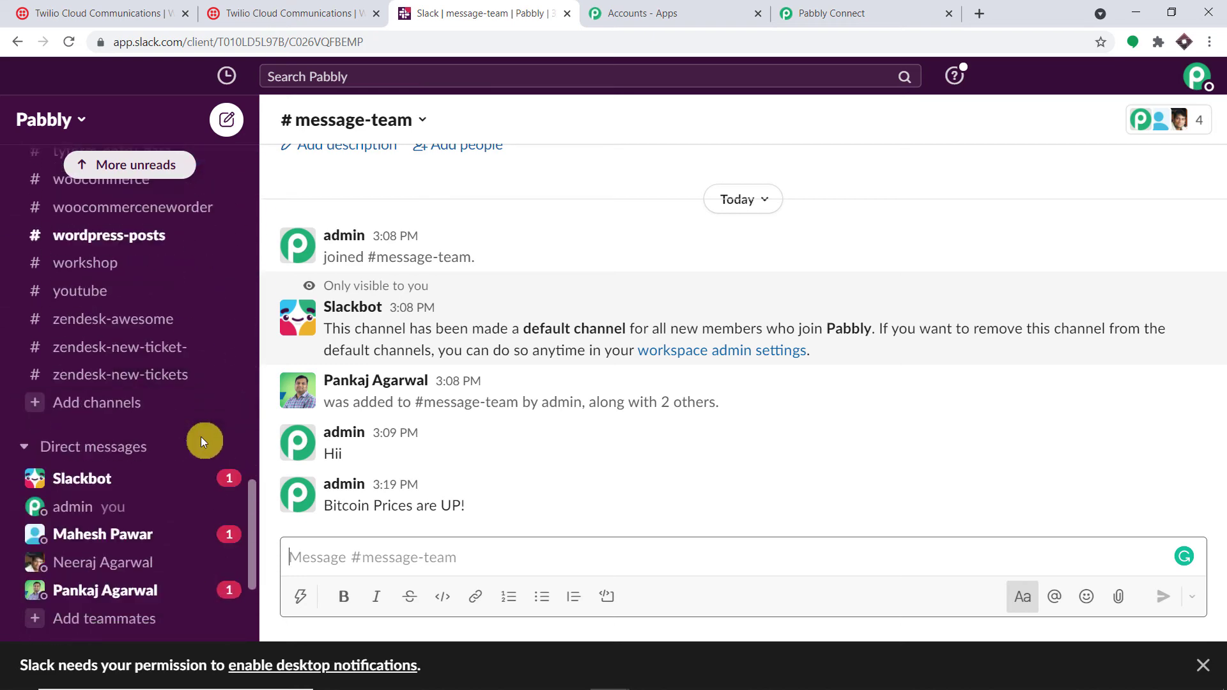
click(119, 324)
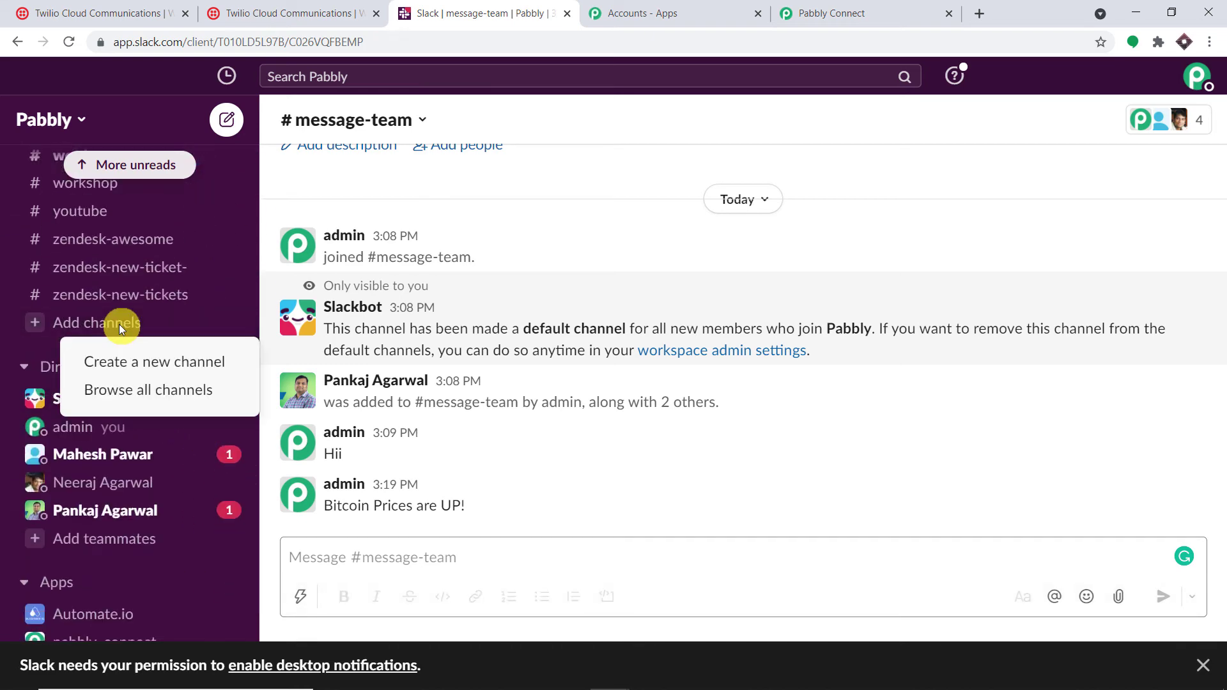
click(142, 360)
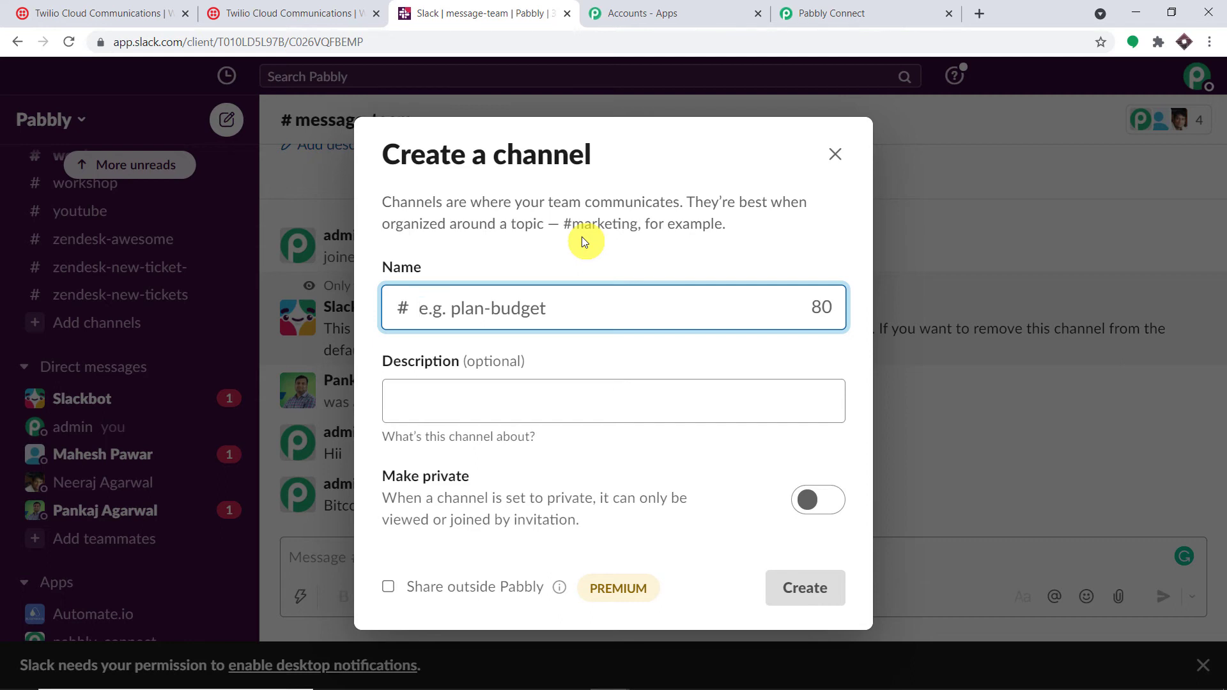
text(sms-da)
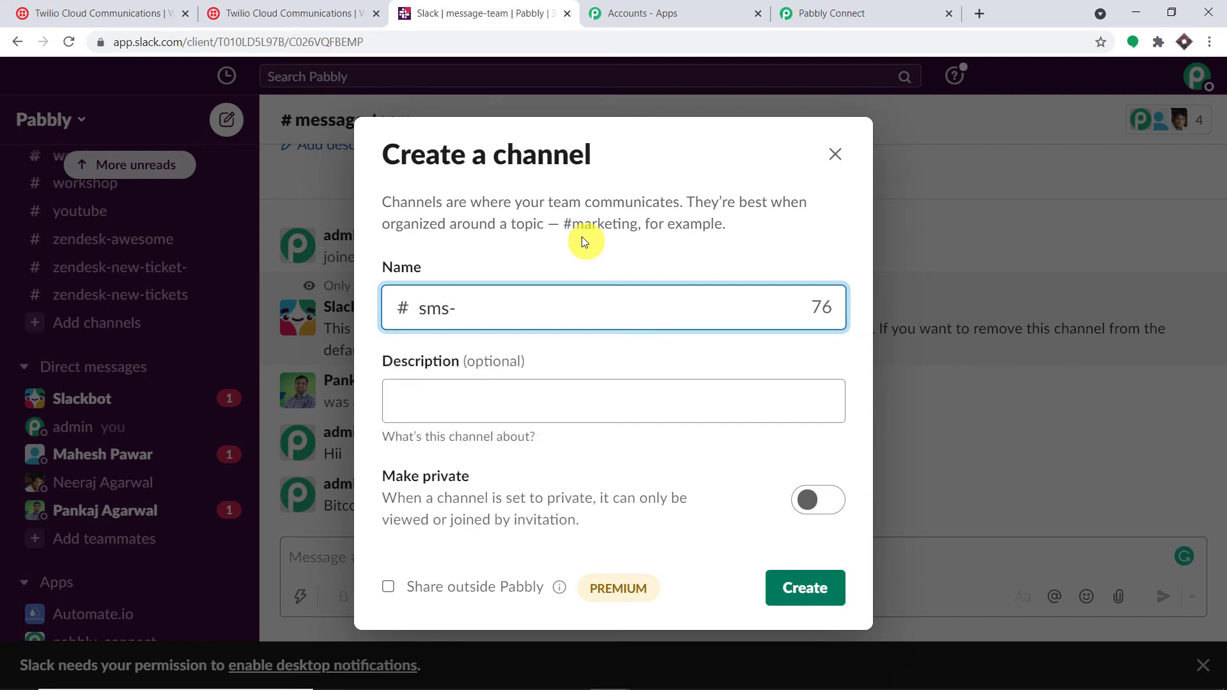
text(ta)
click(792, 596)
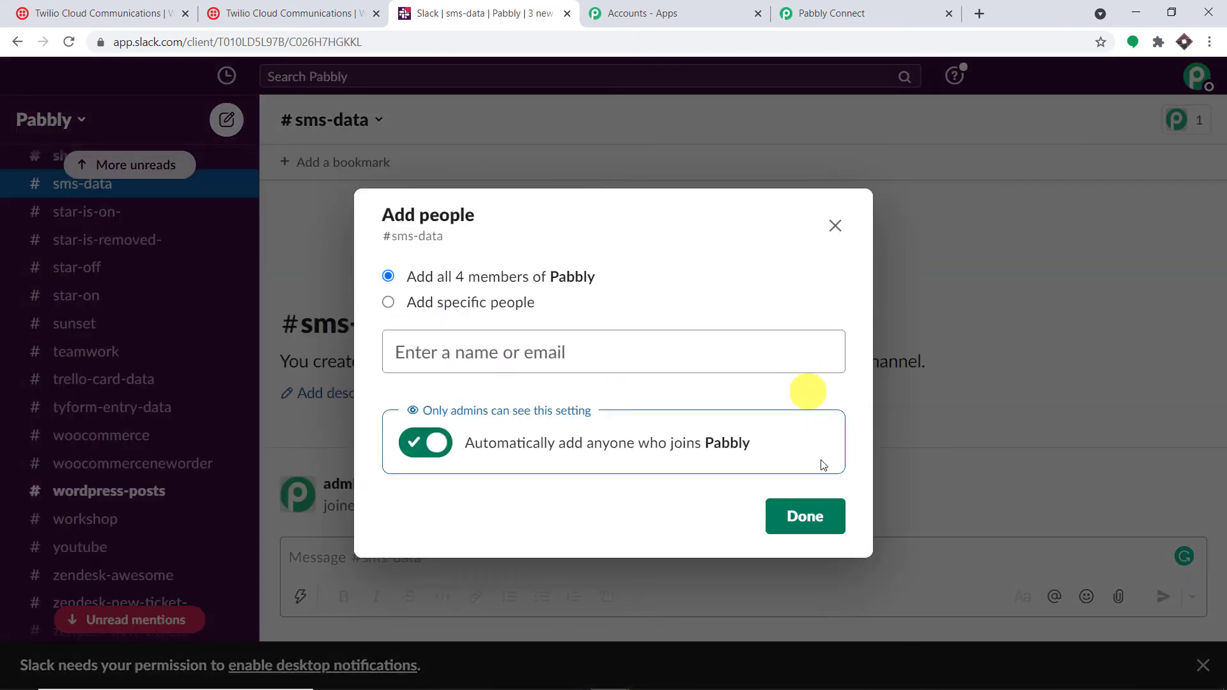
click(804, 516)
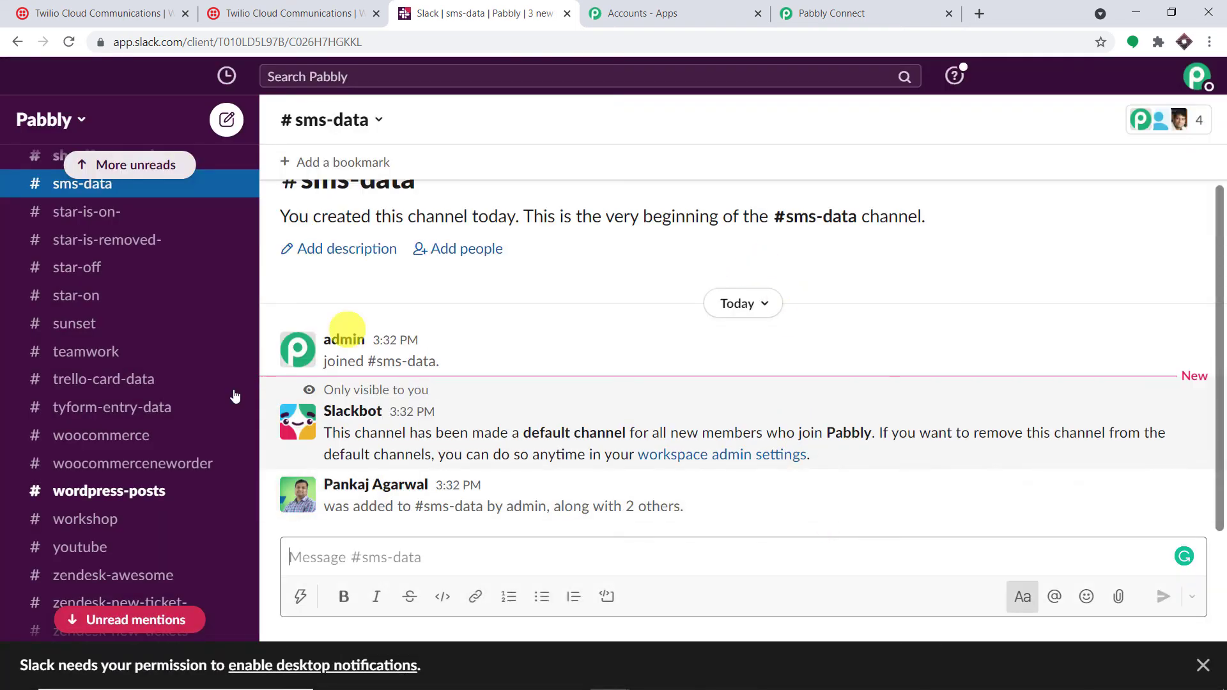
Return to Pabbly Connect, refresh the available Slack channels, and choose sms-data as the message's channel
click(821, 8)
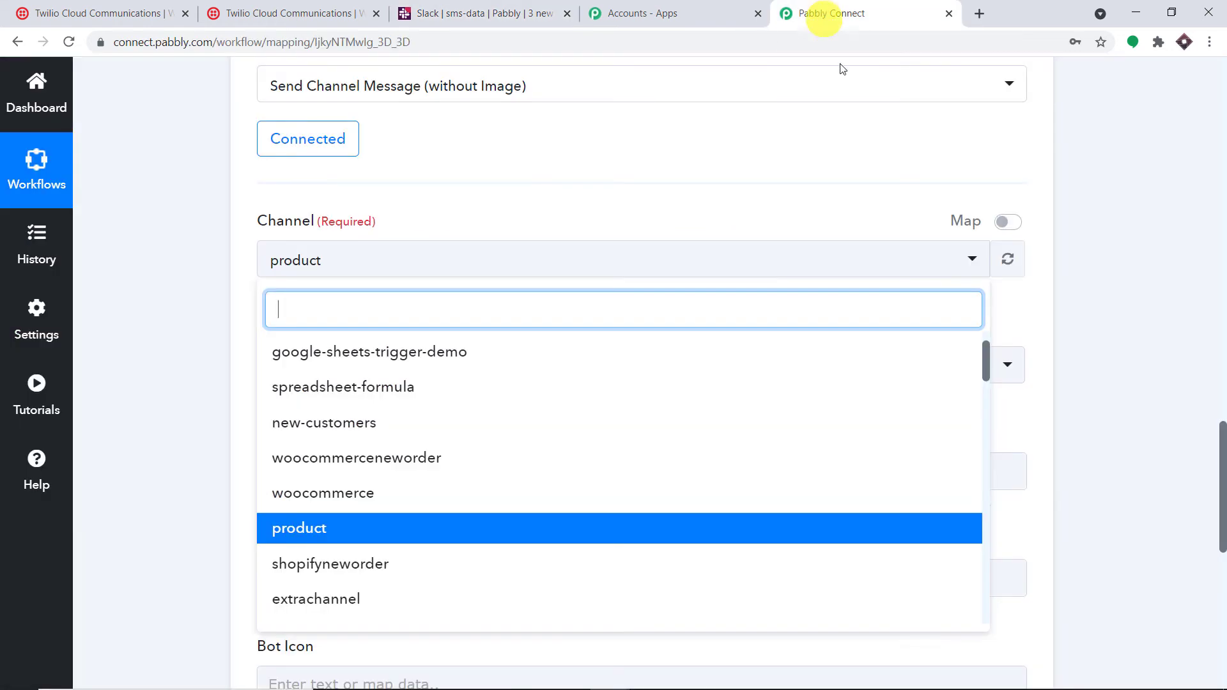
click(1011, 259)
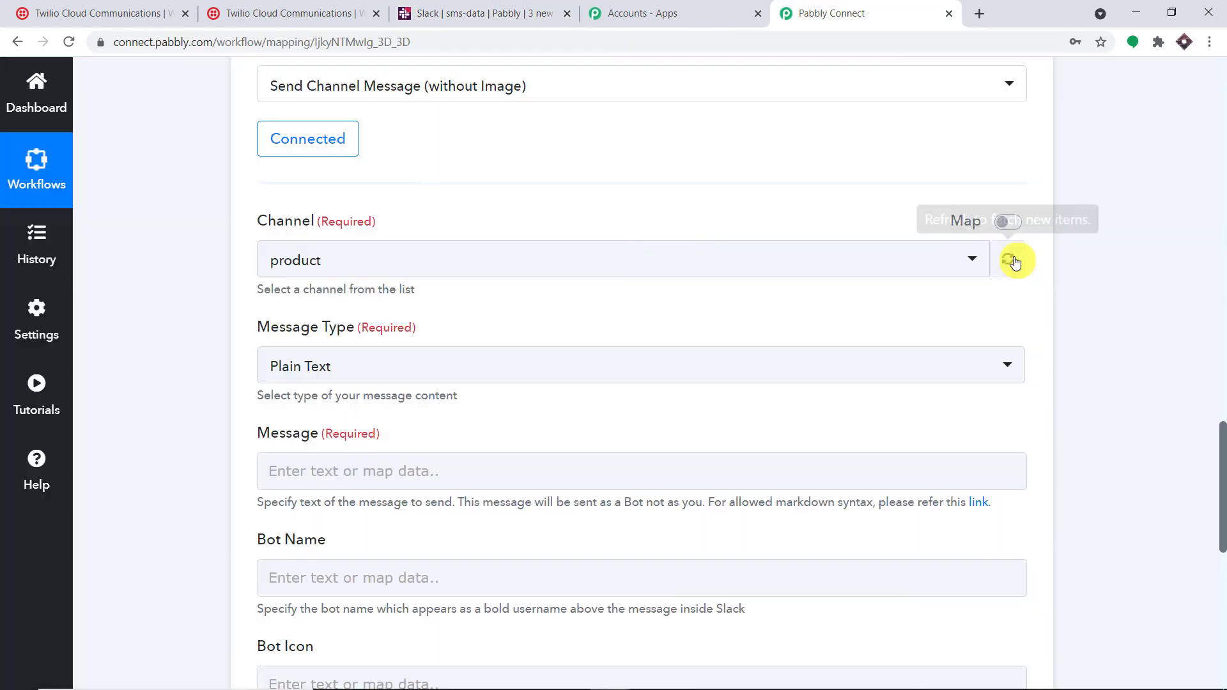
click(967, 258)
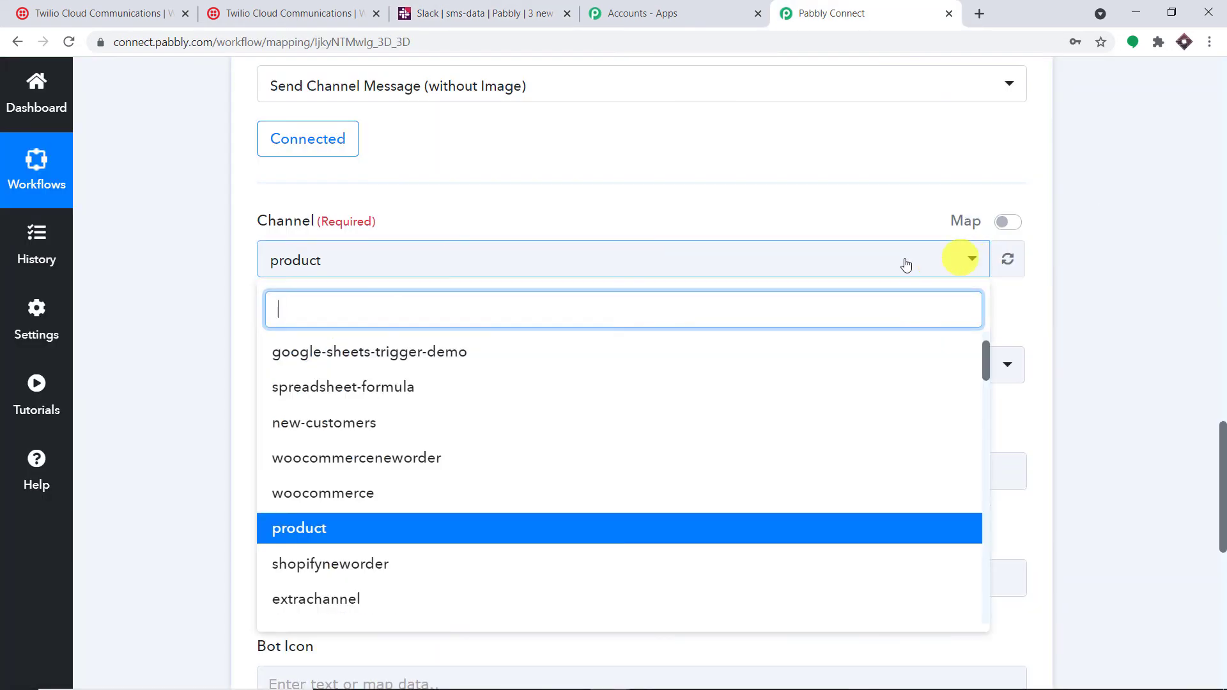
scroll(665, 436, up, 1)
scroll(668, 438, down, 15)
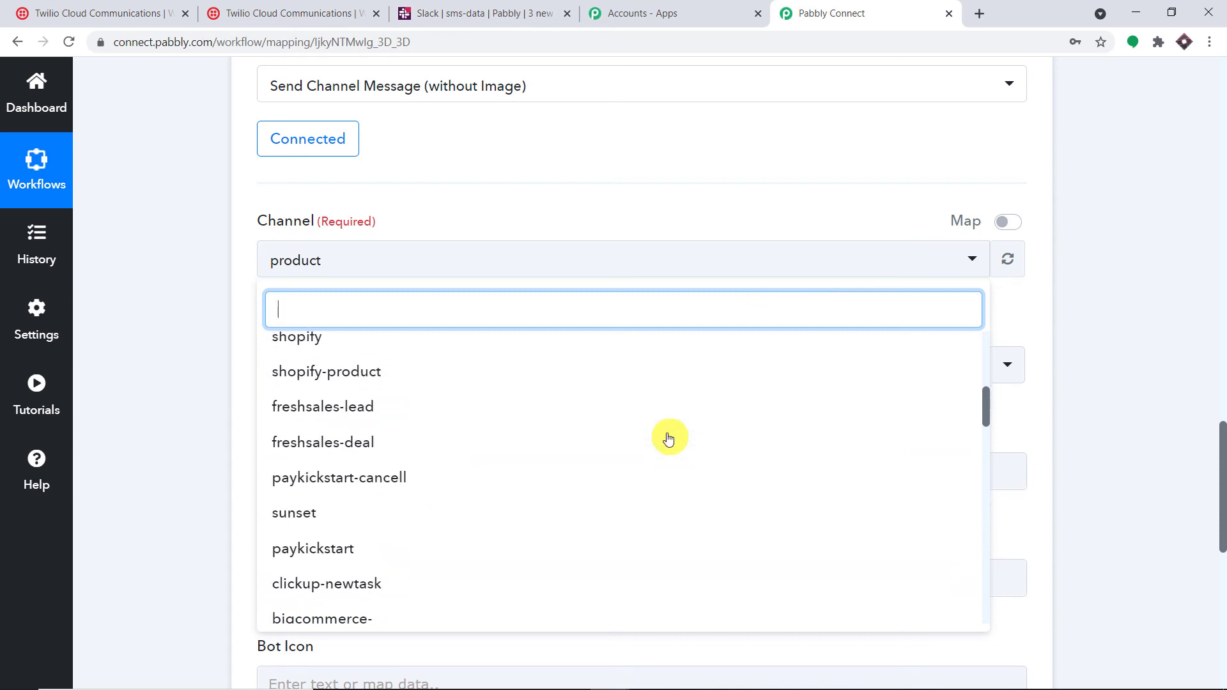
scroll(671, 441, down, 4)
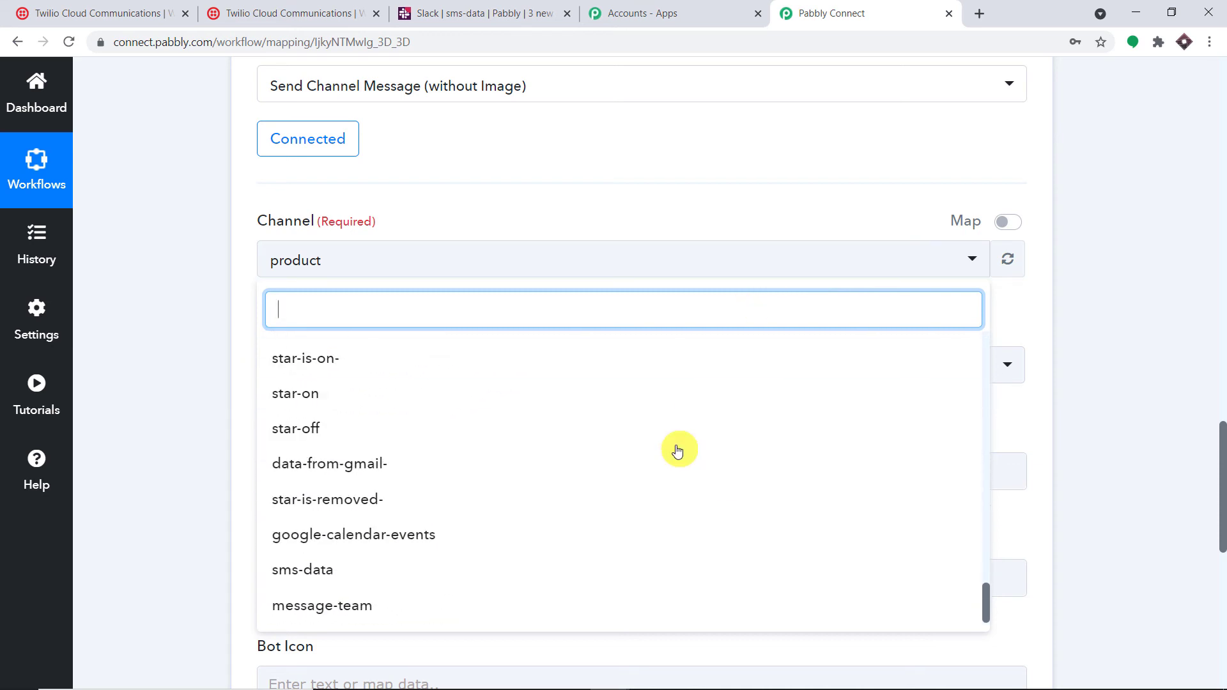
scroll(676, 446, down, 1)
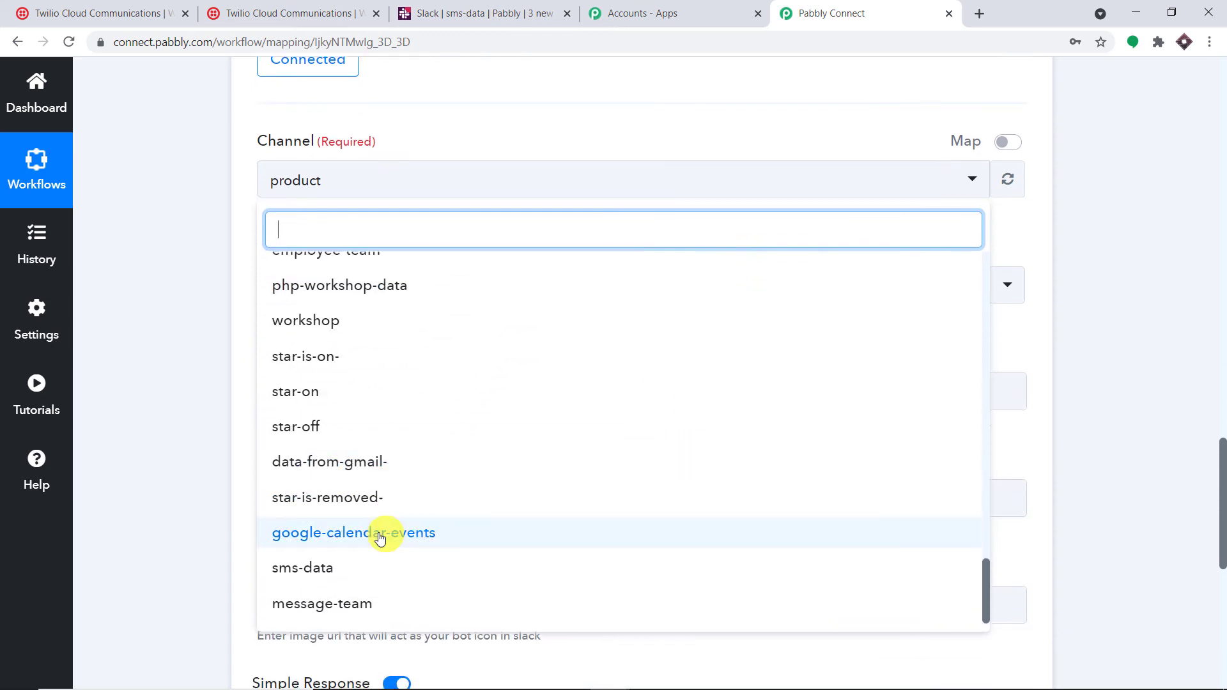
click(349, 564)
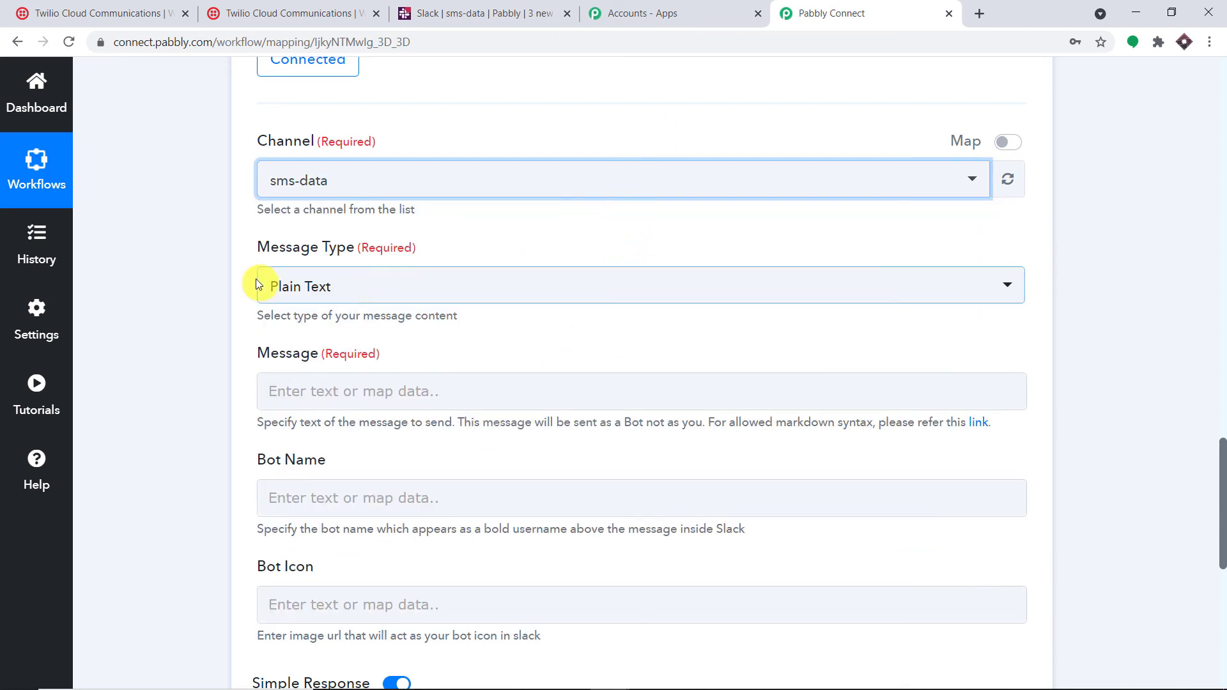
Set the Message Type to Plain Text and open the Message field's data mapping choices
click(301, 291)
click(314, 377)
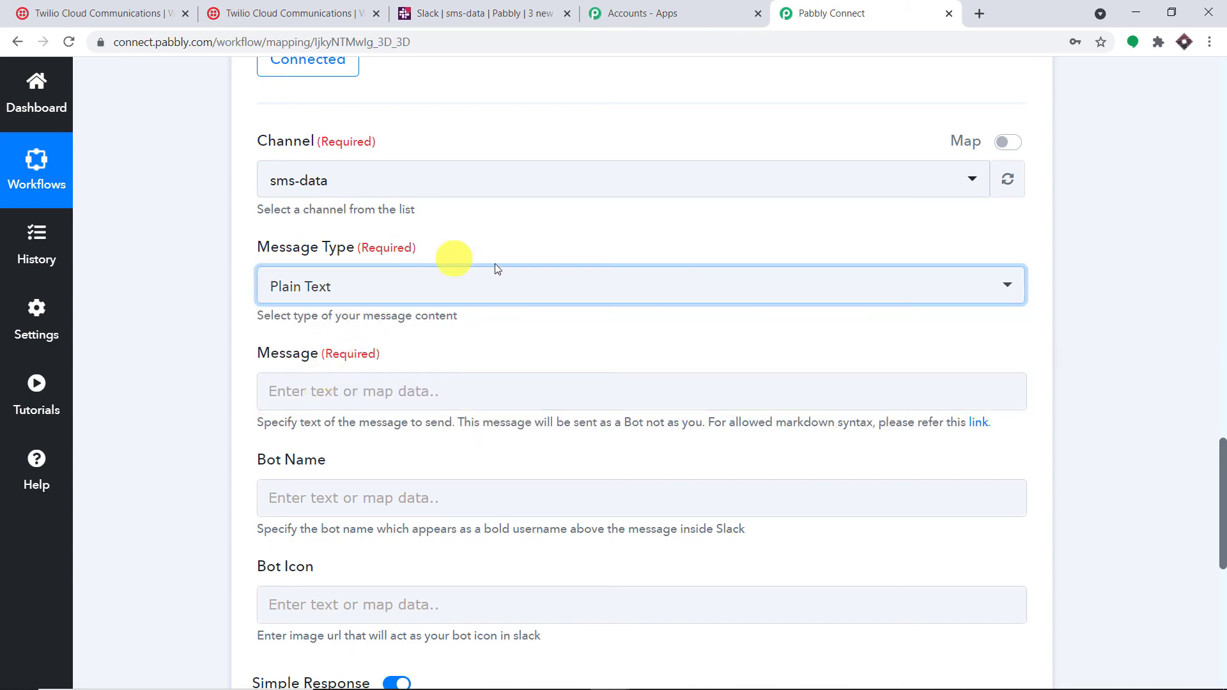
scroll(454, 263, down, 3)
click(419, 226)
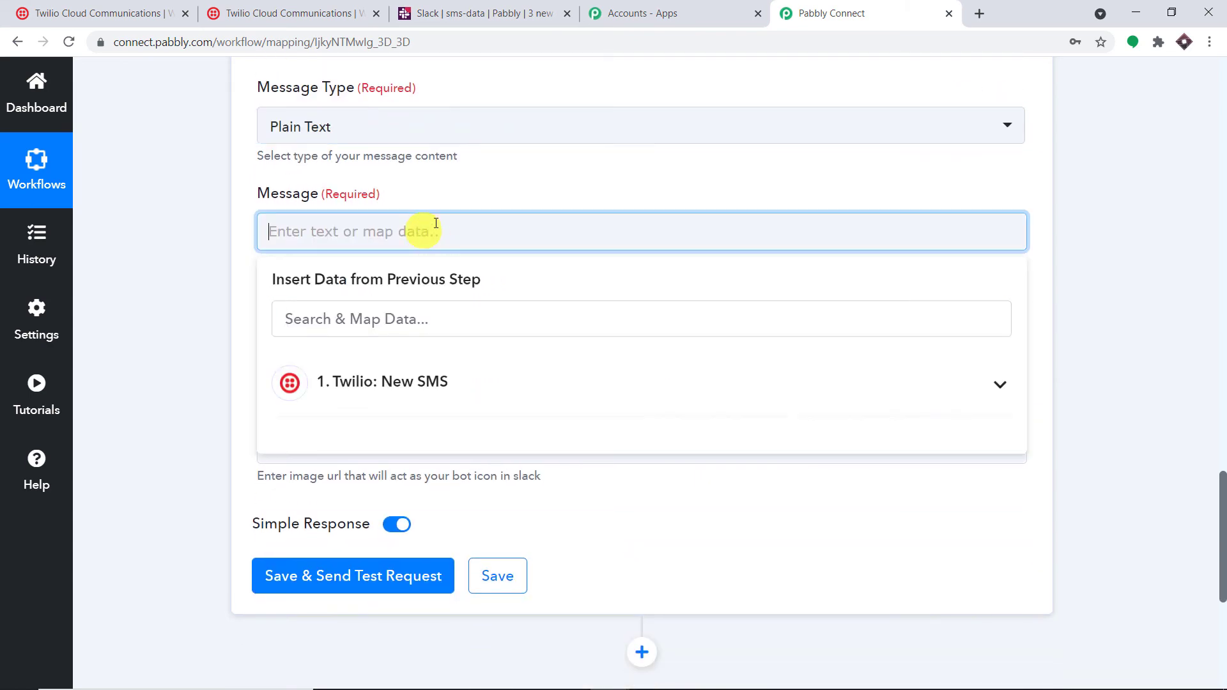
Locate the Body field in the Twilio trigger's response and highlight its SMS text
click(1220, 235)
click(1220, 235)
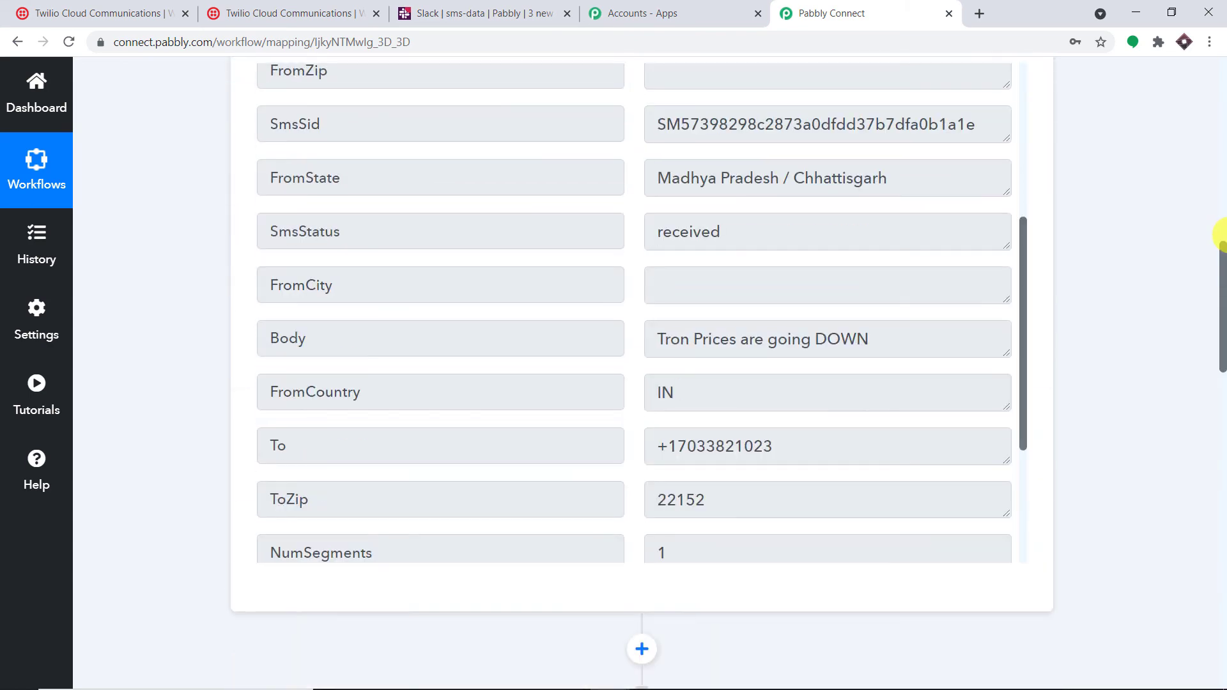
drag(1220, 234, 1219, 333)
drag(881, 299, 621, 304)
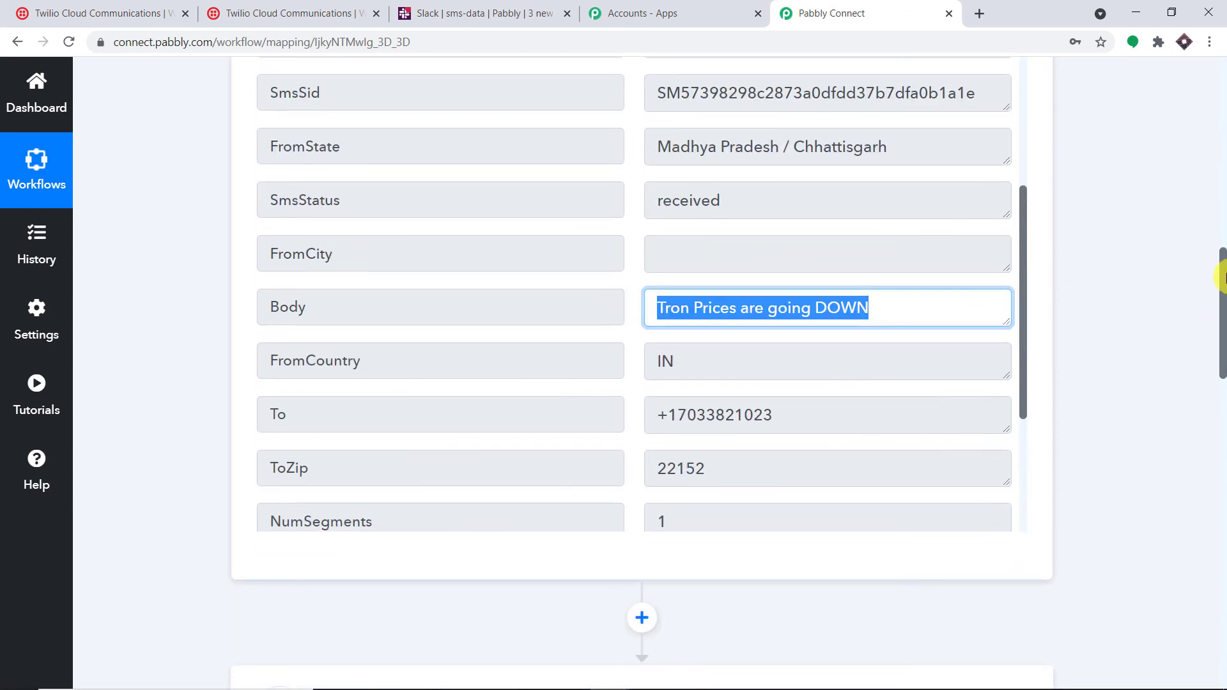
Map the Body field from the Twilio New SMS response into the Slack action's Message field
drag(1222, 276, 1222, 522)
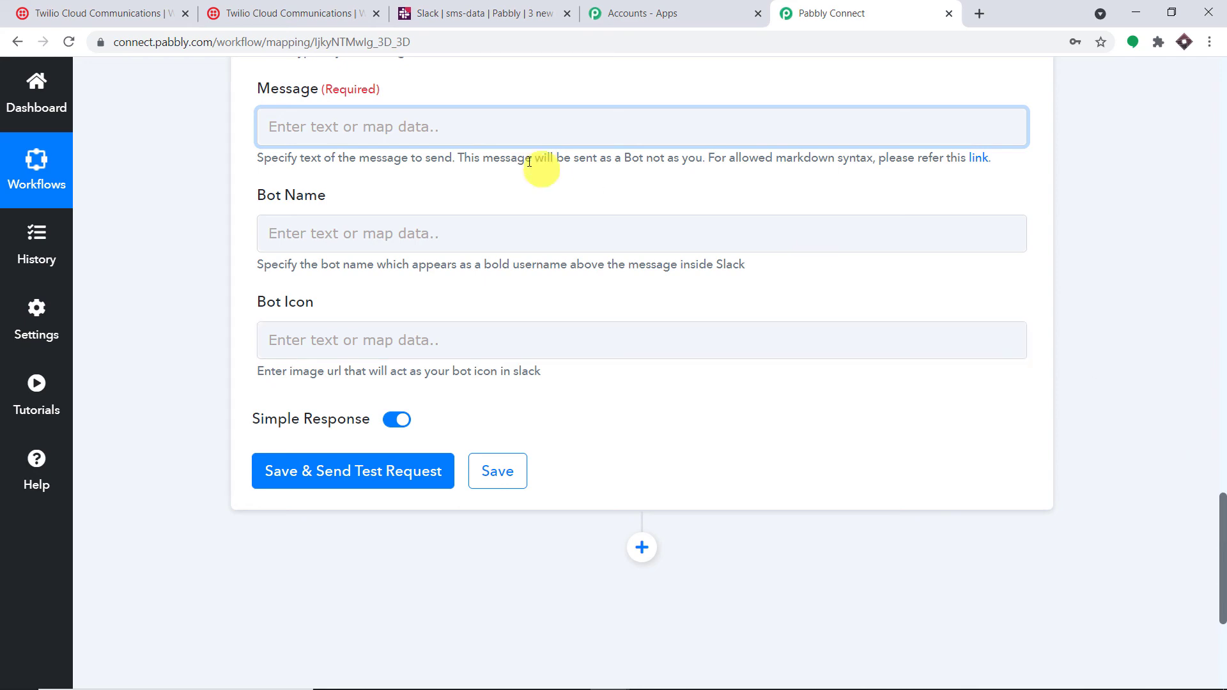
click(465, 122)
click(438, 276)
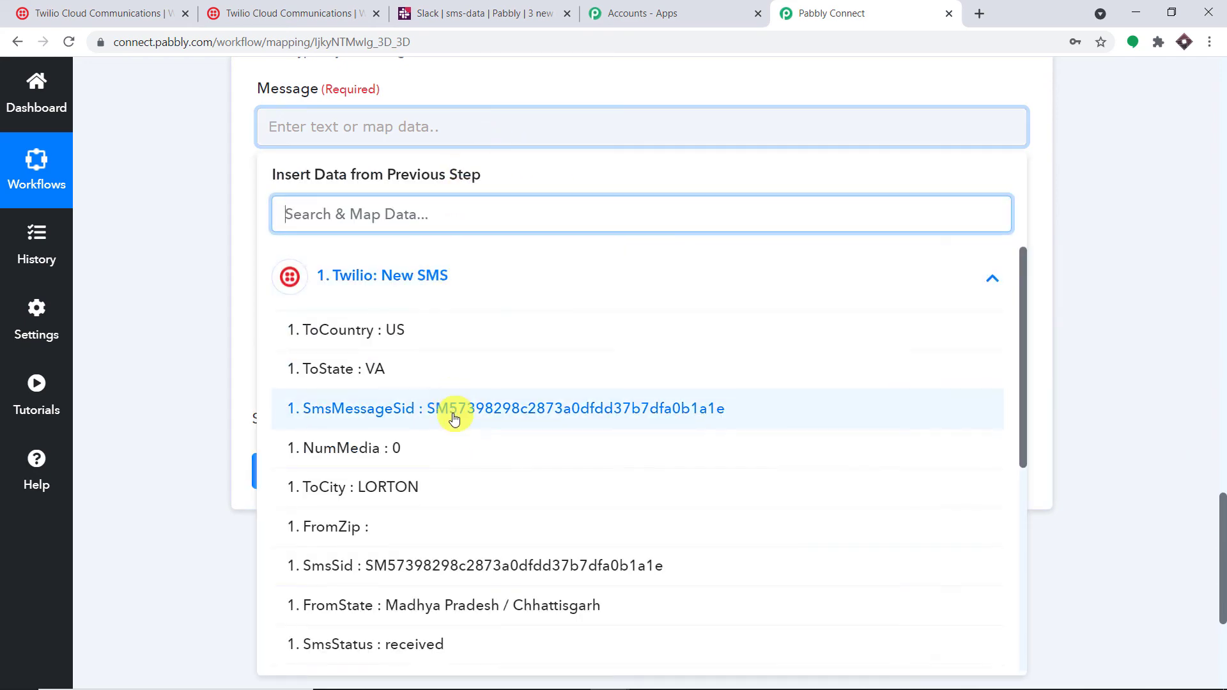
scroll(454, 419, down, 7)
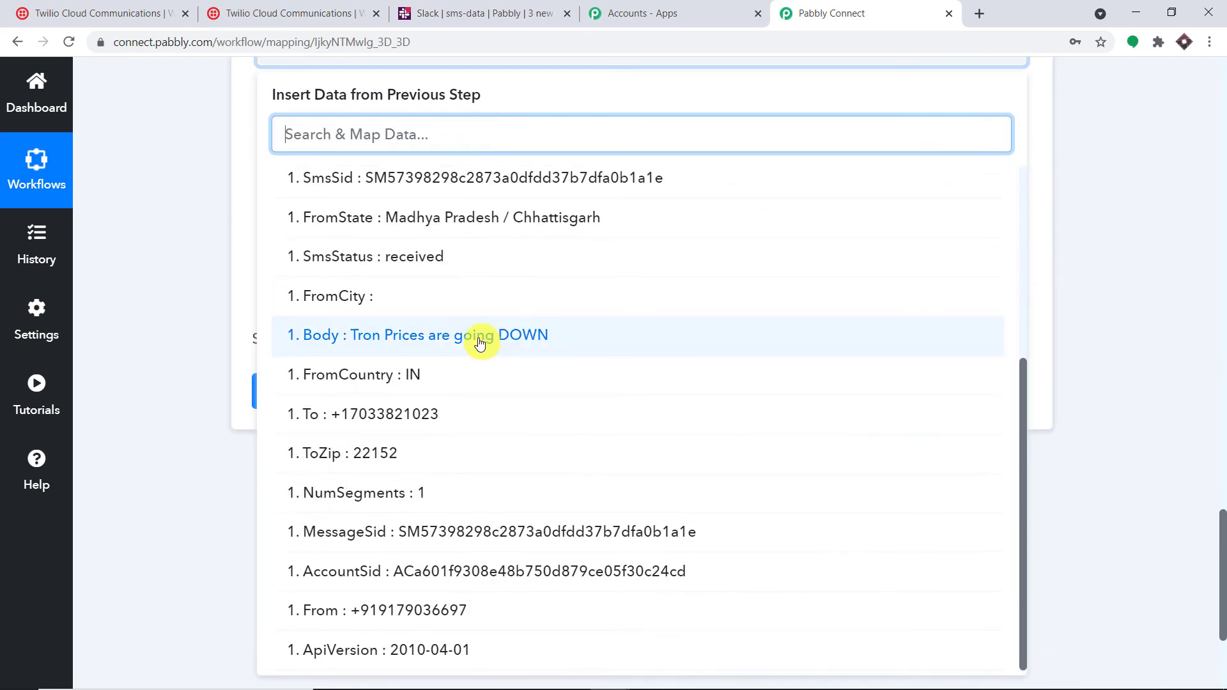
click(480, 344)
click(1112, 193)
scroll(984, 221, up, 3)
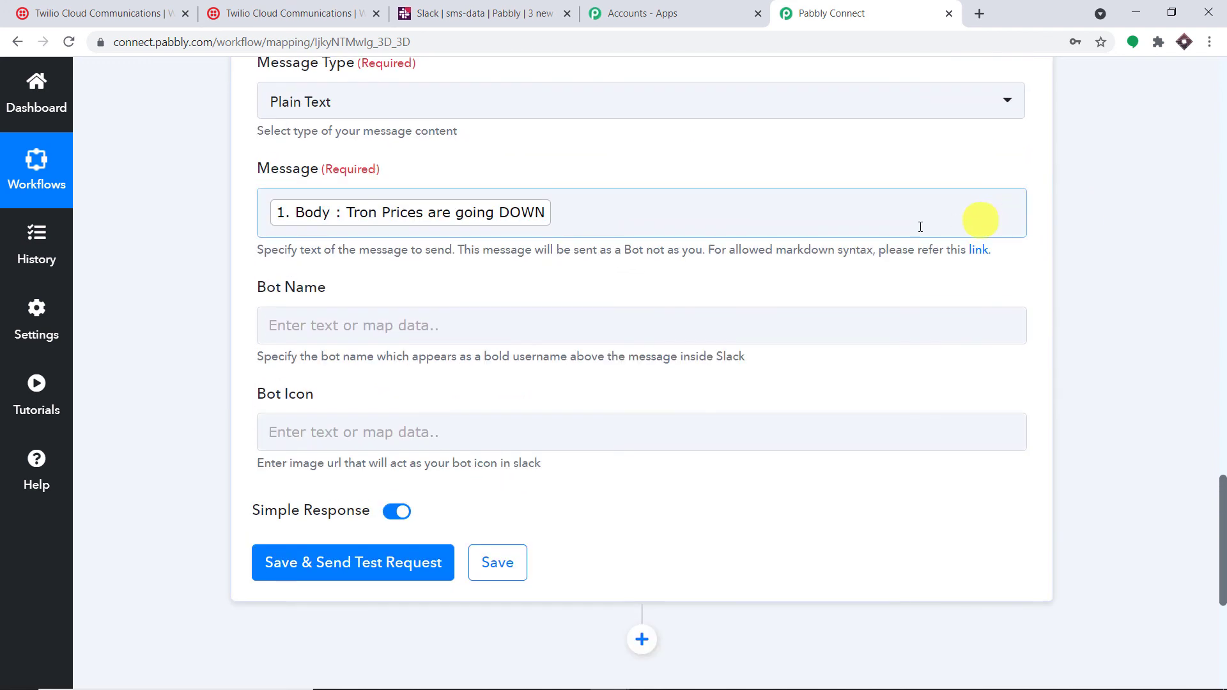
Fill in the Bot Name, leave the Bot Icon empty, and save the Slack action while sending a test request
click(362, 326)
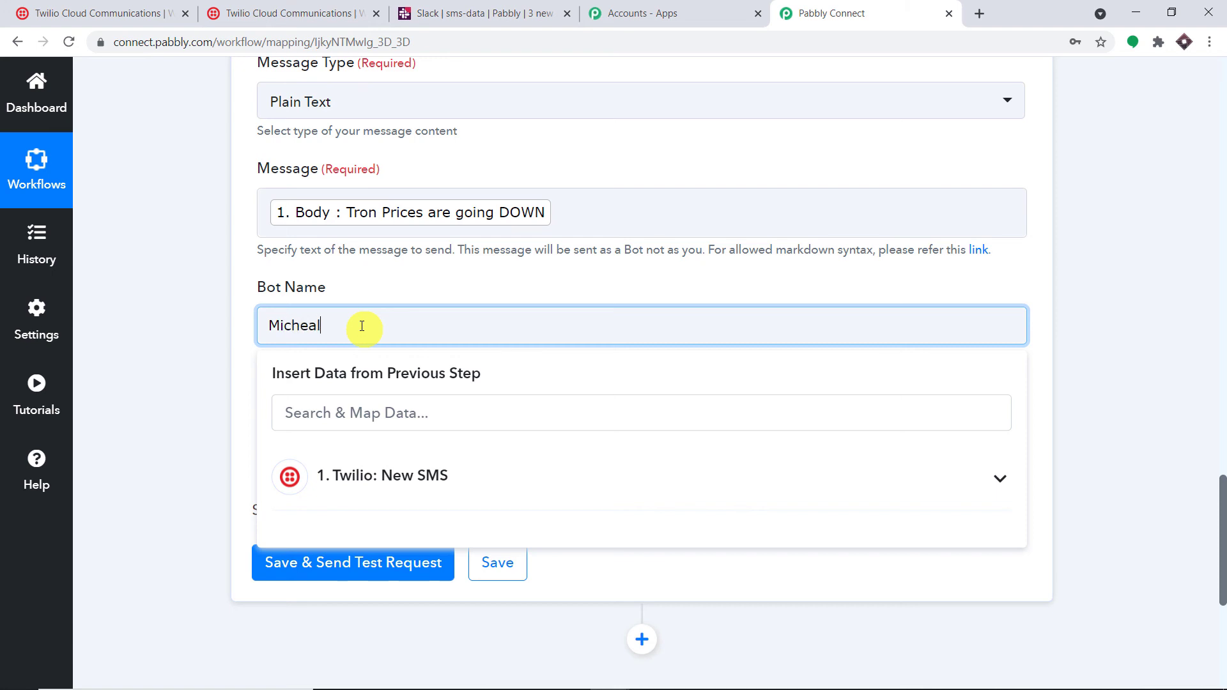
click(430, 284)
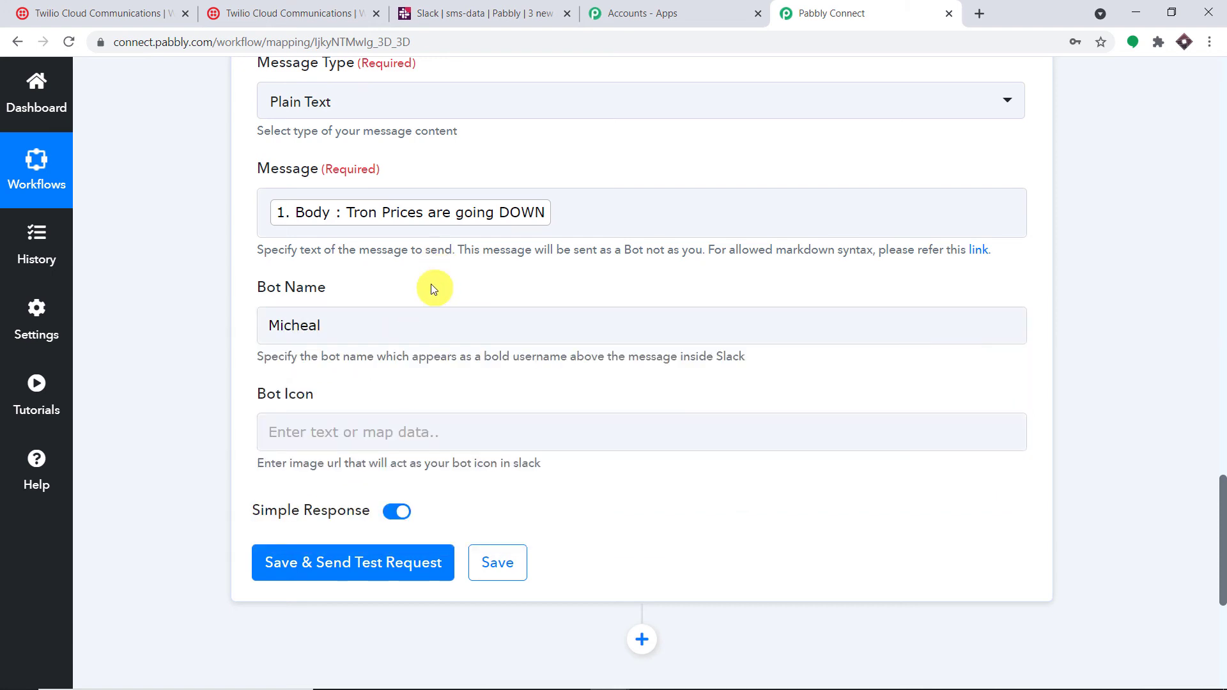
scroll(438, 275, down, 3)
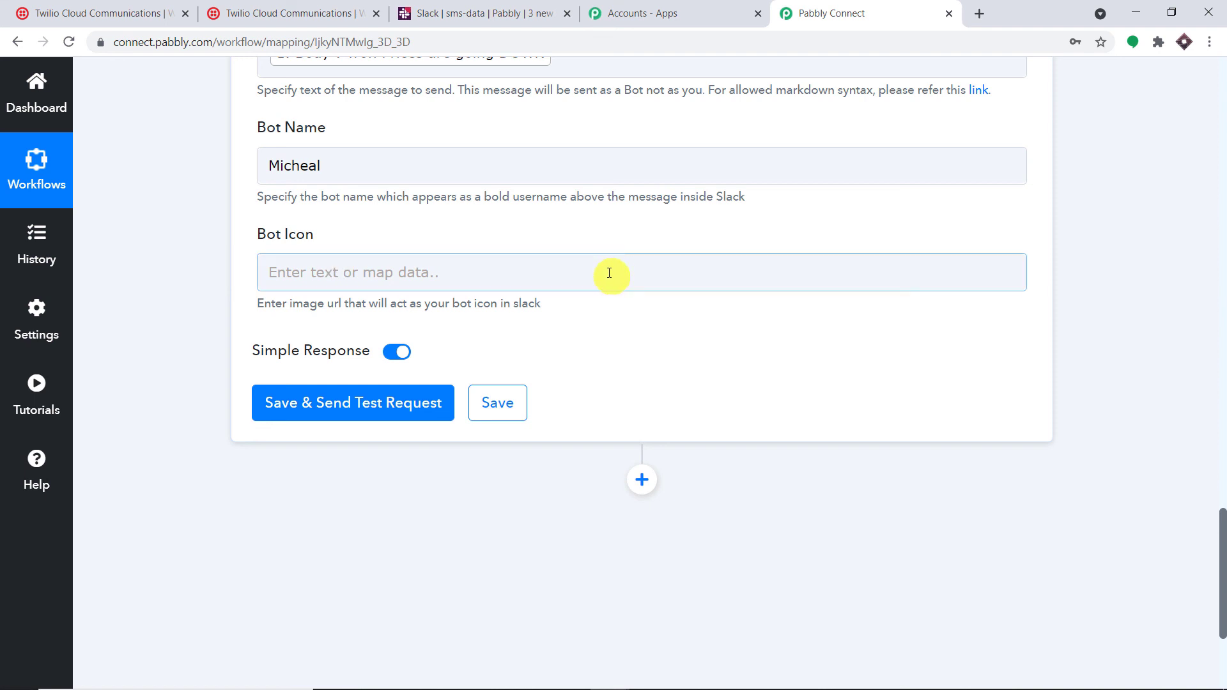
scroll(597, 260, up, 5)
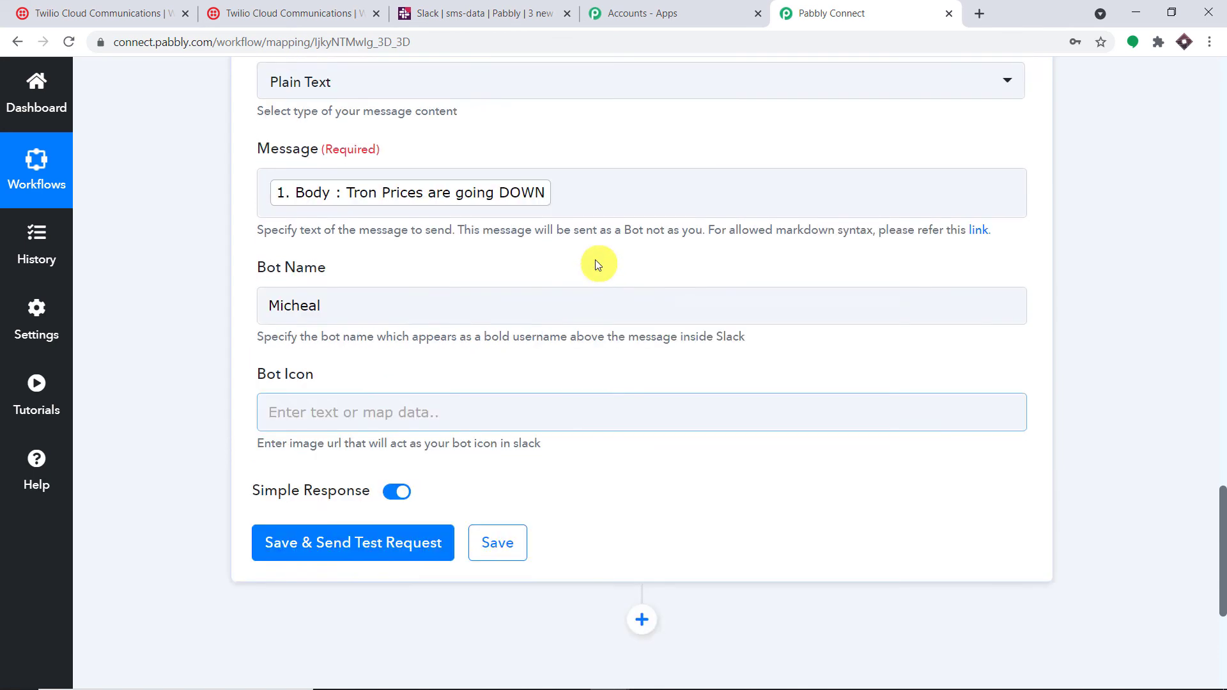
scroll(550, 454, down, 7)
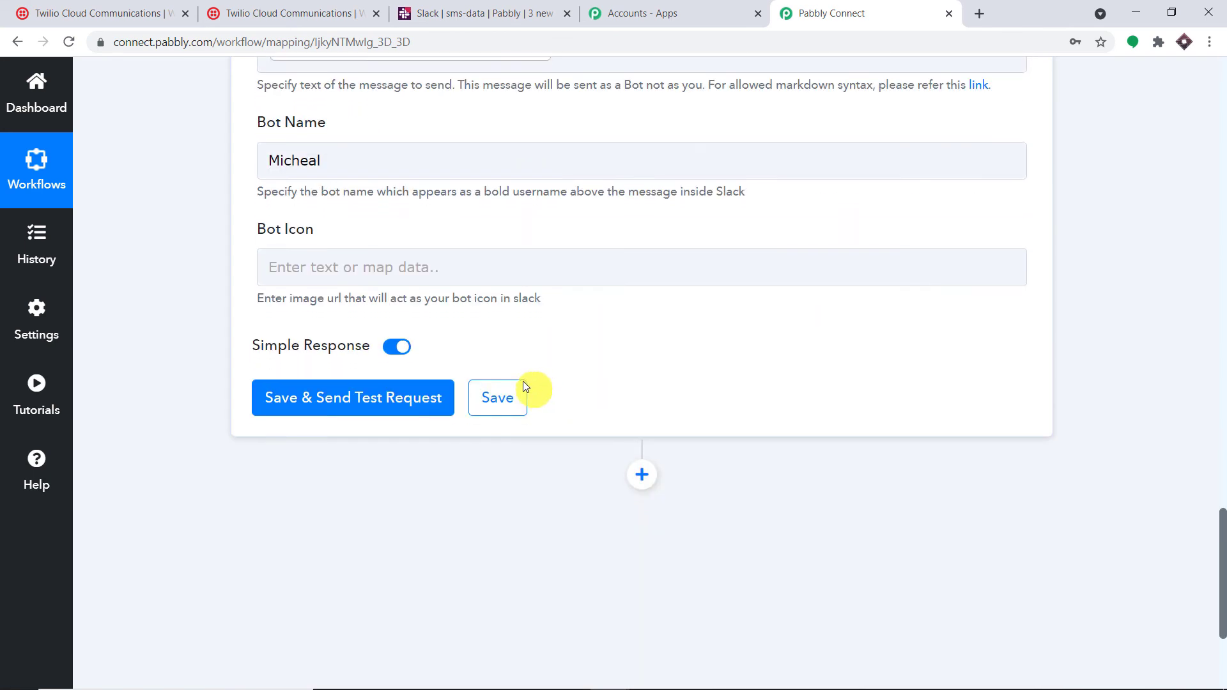
click(376, 249)
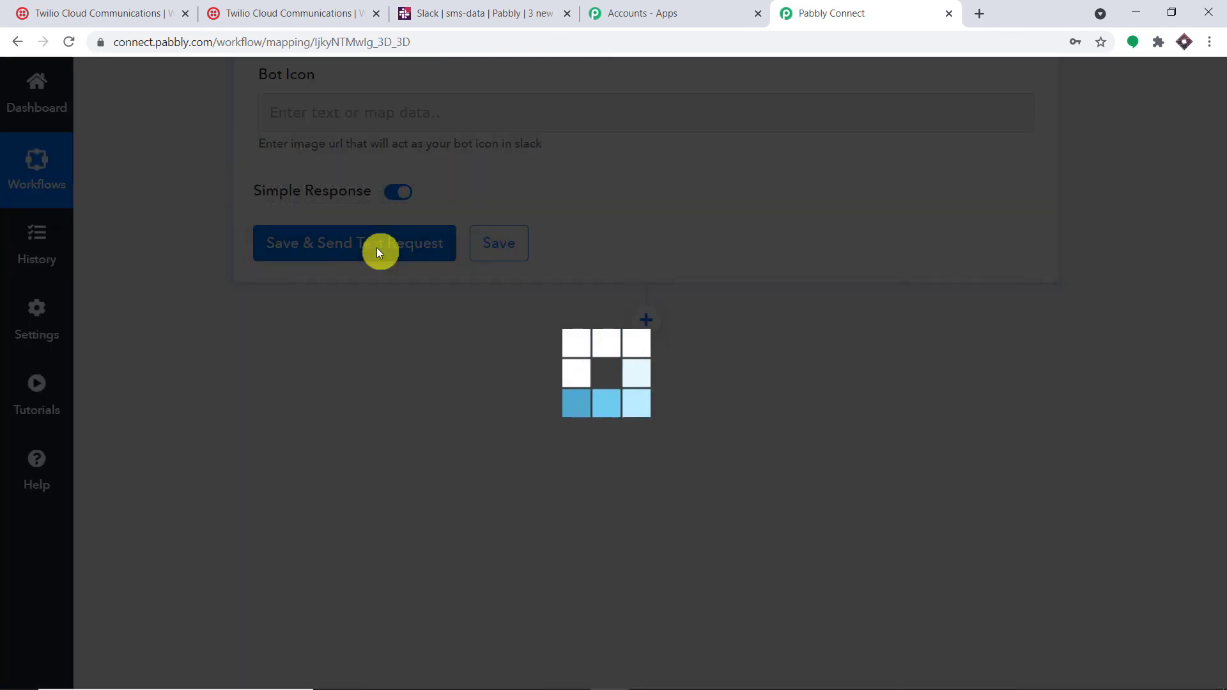
Review the Slack action's settings and switch to Slack to check the sms-data channel for the test message
scroll(510, 240, up, 4)
scroll(492, 227, up, 1)
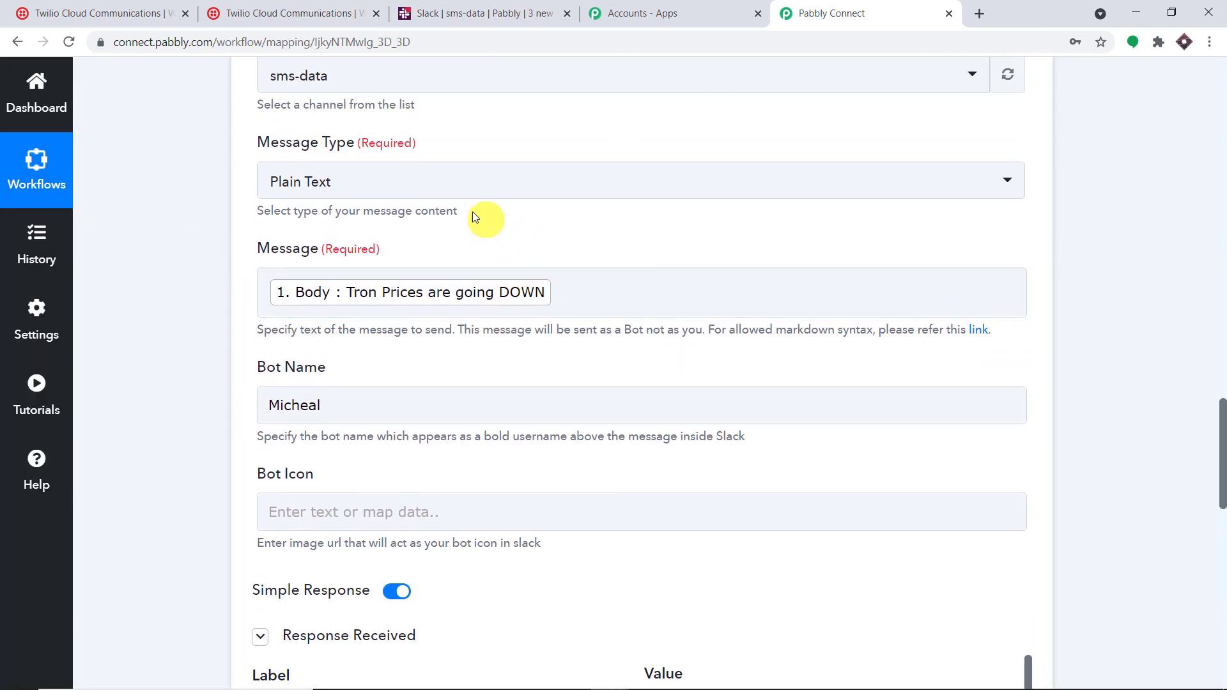
scroll(294, 177, up, 1)
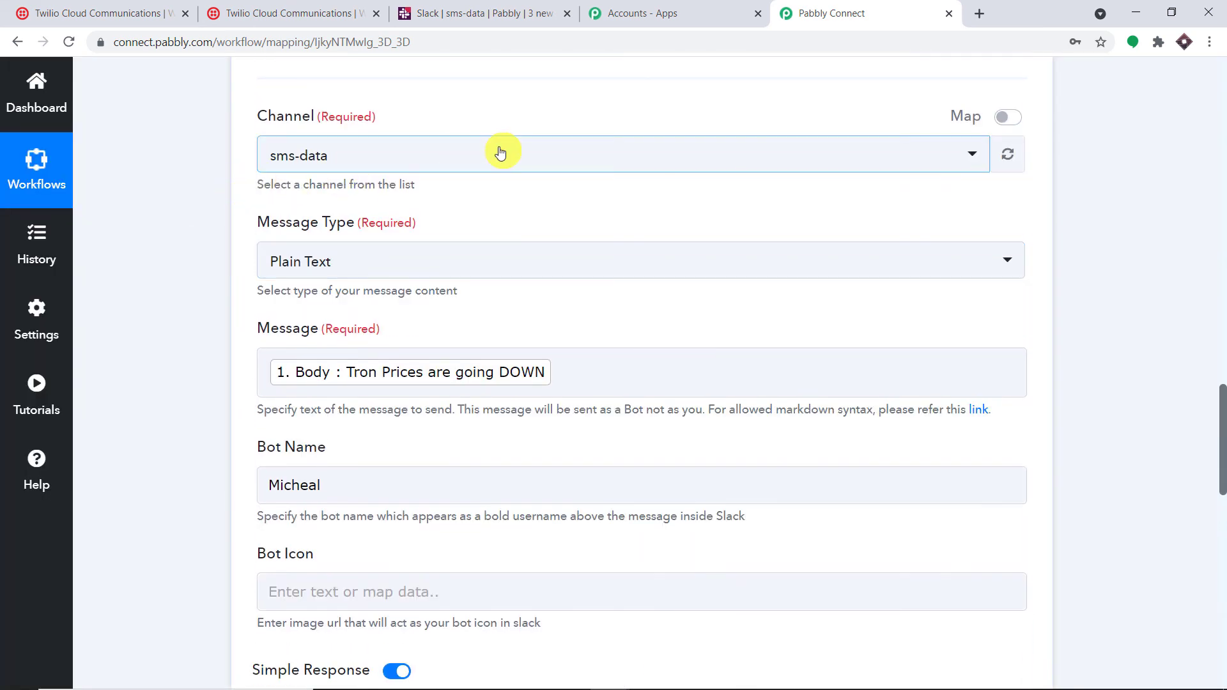
click(483, 7)
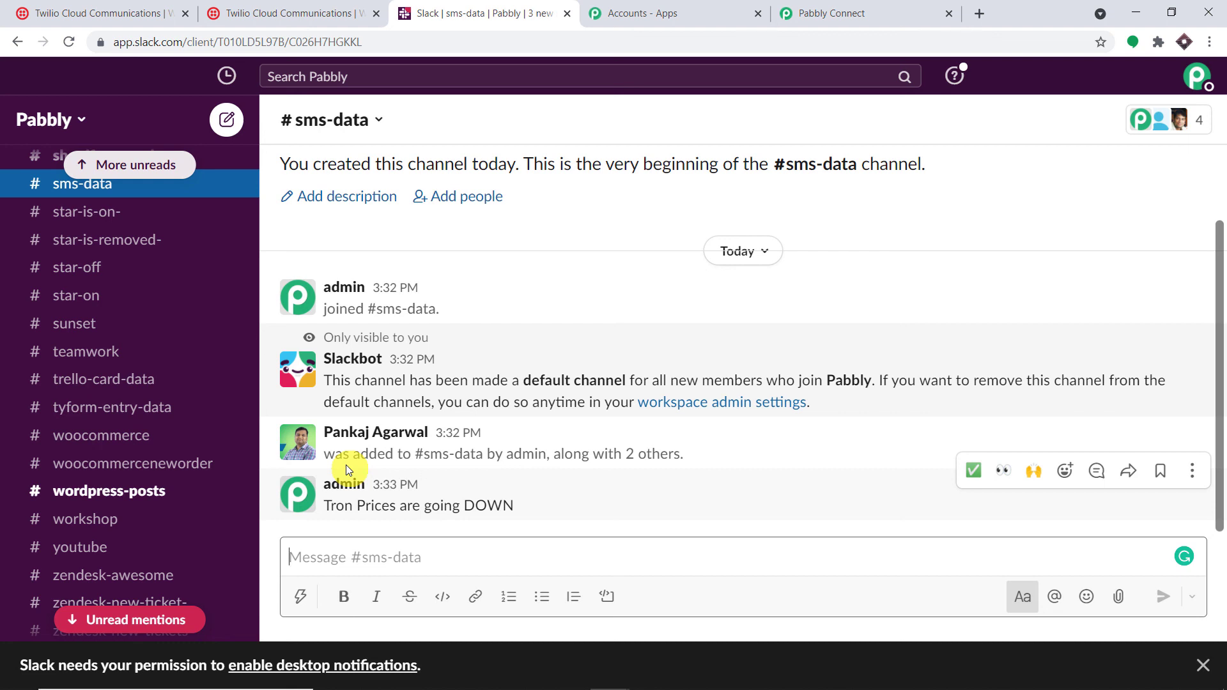
Return to Pabbly Connect and collapse the Slack action and the Twilio trigger to show the whole workflow
click(831, 12)
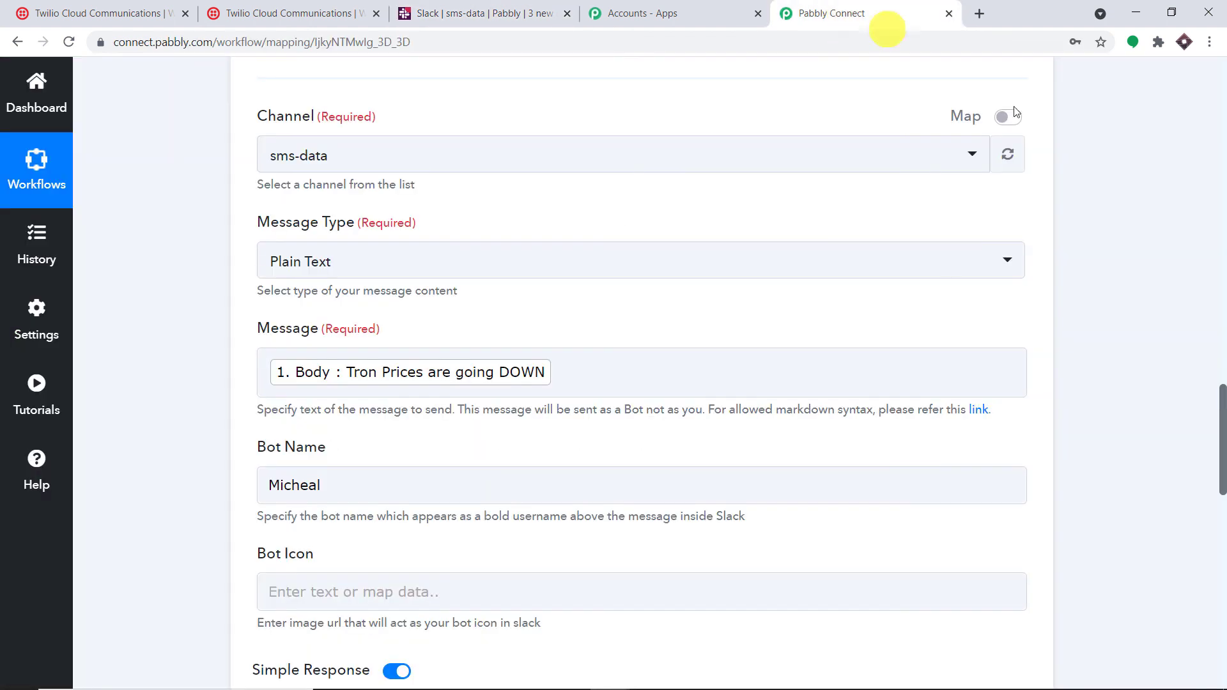
scroll(1222, 232, up, 5)
click(349, 327)
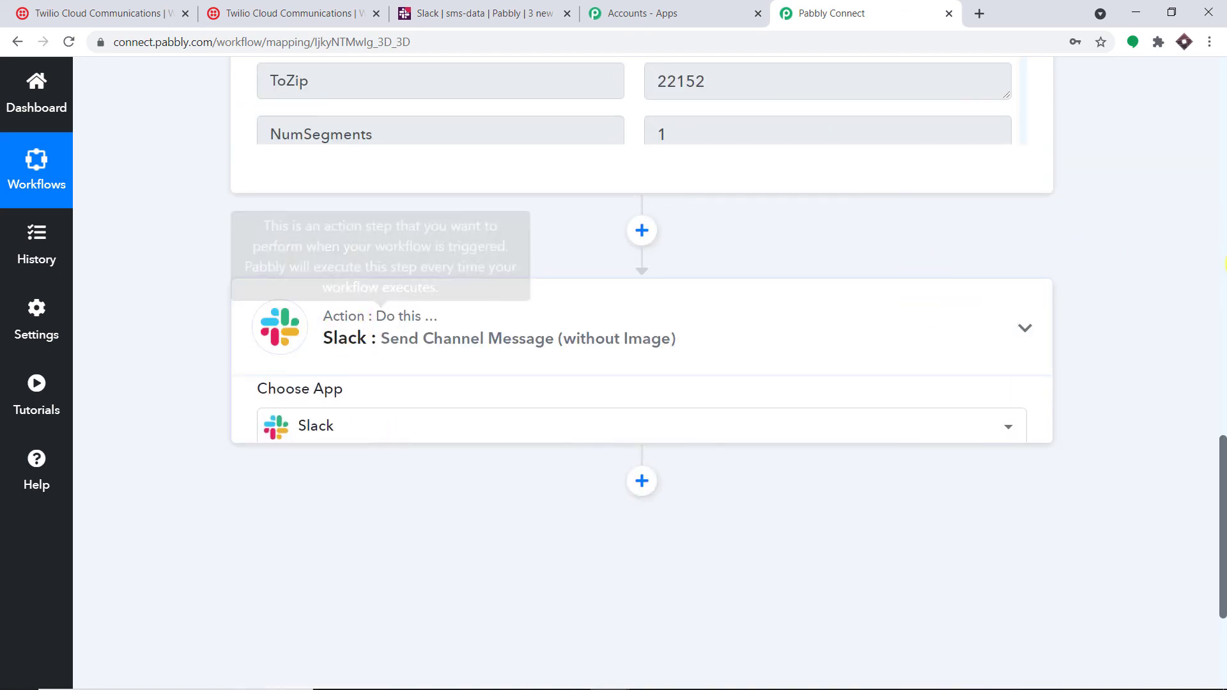
scroll(1222, 263, up, 8)
scroll(1221, 263, up, 6)
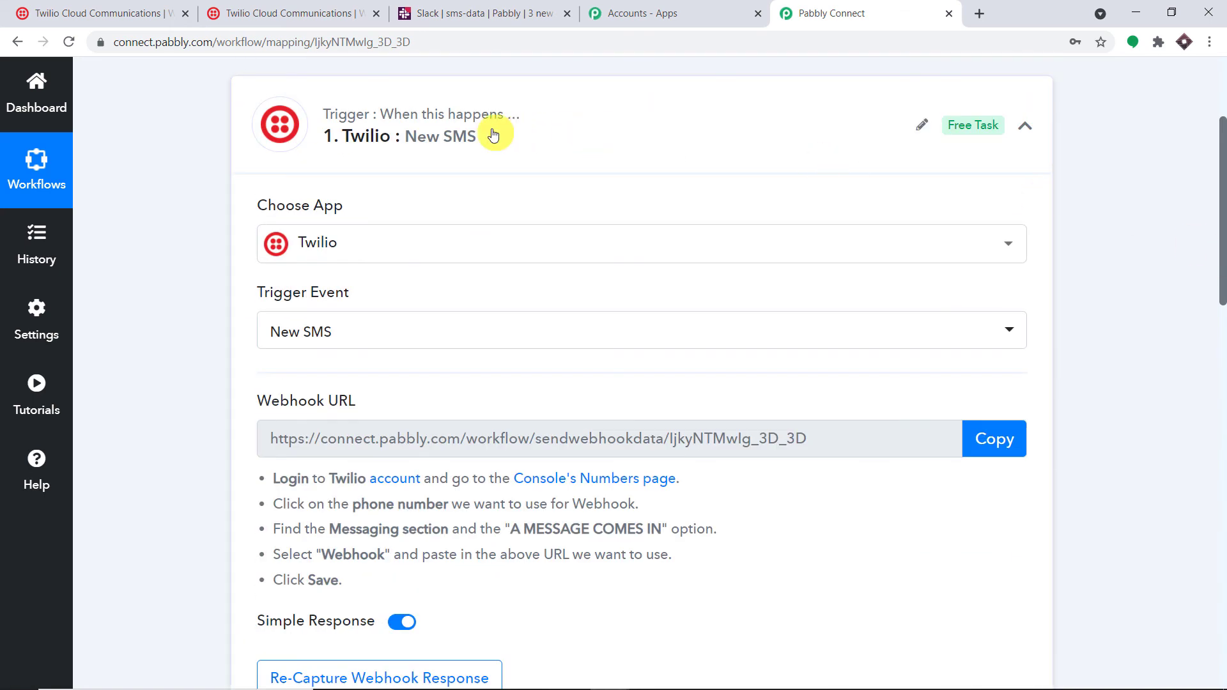
click(551, 145)
drag(1220, 173, 1222, 150)
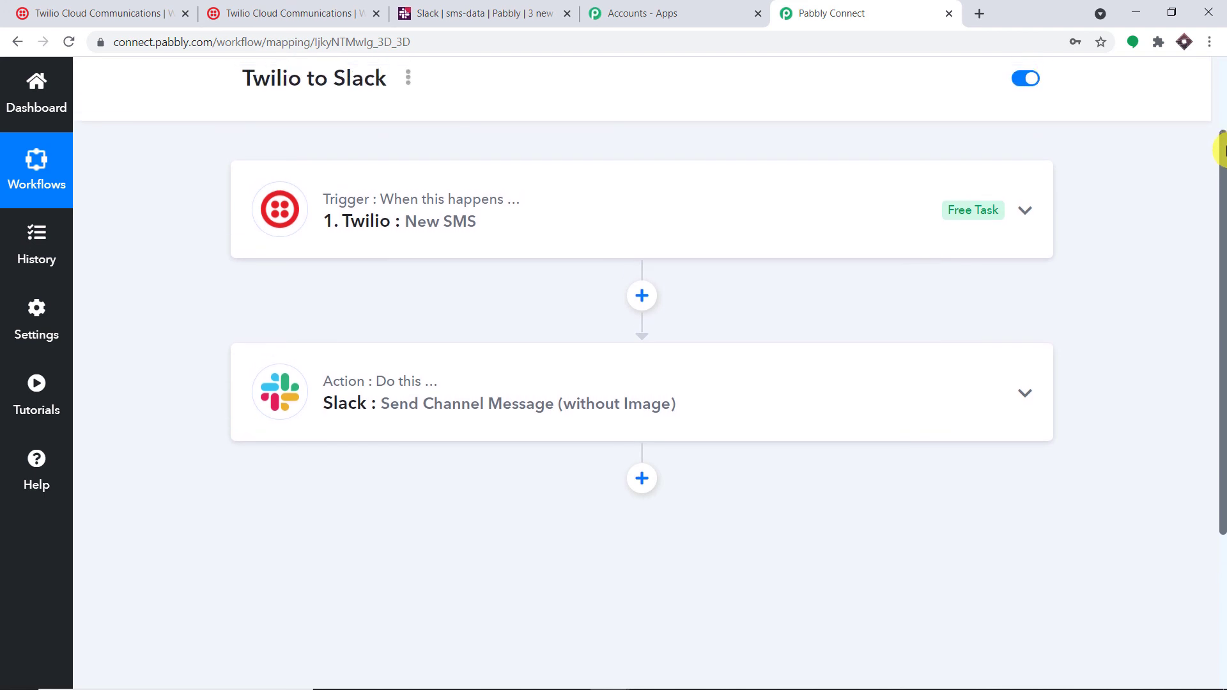